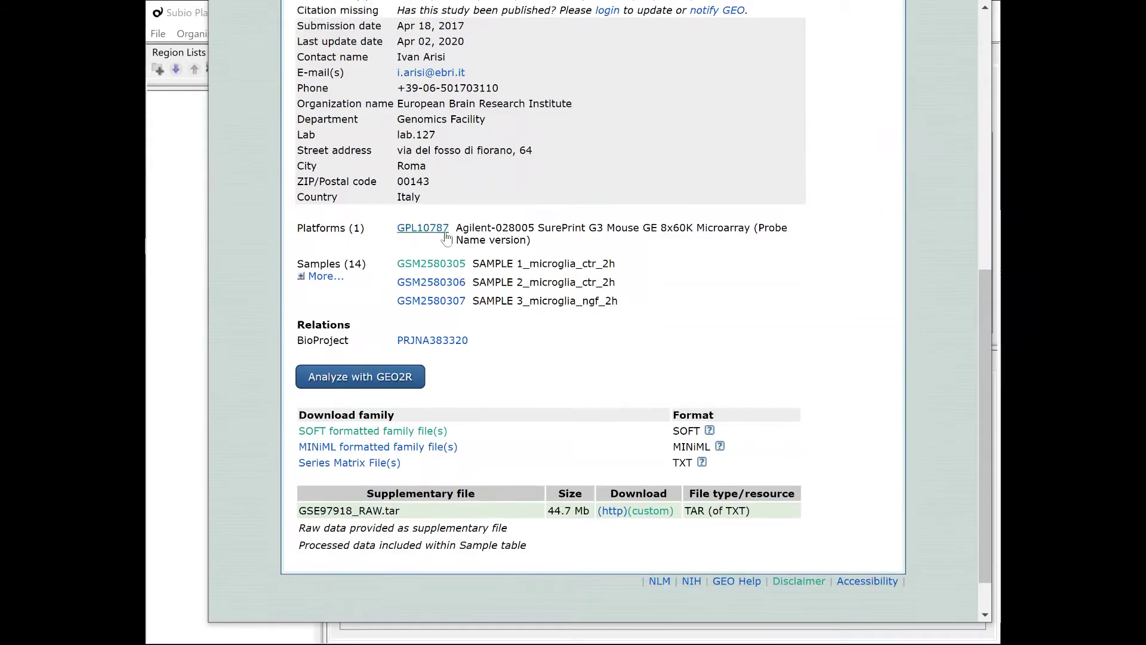
# Review the platform description and the VALUE column definition on sample GSM2580305's page.
pyautogui.moveTo(456, 227); pyautogui.dragTo(531, 240)
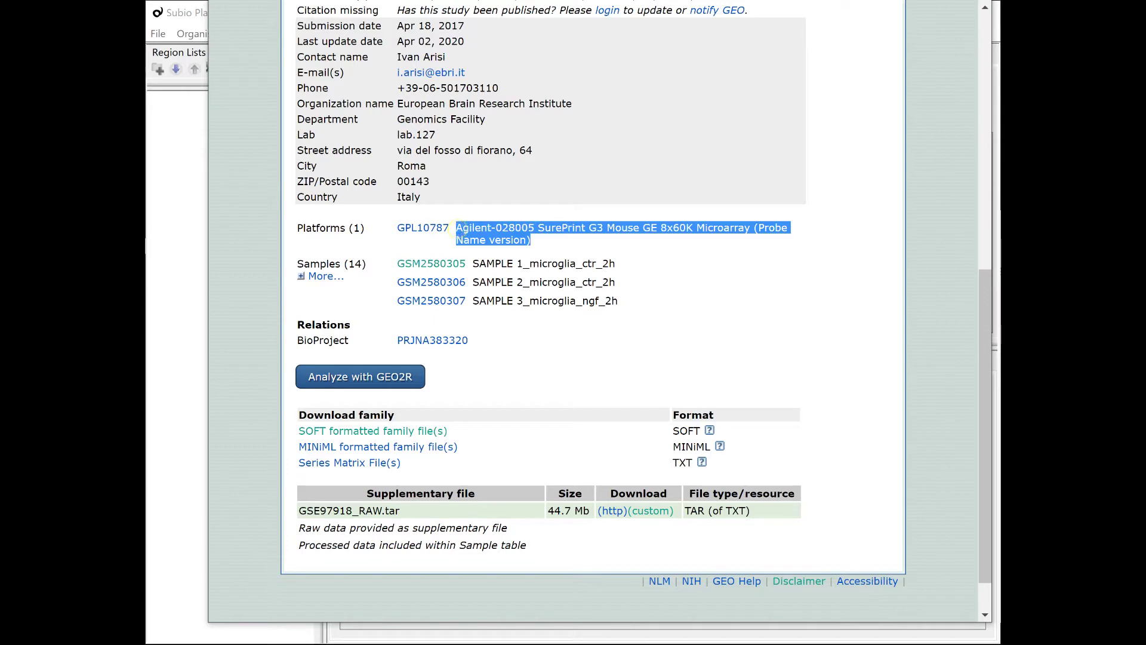
pyautogui.click(560, 246)
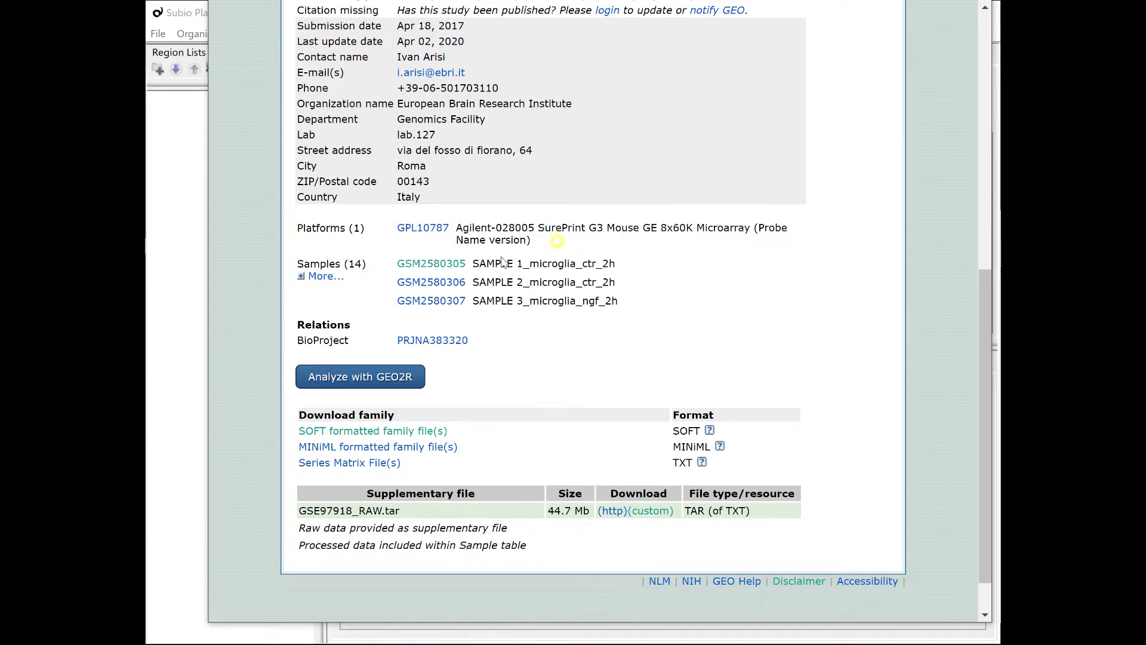
pyautogui.click(456, 270)
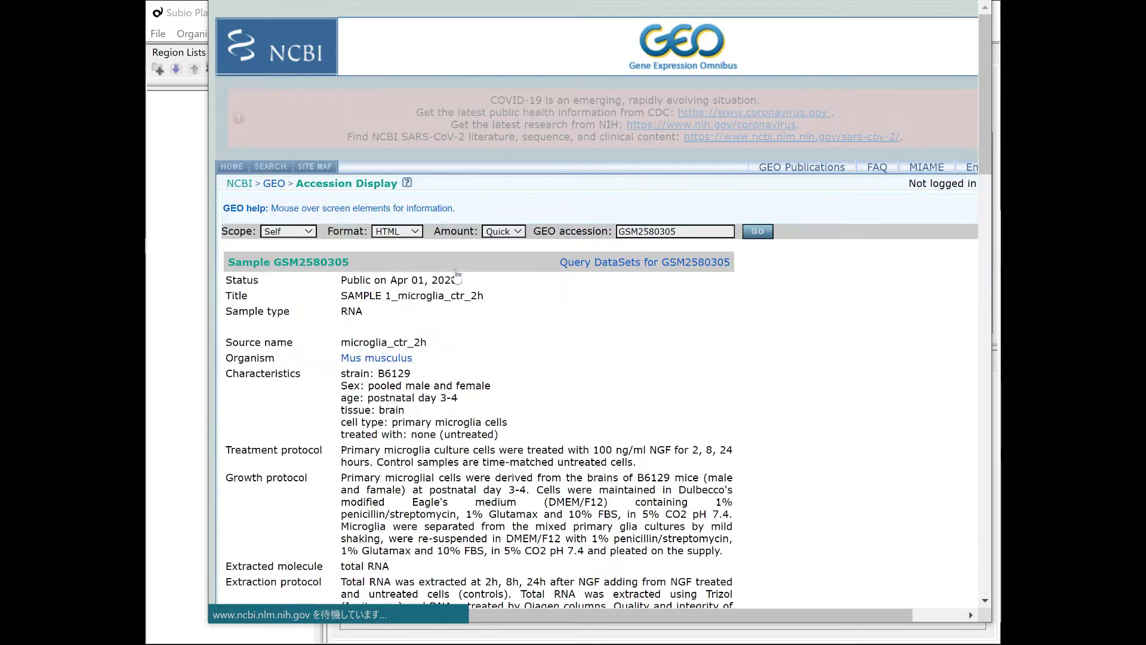
pyautogui.scroll(-10, 456, 275)
pyautogui.scroll(-7, 444, 292)
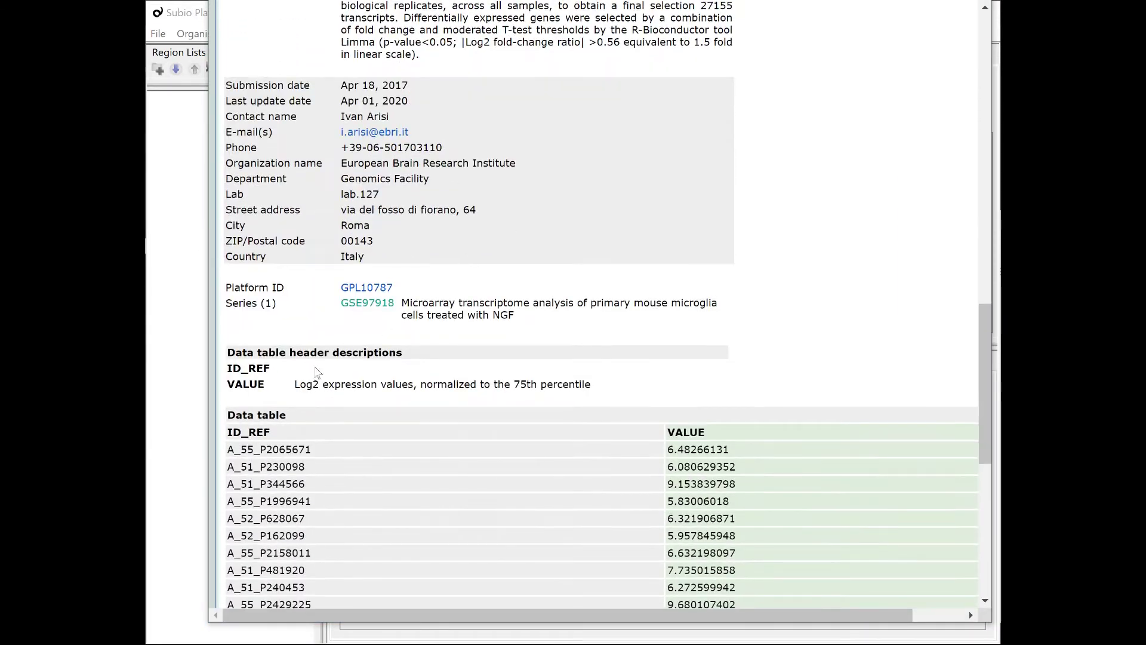
pyautogui.moveTo(295, 387); pyautogui.dragTo(591, 385)
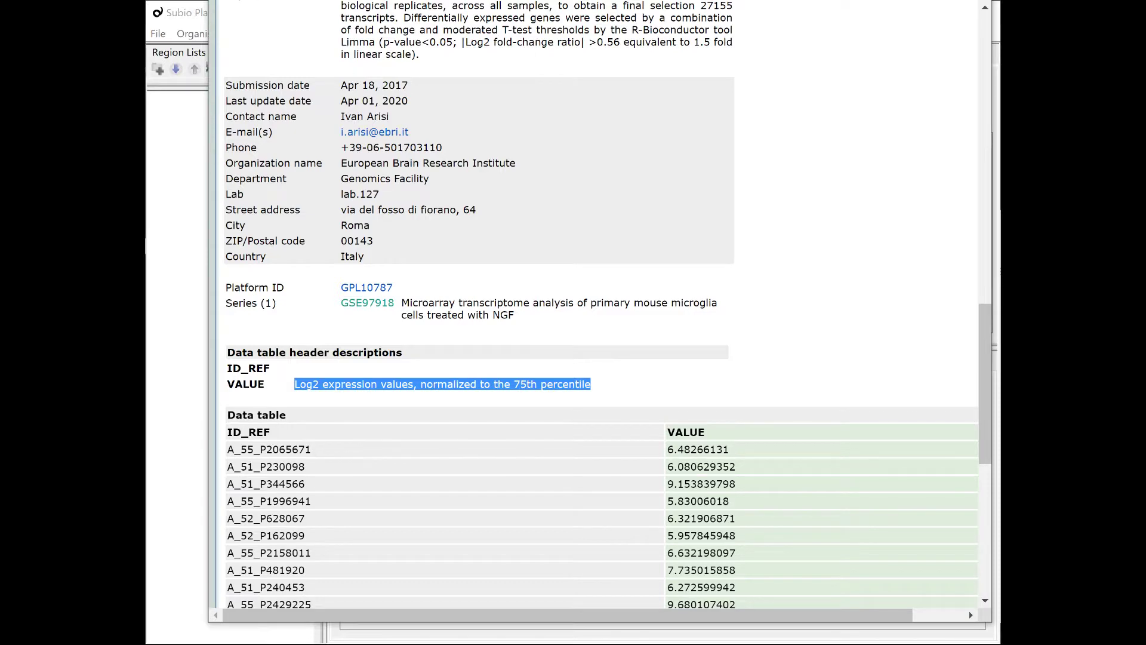
pyautogui.hotkey('alt', 'Left')
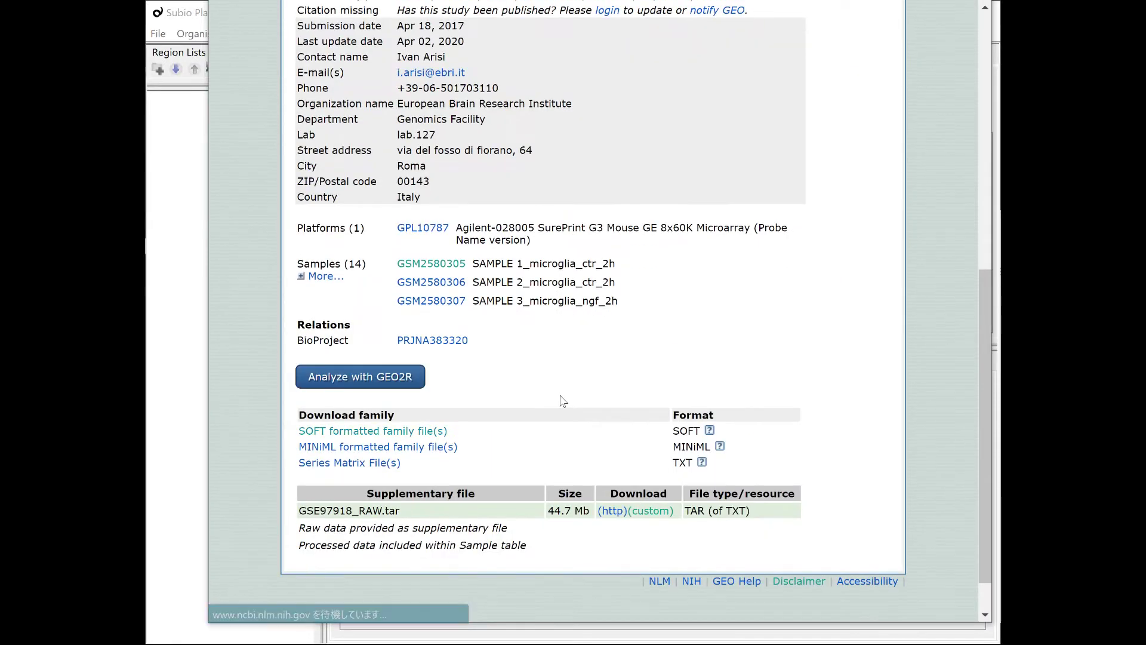
# List the raw archive's files under (custom), select all 14 and download them.
pyautogui.click(656, 511)
pyautogui.scroll(-4, 656, 511)
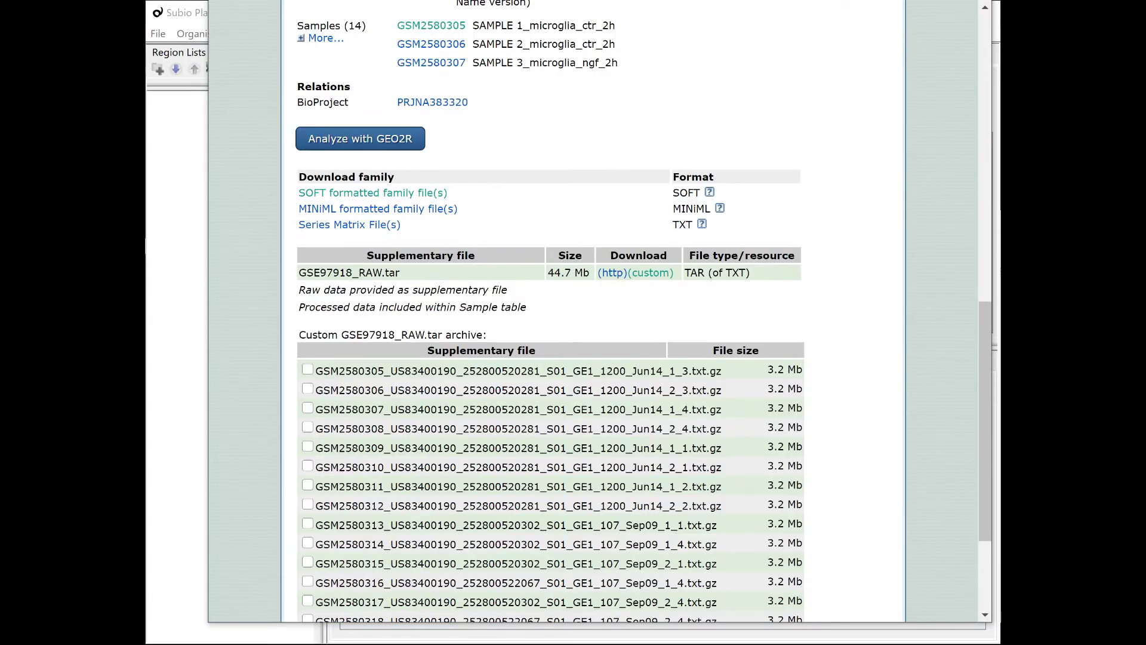
pyautogui.scroll(-3, 667, 513)
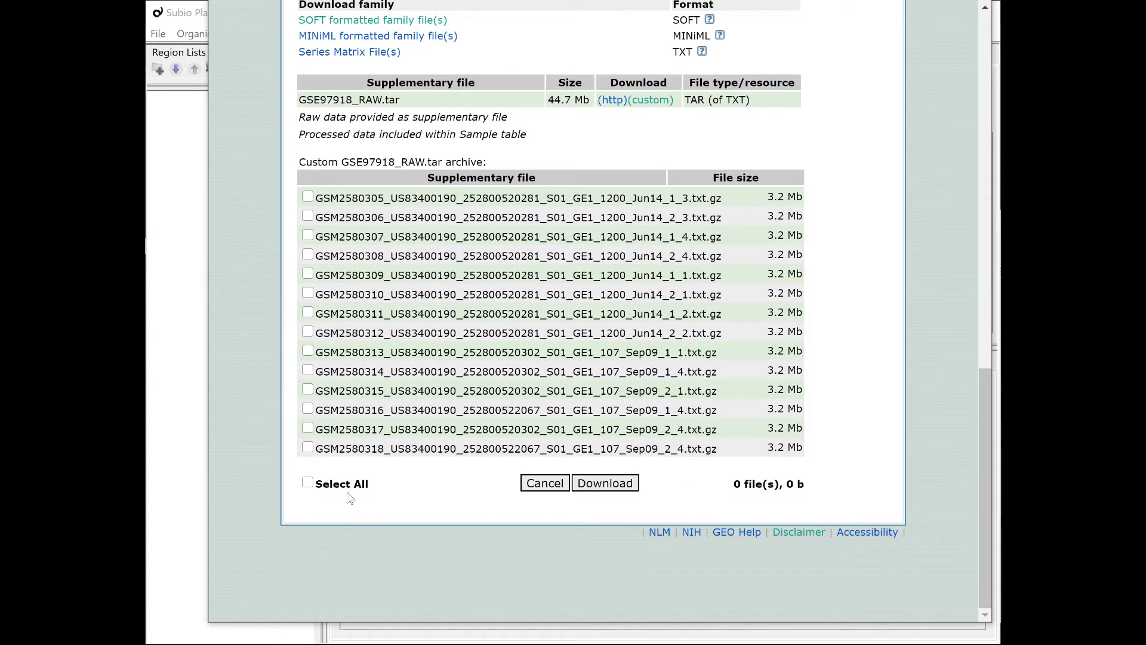
pyautogui.click(303, 487)
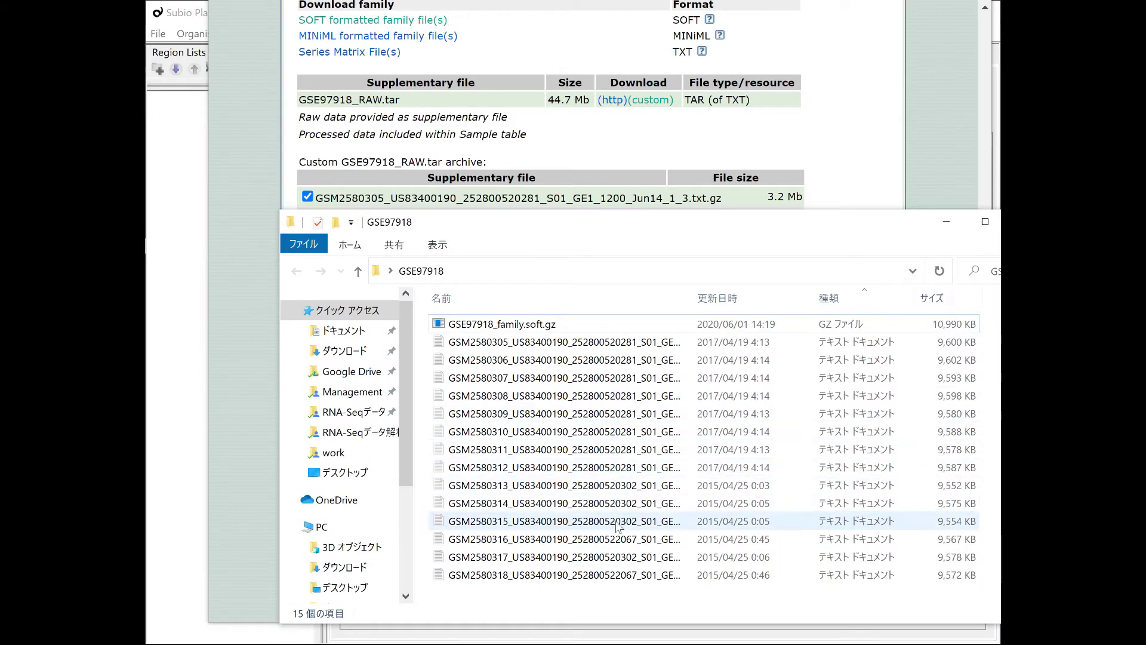
pyautogui.click(257, 449)
# Download GSE97918_family.soft.gz from the SOFT family file location, then return to the series page.
pyautogui.scroll(4, 549, 322)
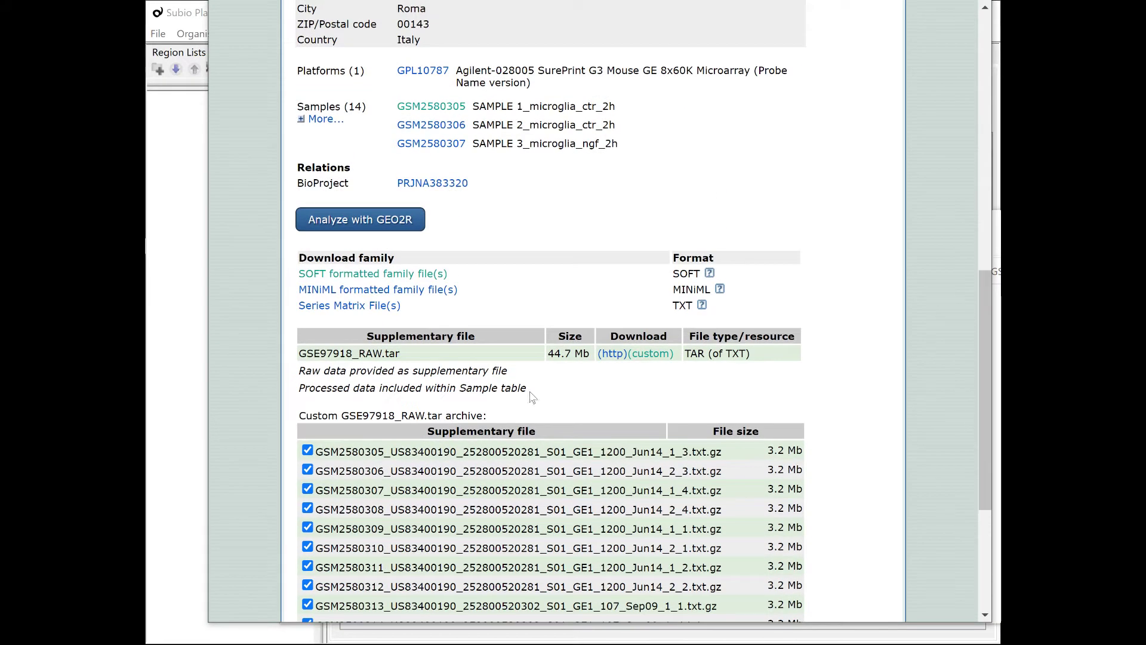
pyautogui.click(387, 279)
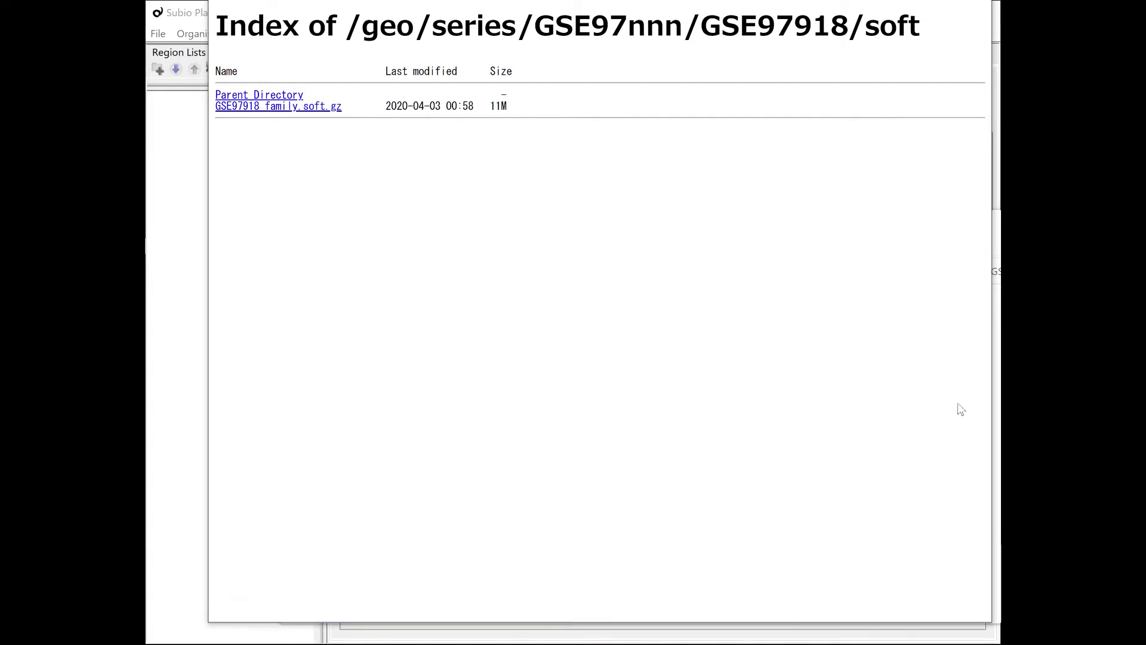
pyautogui.hotkey('alt', 'Tab')
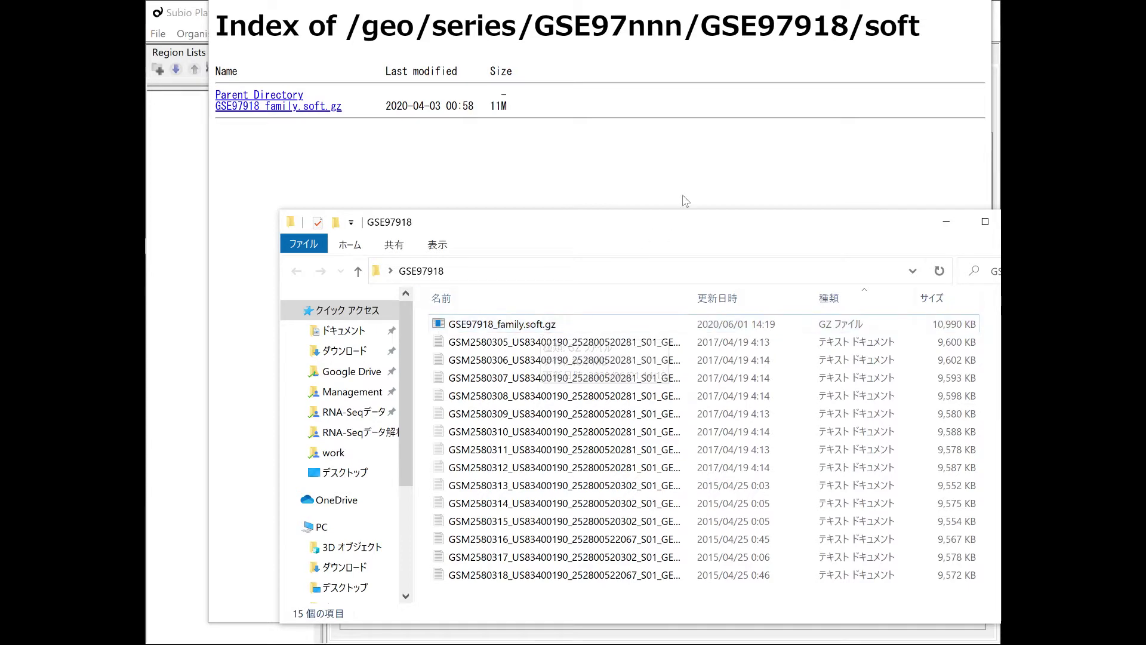
pyautogui.hotkey('alt', 'Tab')
pyautogui.hotkey('alt', 'Left')
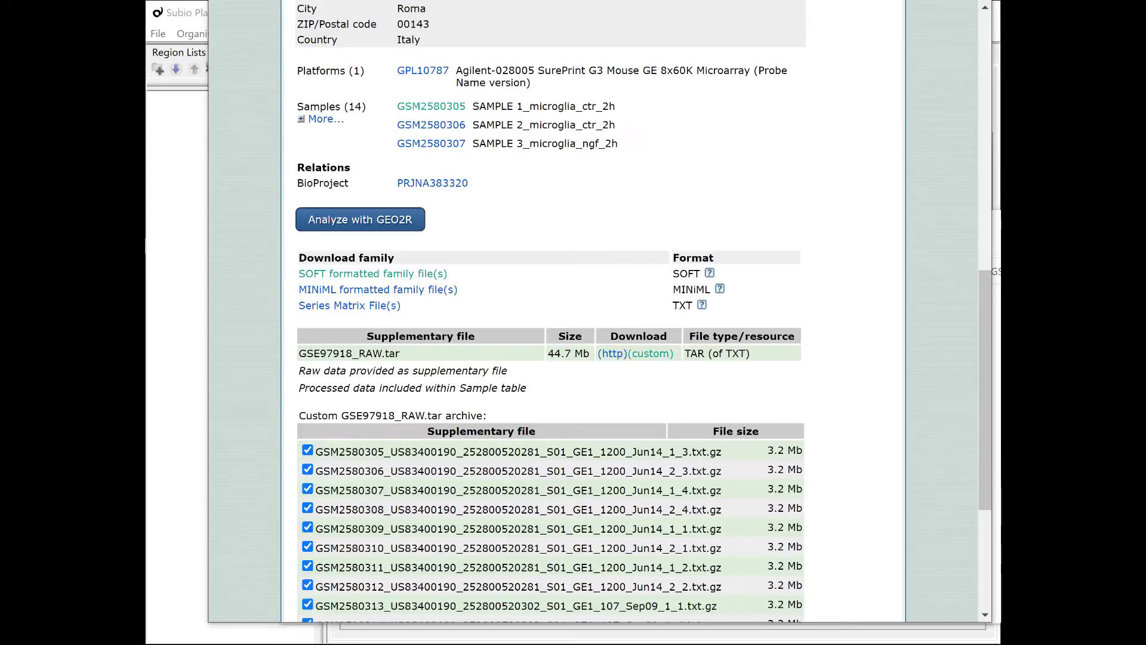
# Add a new organism named Mouse in the organism editor and make Mouse the active organism.
pyautogui.click(195, 359)
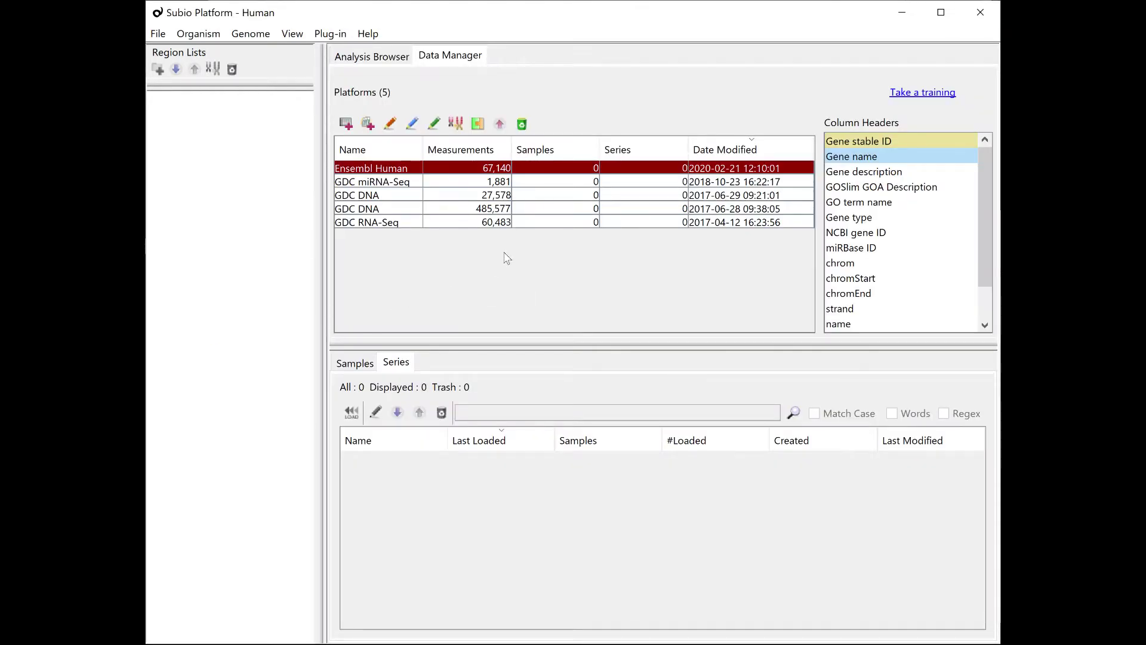
pyautogui.click(199, 33)
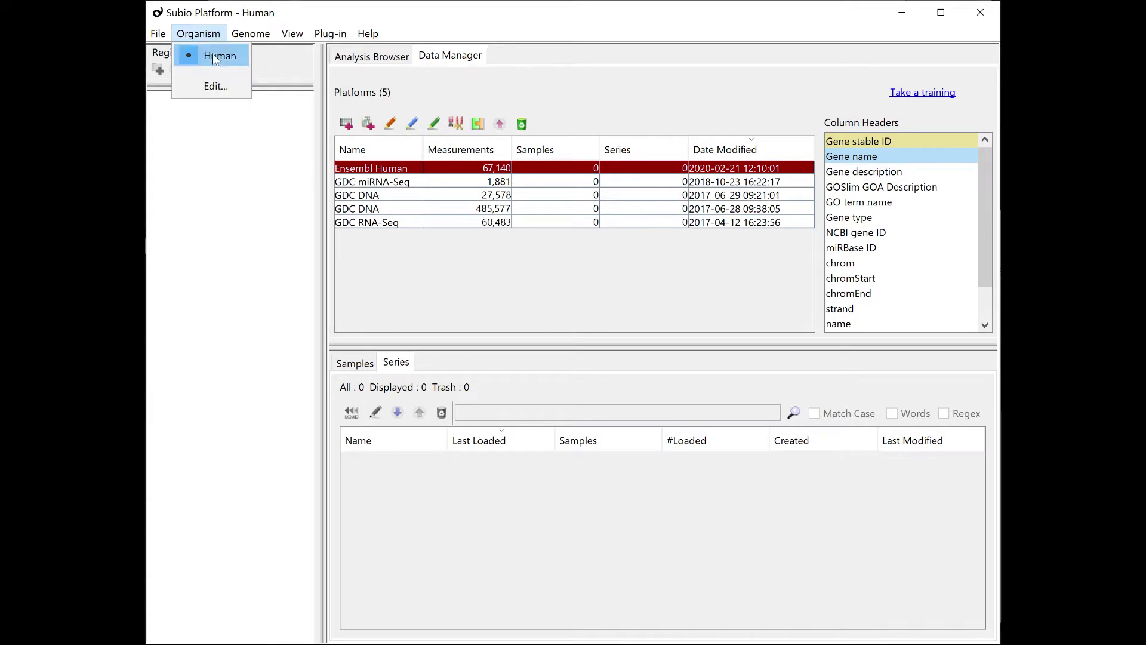
pyautogui.click(224, 97)
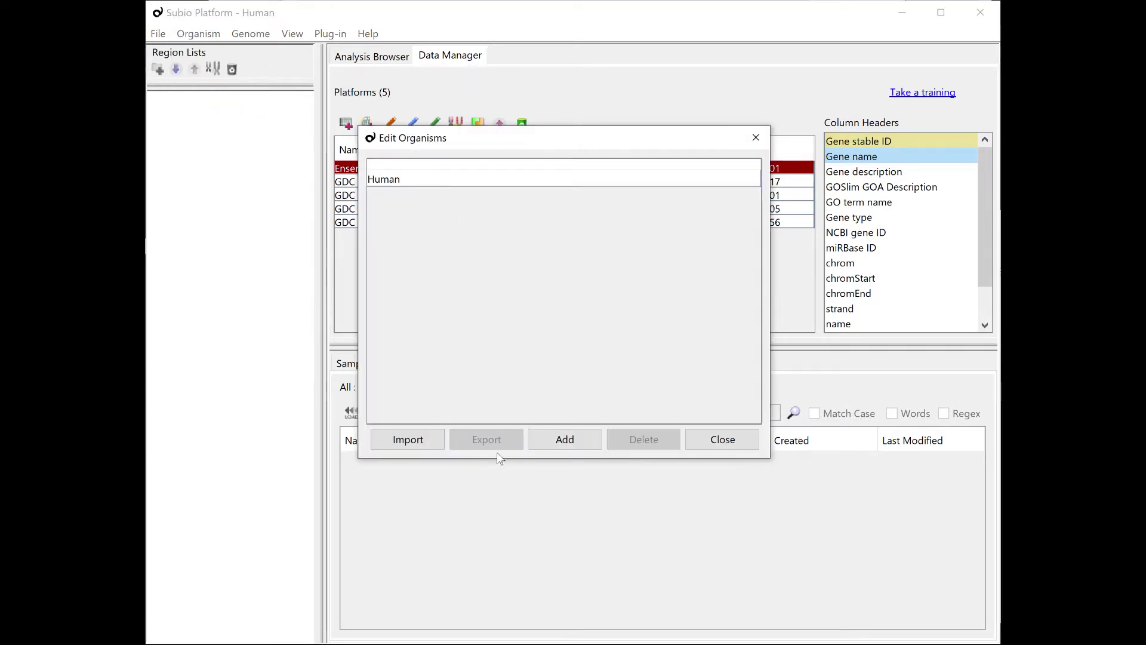
pyautogui.click(552, 446)
pyautogui.doubleClick(456, 197)
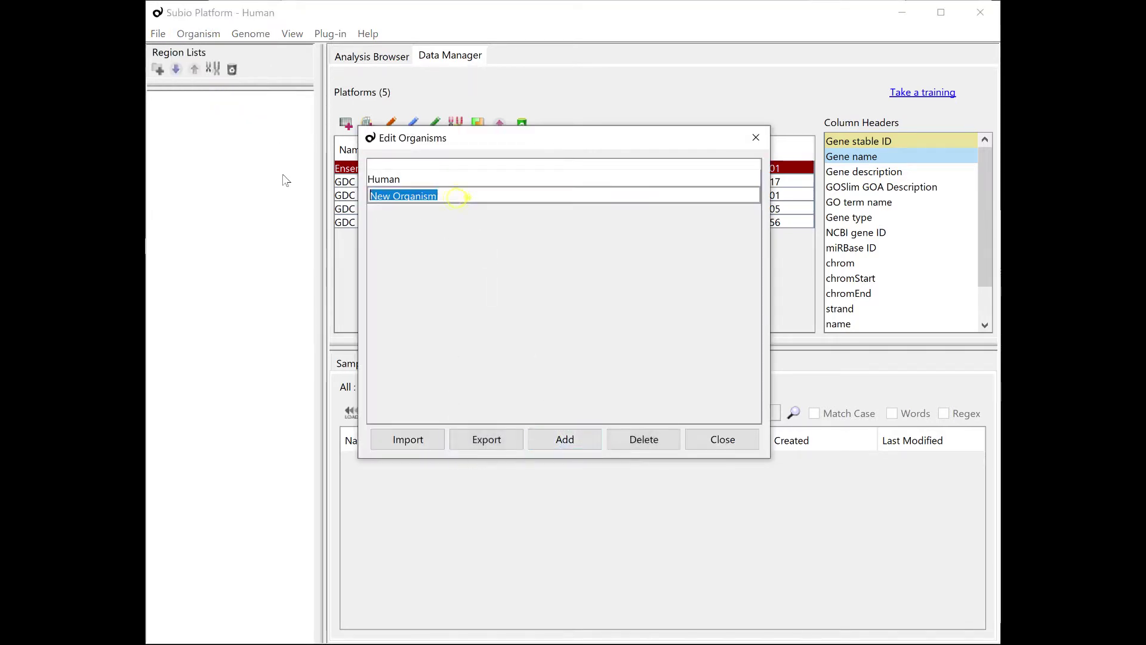
pyautogui.write('Mouse')
pyautogui.press('Return')
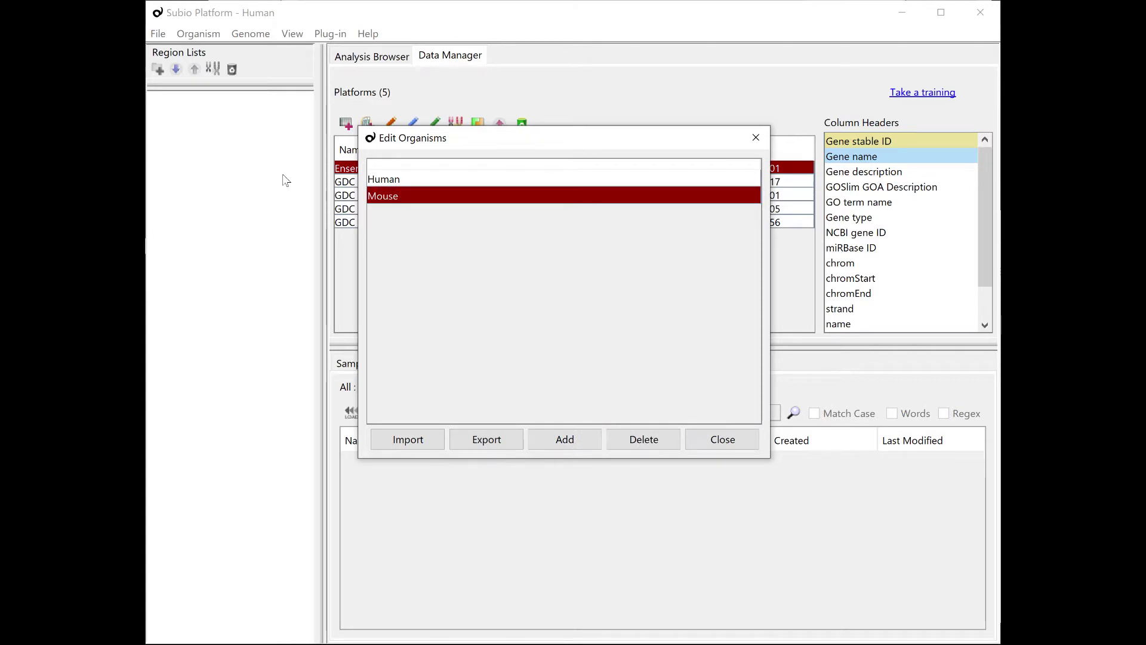
pyautogui.click(721, 439)
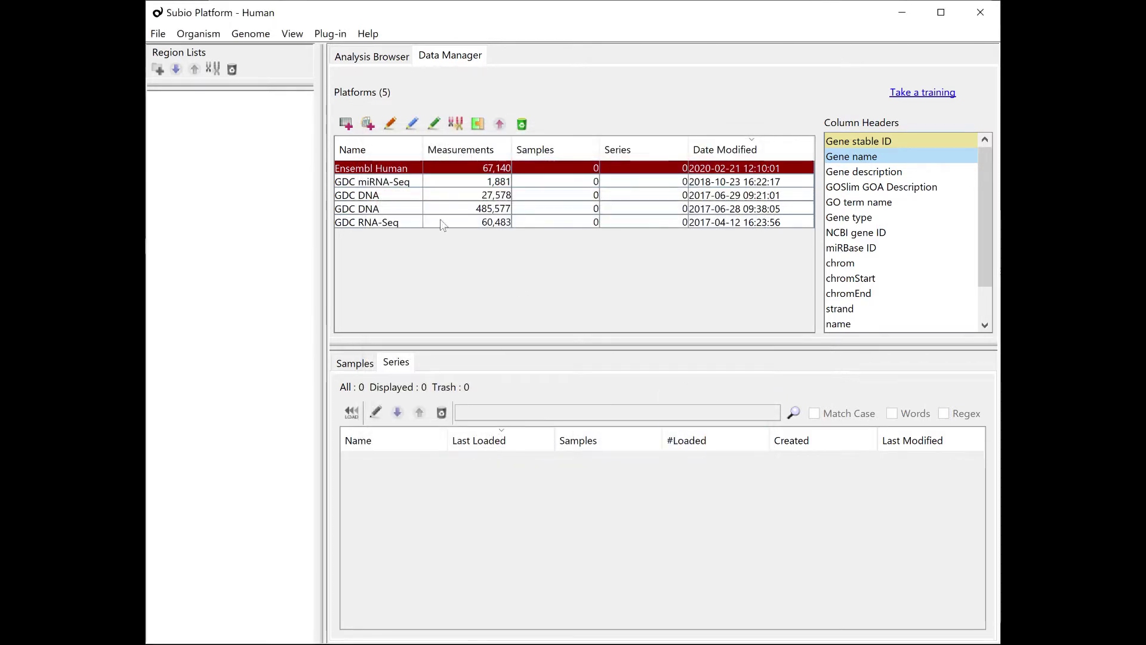
pyautogui.click(204, 33)
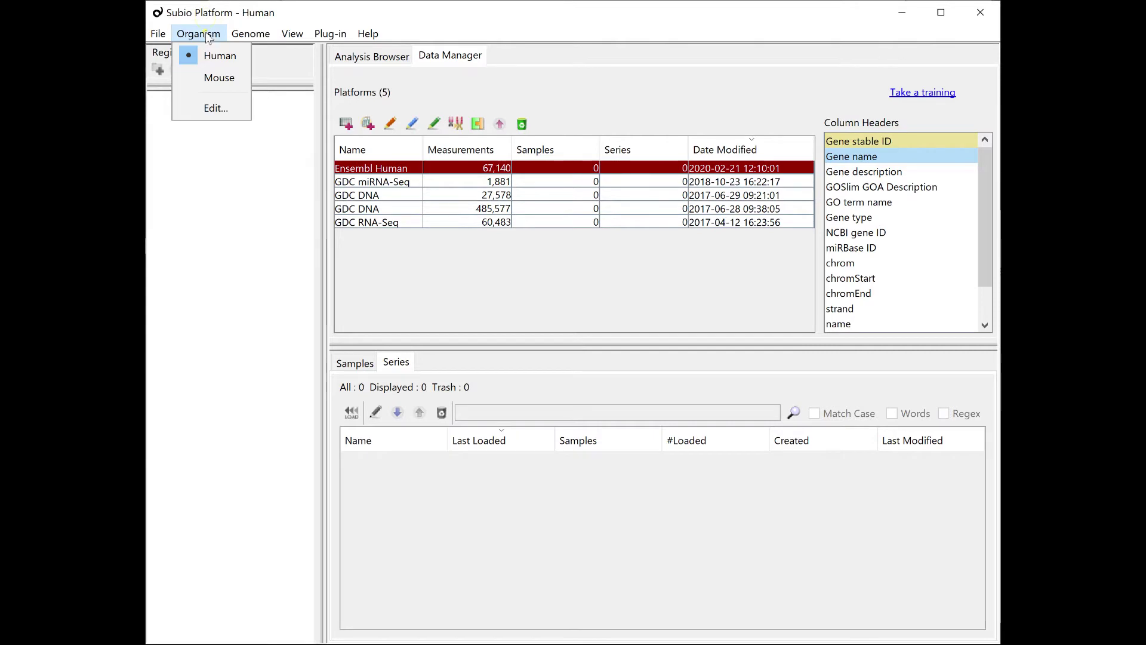
pyautogui.click(219, 78)
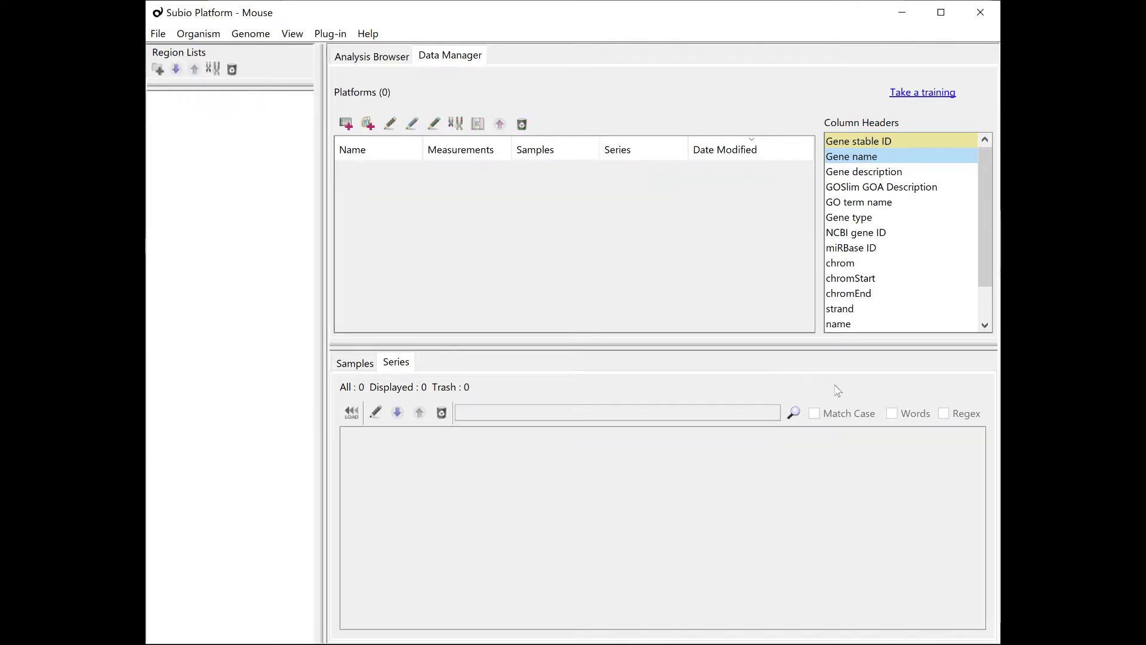
# Drag GSE97918_family.soft.gz from the downloads folder onto Platforms to start a new platform.
pyautogui.hotkey('alt', 'Tab')
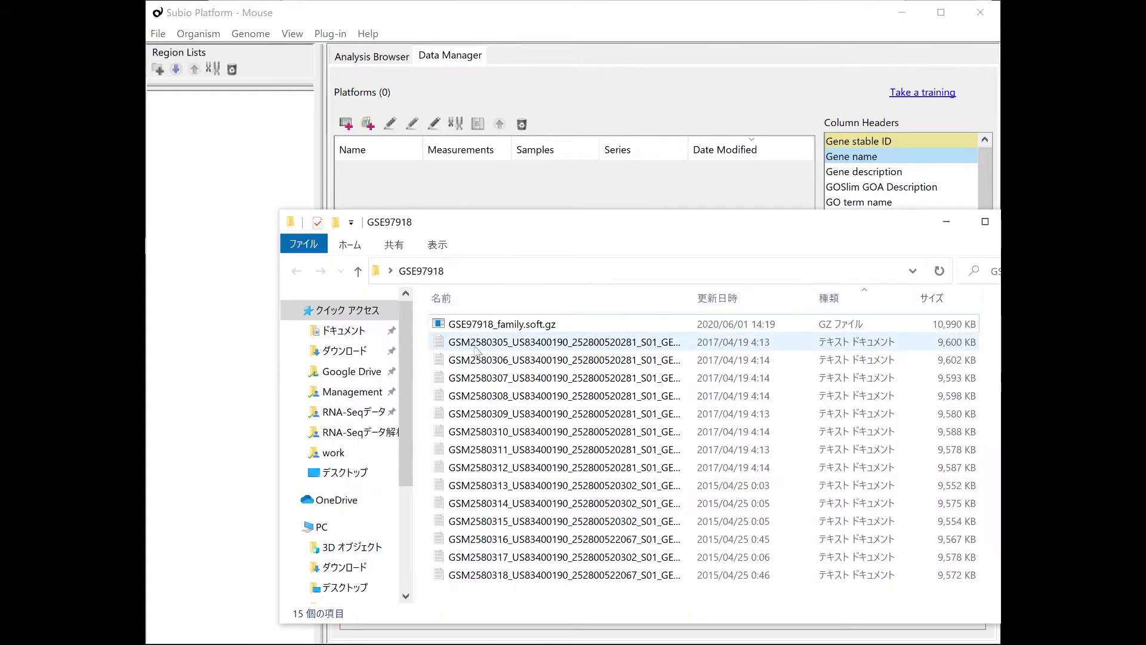
pyautogui.click(476, 327)
pyautogui.moveTo(477, 327); pyautogui.dragTo(473, 191)
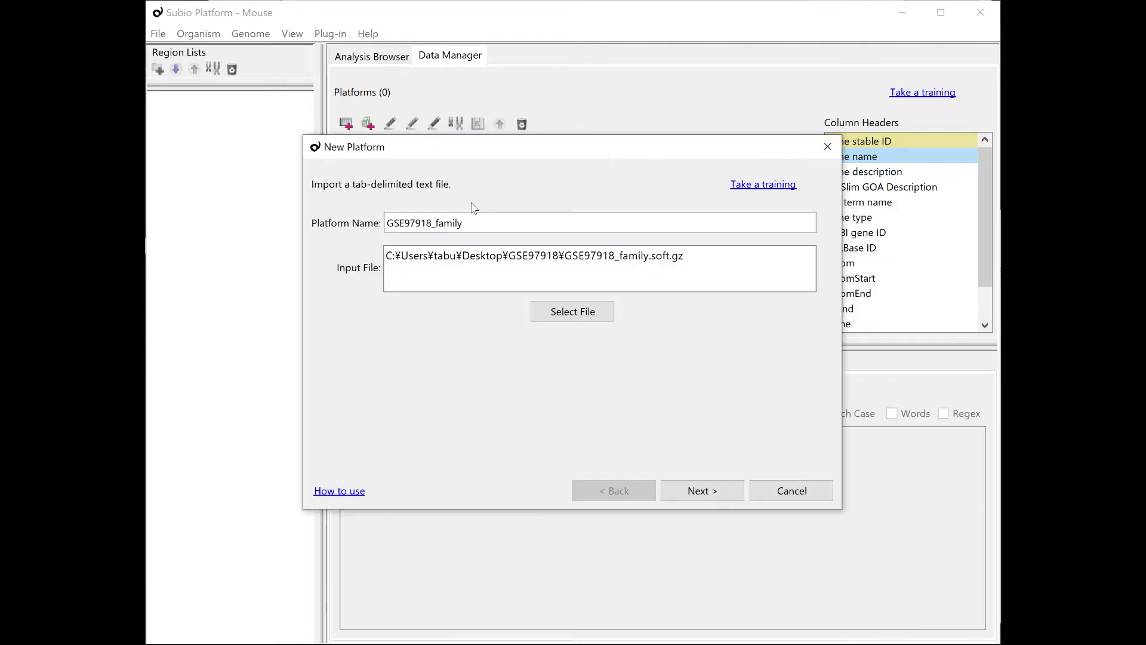
# Name the platform with the Agilent-028005 mouse array title copied from the GEO page.
pyautogui.hotkey('alt', 'Tab')
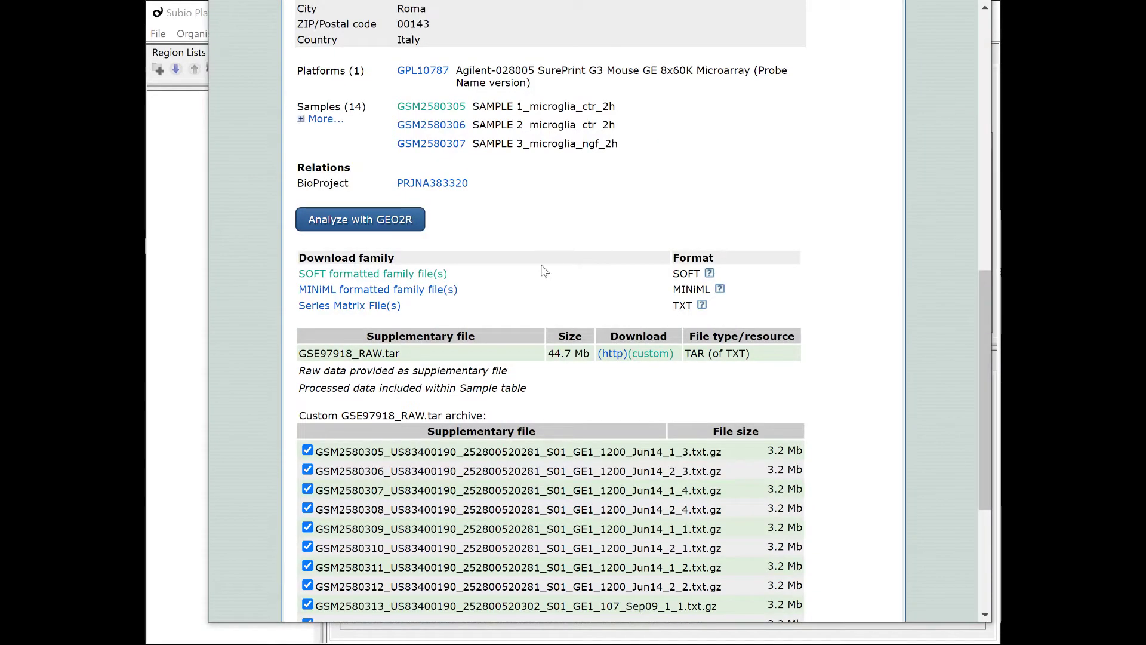
pyautogui.scroll(2, 546, 271)
pyautogui.moveTo(537, 168); pyautogui.dragTo(454, 155)
pyautogui.hotkey('ctrl', 'c')
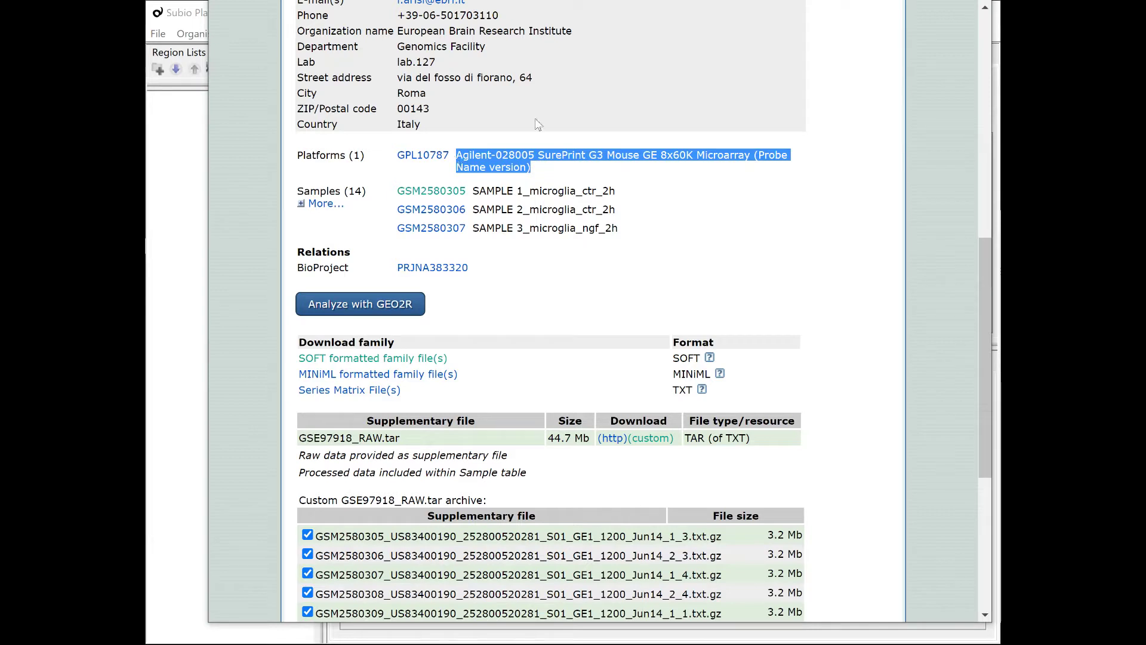
pyautogui.click(184, 221)
pyautogui.doubleClick(472, 223)
pyautogui.hotkey('ctrl', 'v')
# Append ', GPL10787' to the platform name and continue to the table preview.
pyautogui.hotkey('alt', 'Tab')
pyautogui.moveTo(394, 158); pyautogui.dragTo(450, 162)
pyautogui.hotkey('ctrl', 'c')
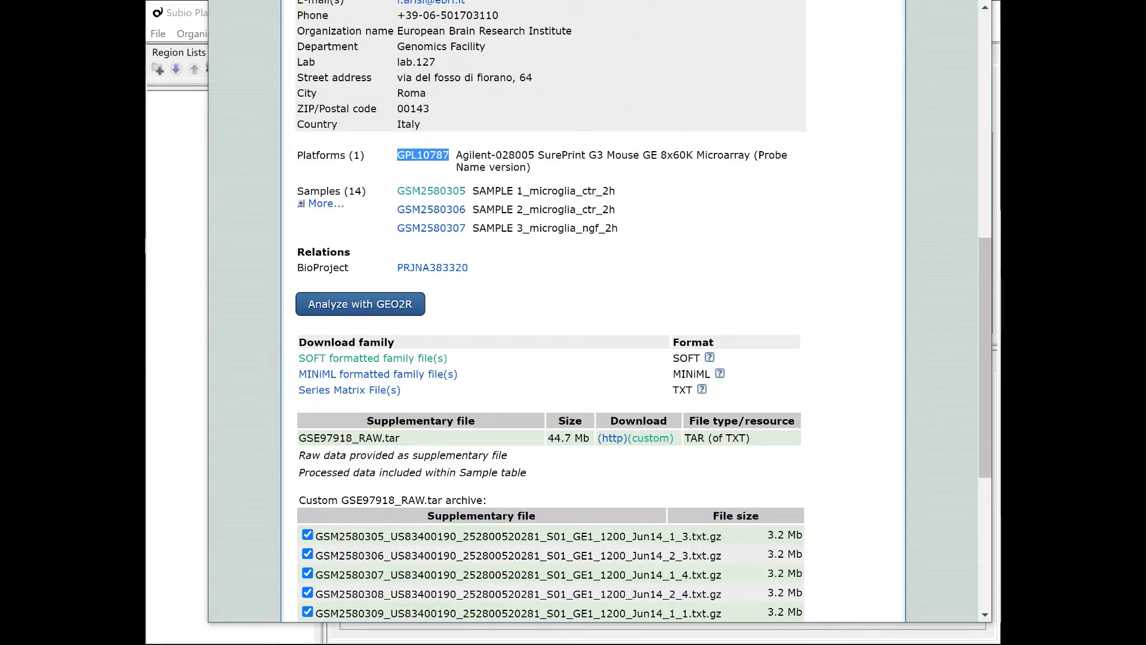
pyautogui.hotkey('alt', 'Tab')
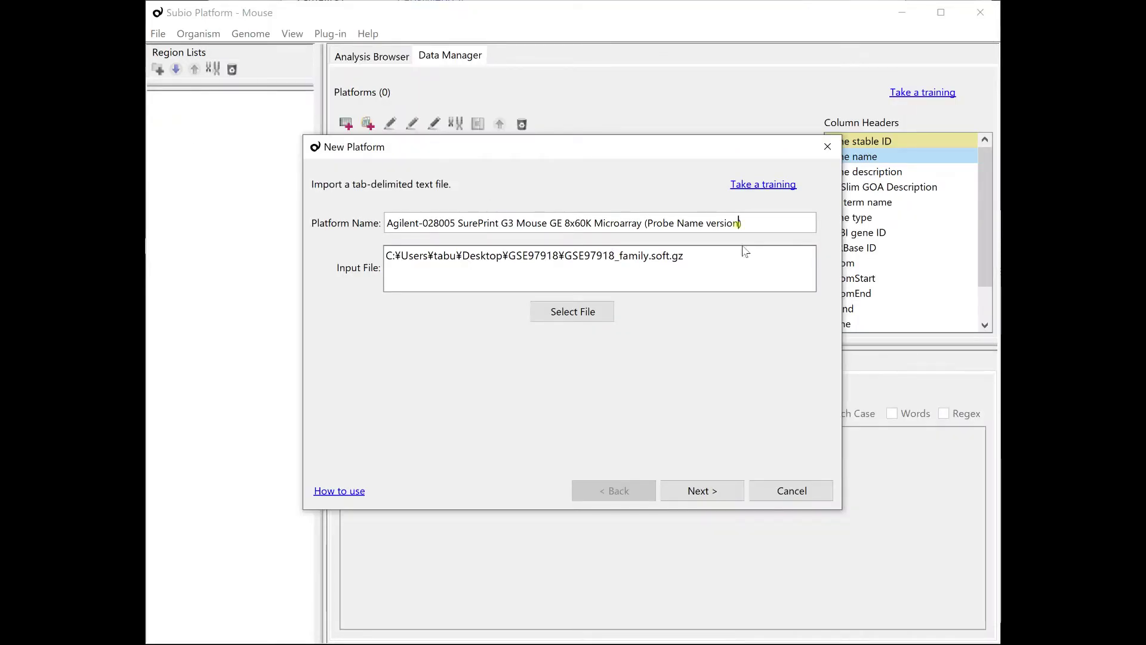
pyautogui.write(',')
pyautogui.hotkey('ctrl', 'v')
pyautogui.click(716, 488)
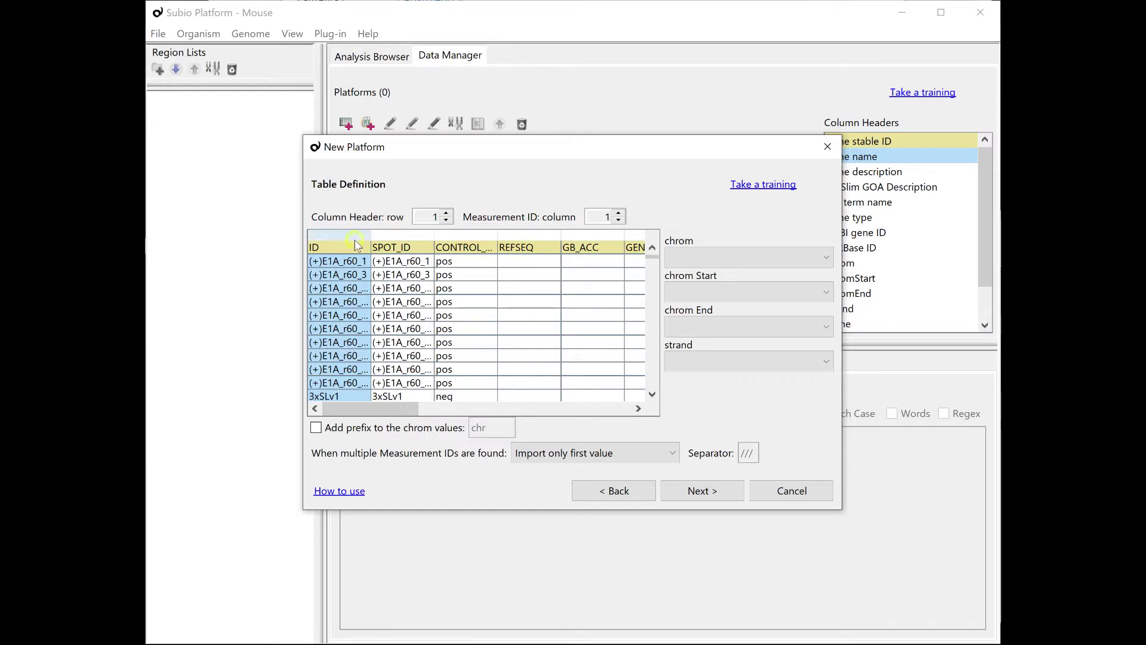
# Save the Agilent-028005 platform with 55,821 measurements and pick GENE_SYMBOL as its gene name column.
pyautogui.click(719, 495)
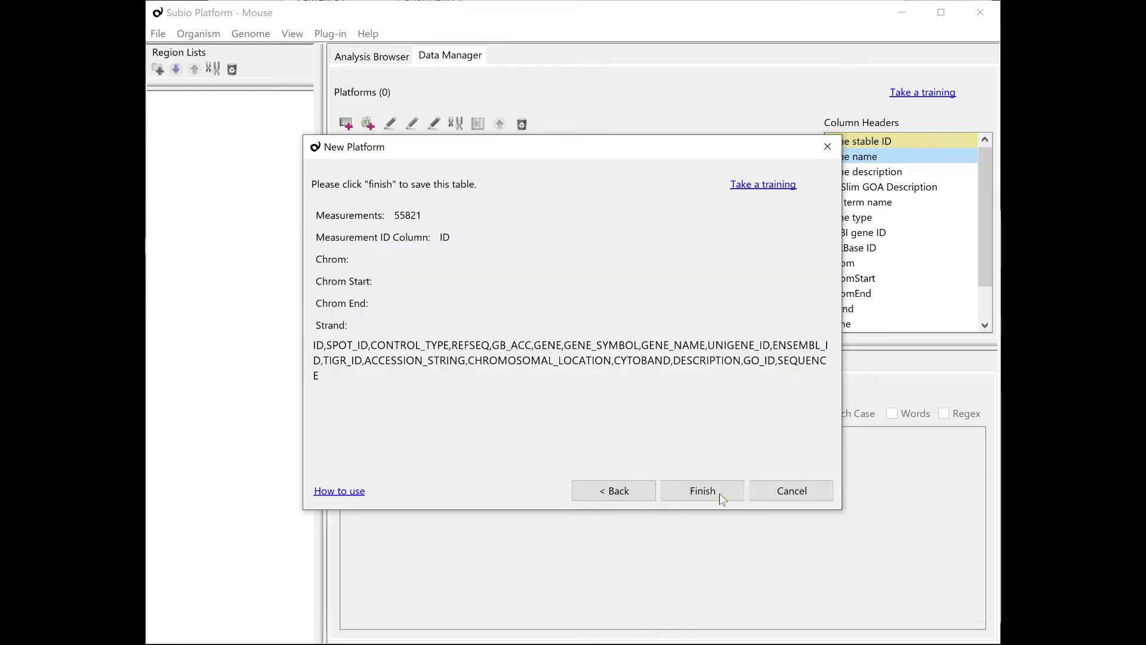
pyautogui.click(719, 493)
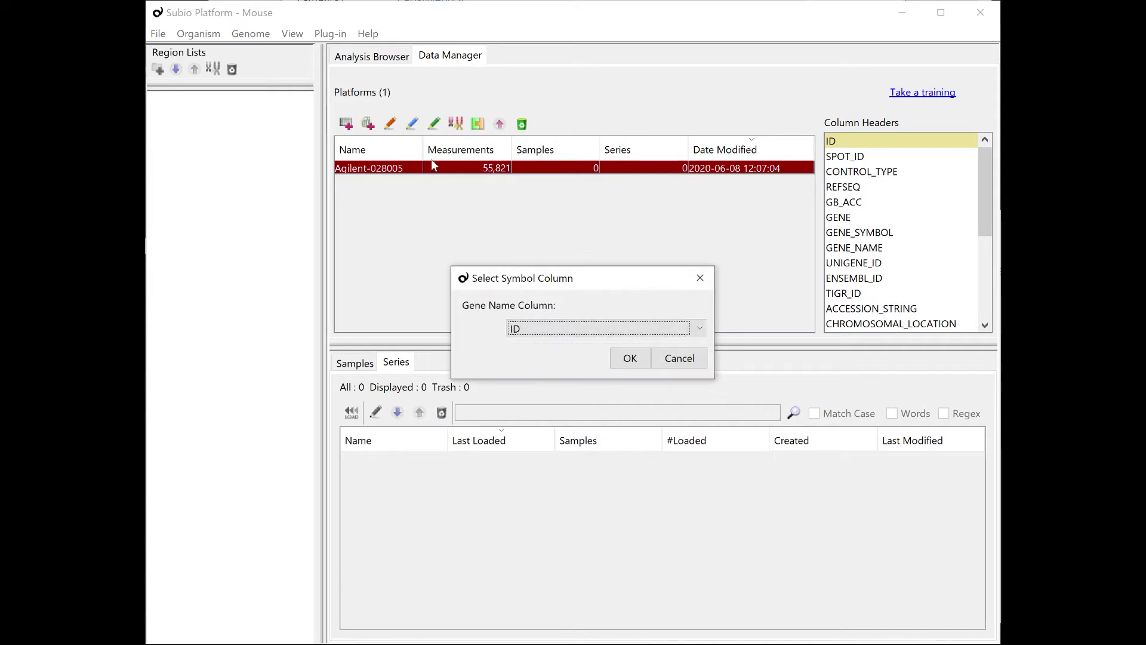
pyautogui.click(558, 328)
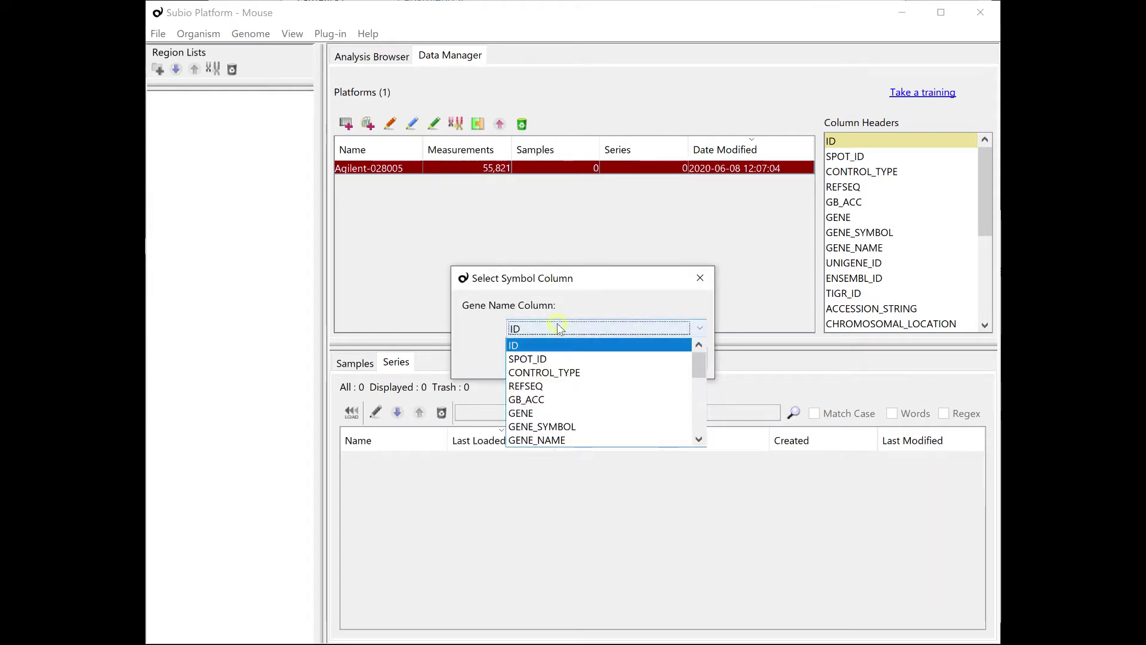
pyautogui.click(564, 427)
pyautogui.click(620, 356)
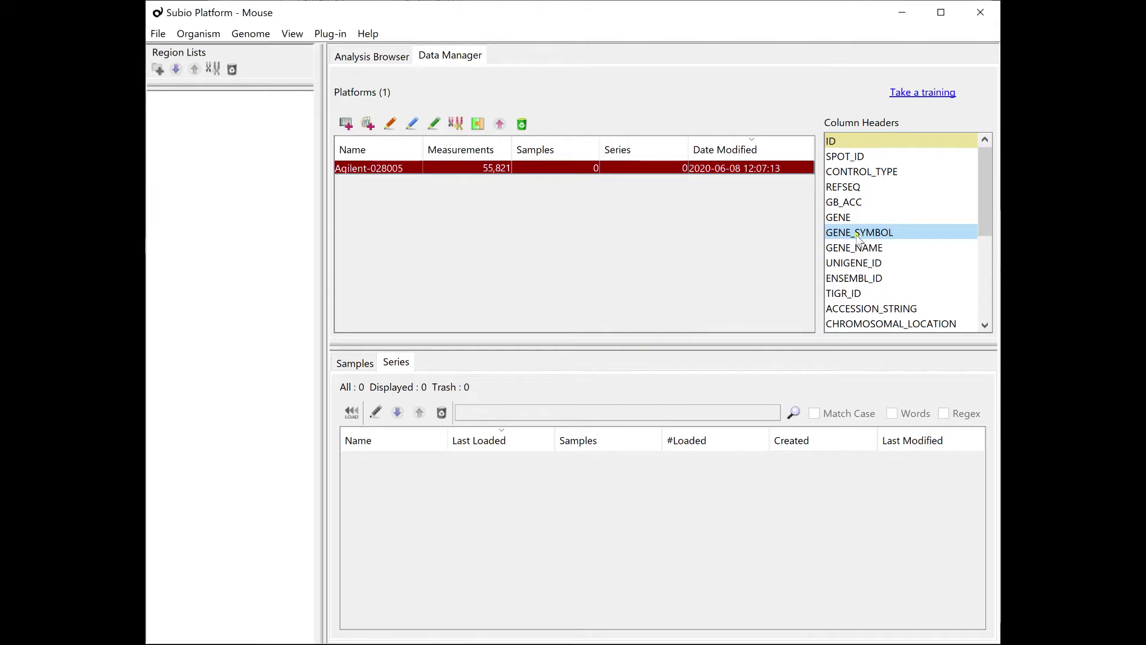
# Add the 14 GSM sample files from the GSE97918 folder to the Import Samples list.
pyautogui.click(368, 123)
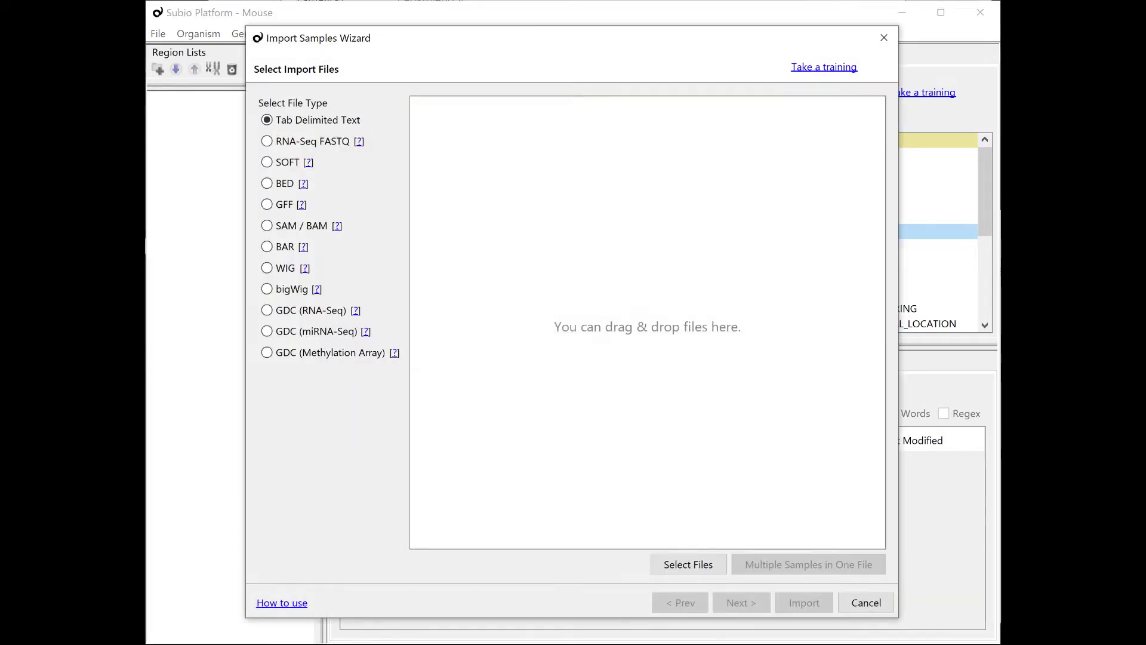
pyautogui.hotkey('alt', 'Tab')
pyautogui.click(534, 342)
pyautogui.keyDown('shift'); pyautogui.click(533, 575); pyautogui.keyUp('shift')
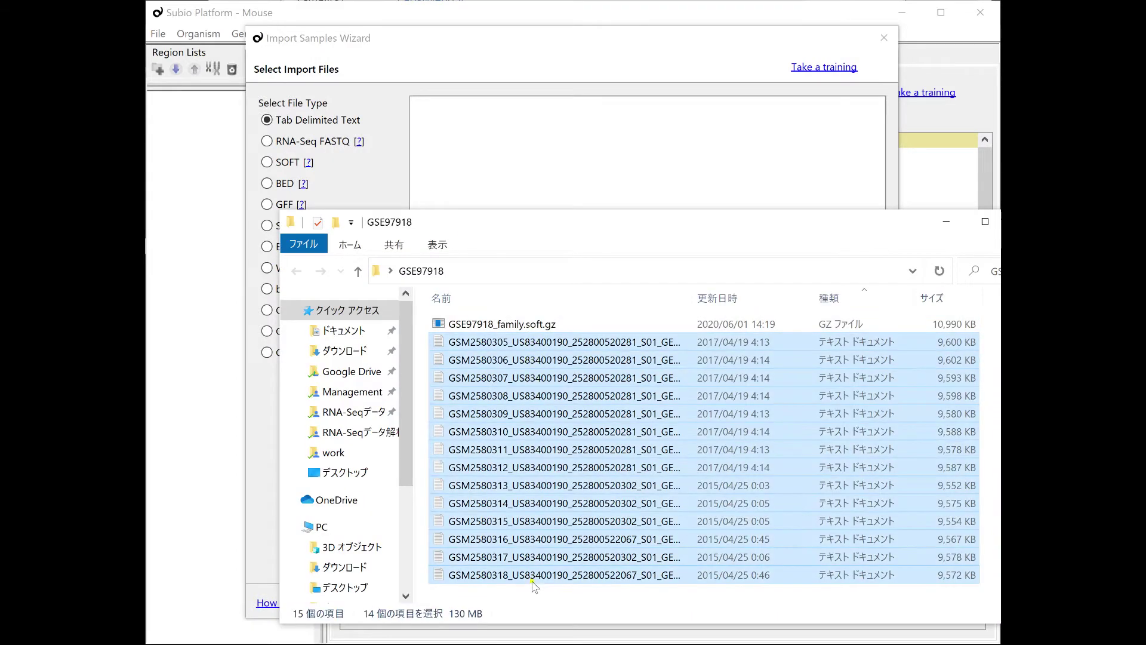
pyautogui.moveTo(532, 575); pyautogui.dragTo(533, 190)
pyautogui.click(533, 185)
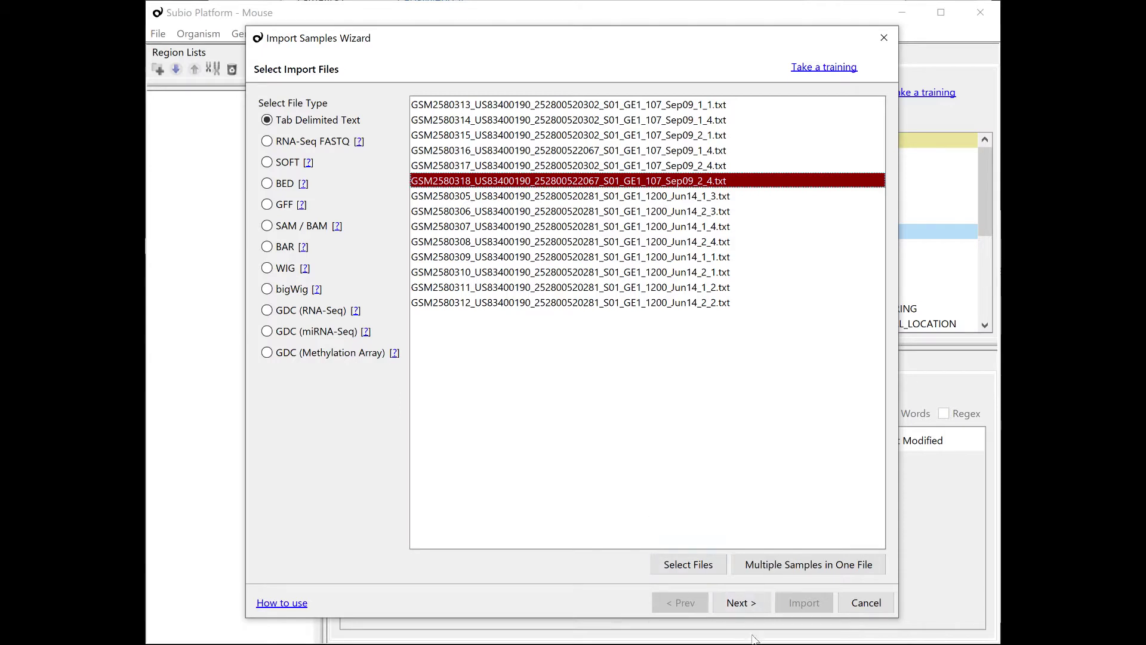
# Accept the Agilent platform, mark FEATURES as the header row, and use ProbeName as measurement ID.
pyautogui.click(750, 611)
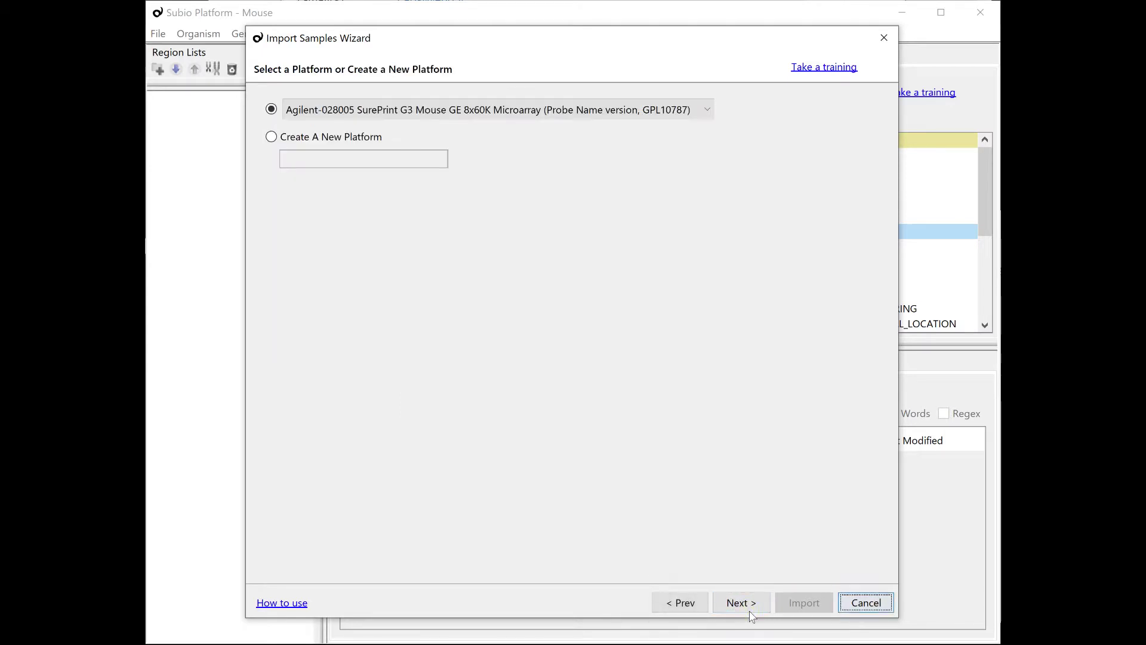
pyautogui.click(750, 612)
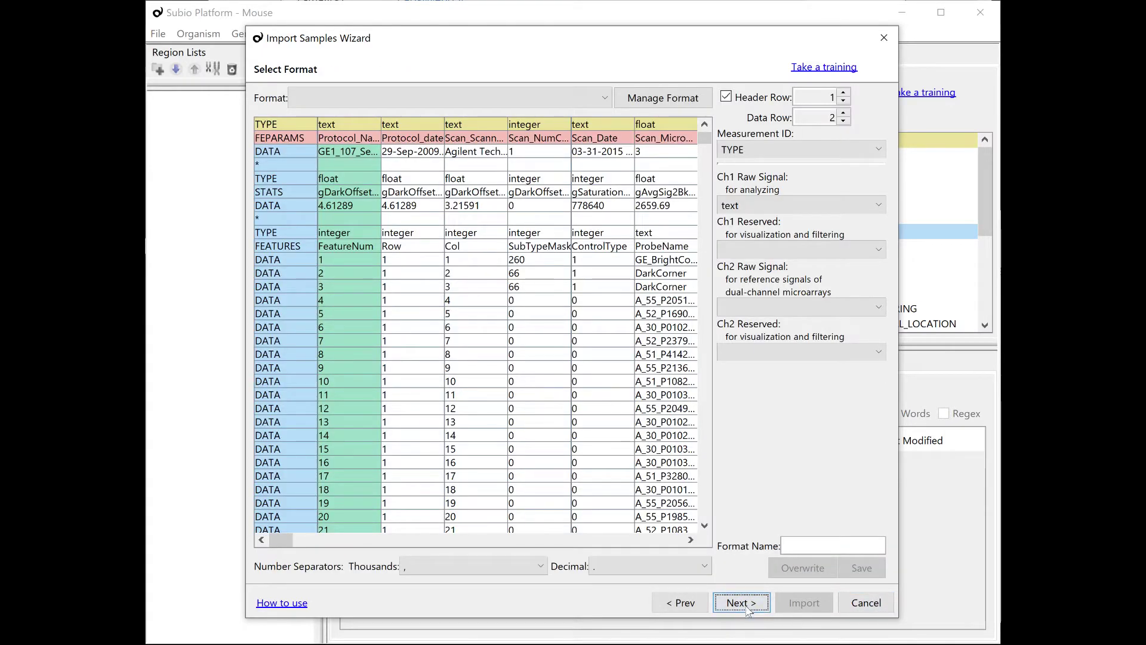
pyautogui.click(605, 247)
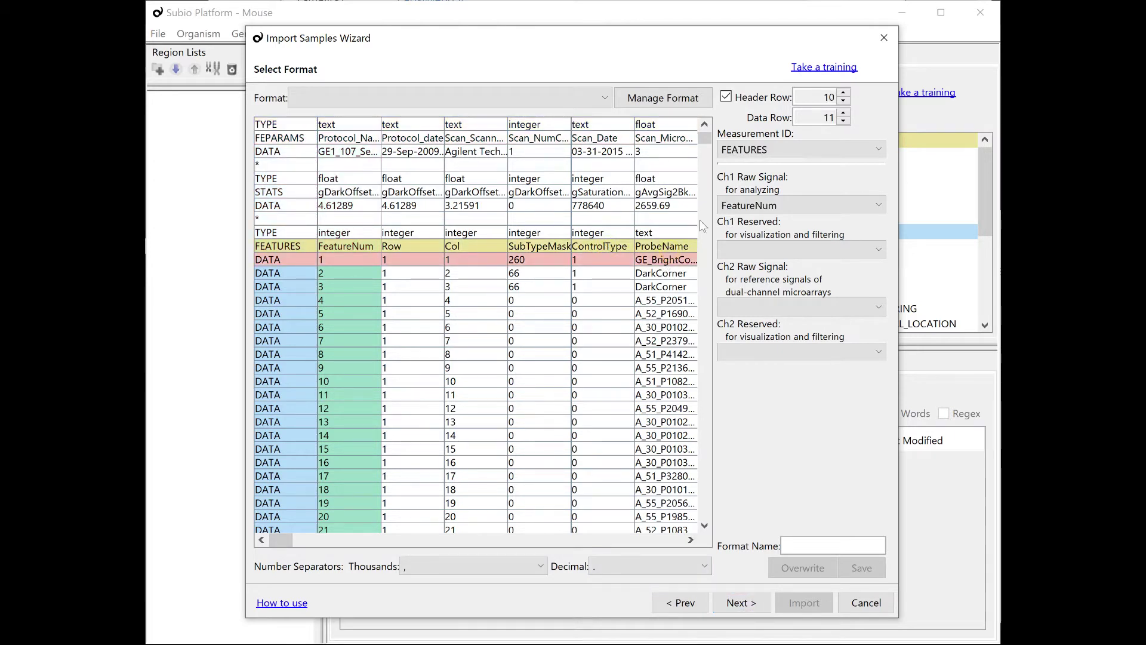
pyautogui.click(784, 151)
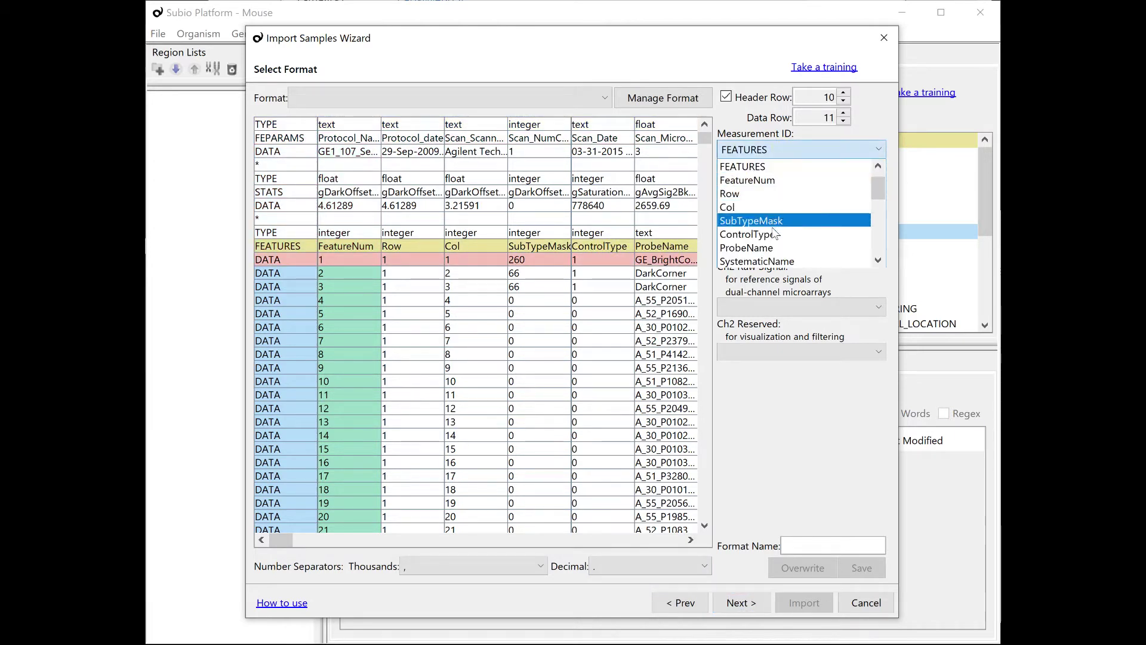
pyautogui.click(775, 250)
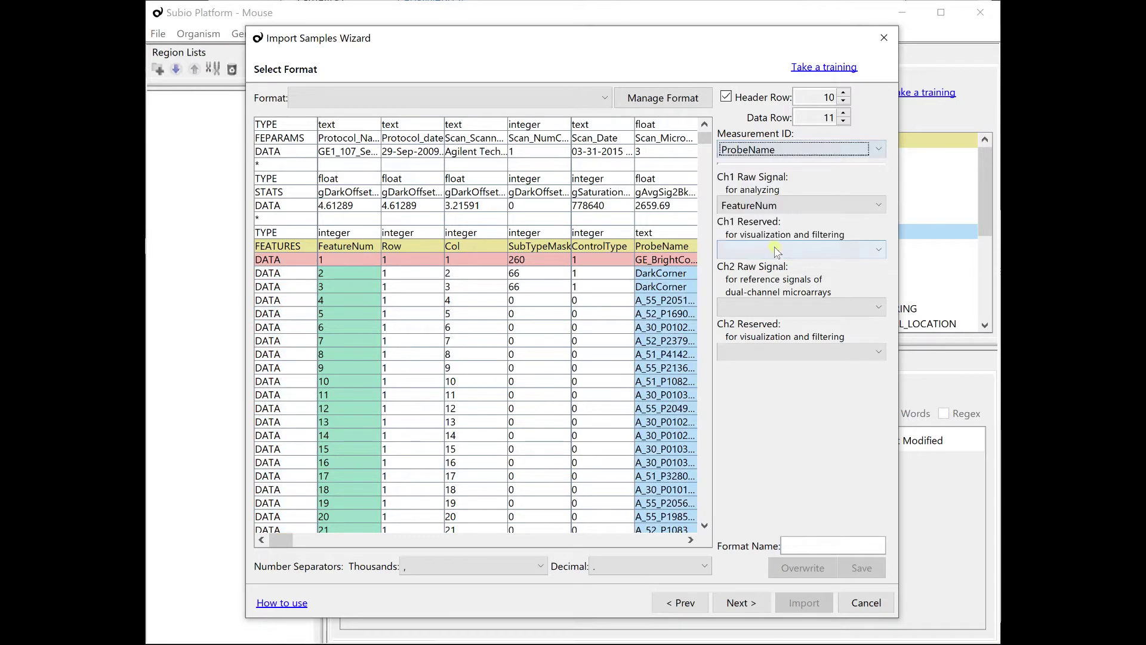
# Set gProcessedSignal as the Ch1 raw signal column.
pyautogui.click(690, 540)
pyautogui.click(690, 539)
pyautogui.click(690, 540)
pyautogui.click(690, 540)
pyautogui.click(691, 540)
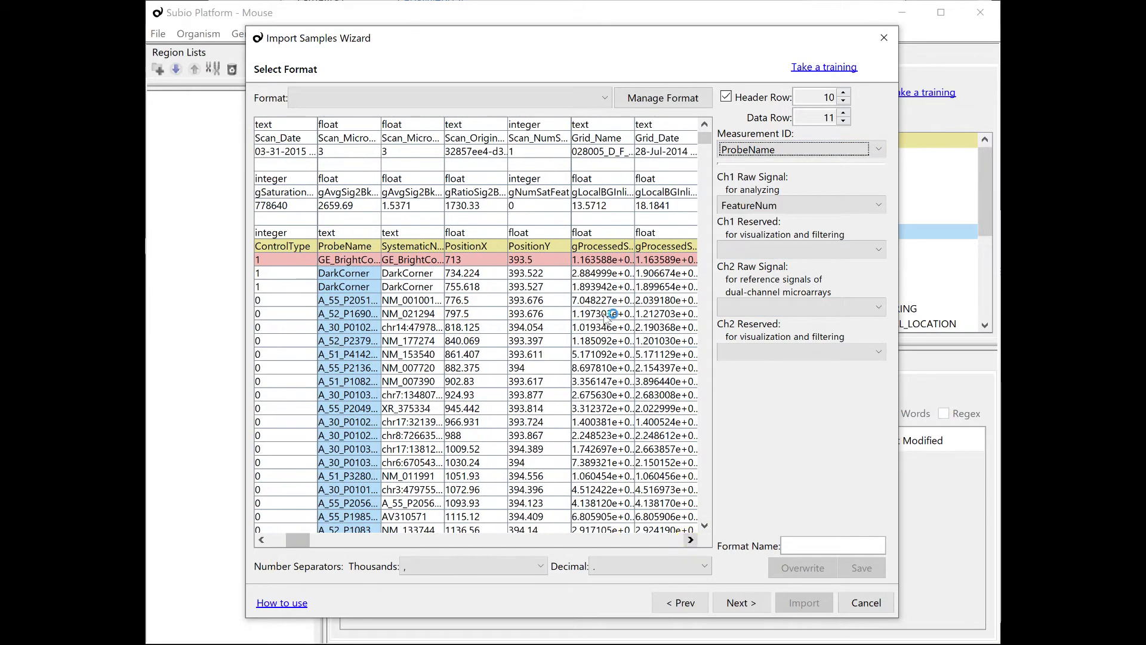
pyautogui.click(596, 248)
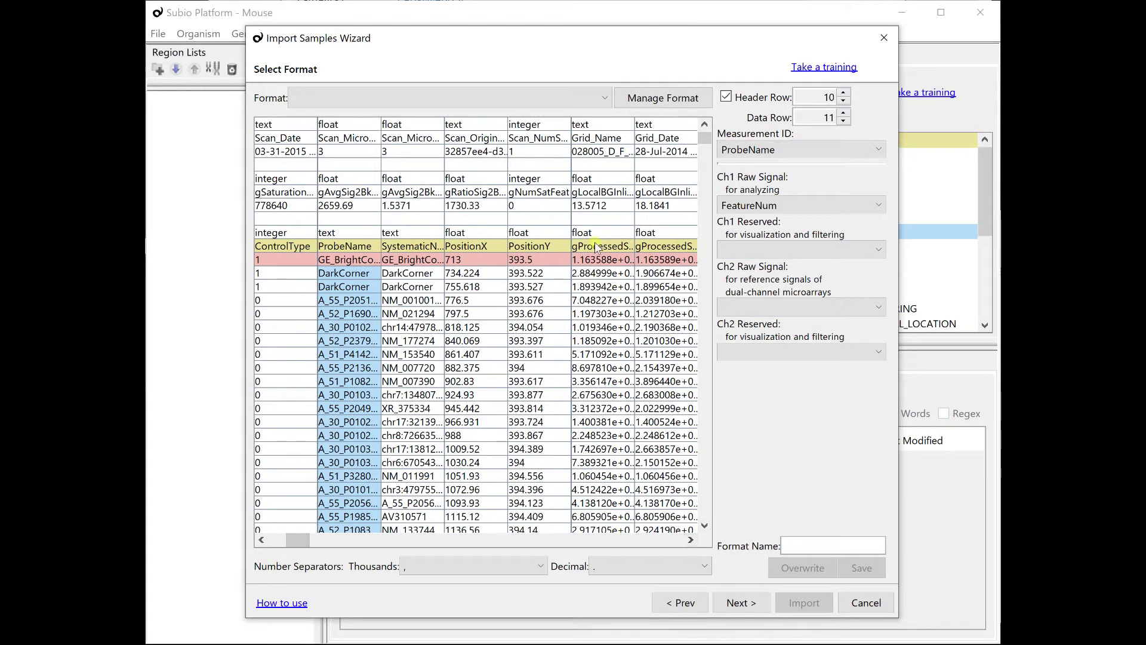
pyautogui.click(775, 206)
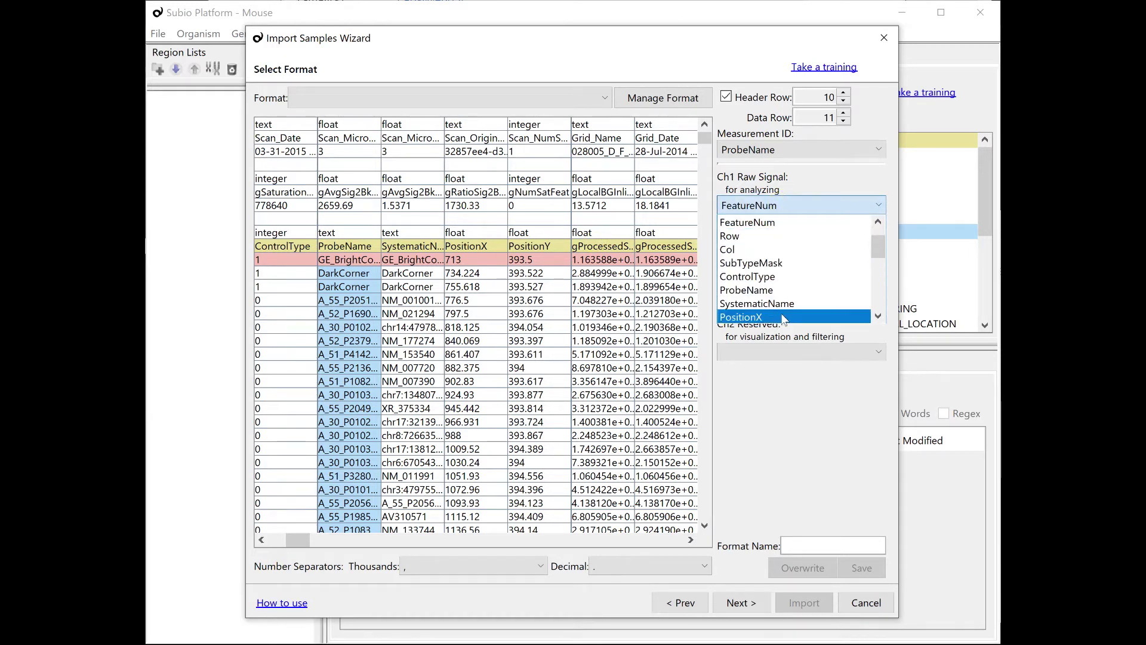
pyautogui.moveTo(883, 248); pyautogui.dragTo(879, 261)
pyautogui.click(821, 281)
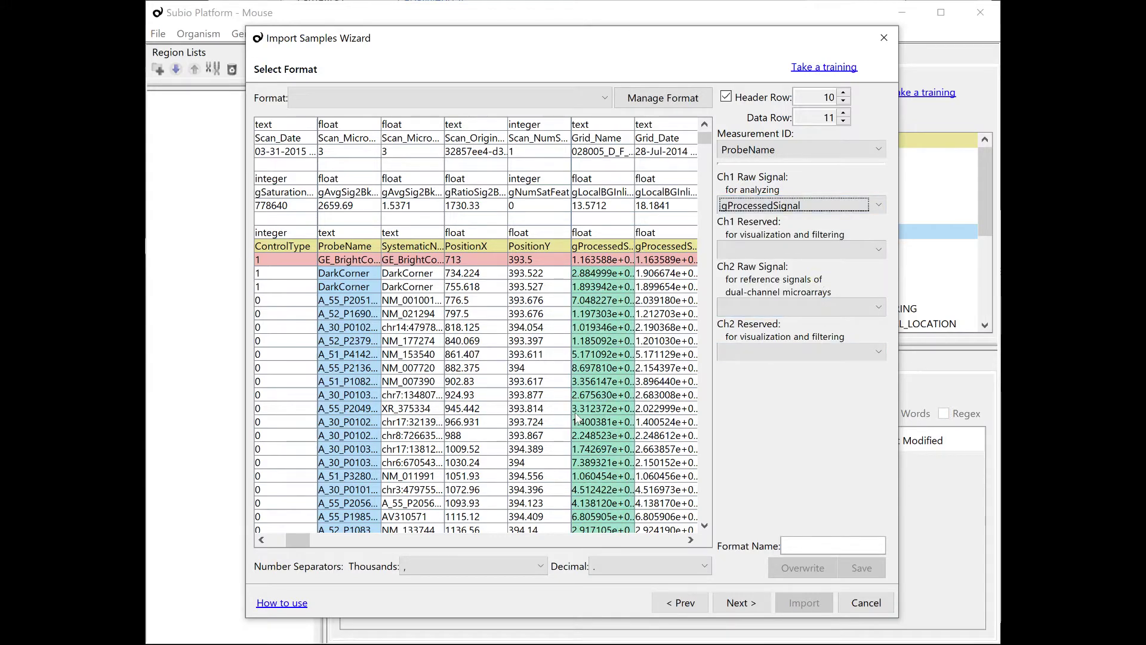
# Check the sample list, import the 14 samples, and save them with Finish.
pyautogui.click(743, 603)
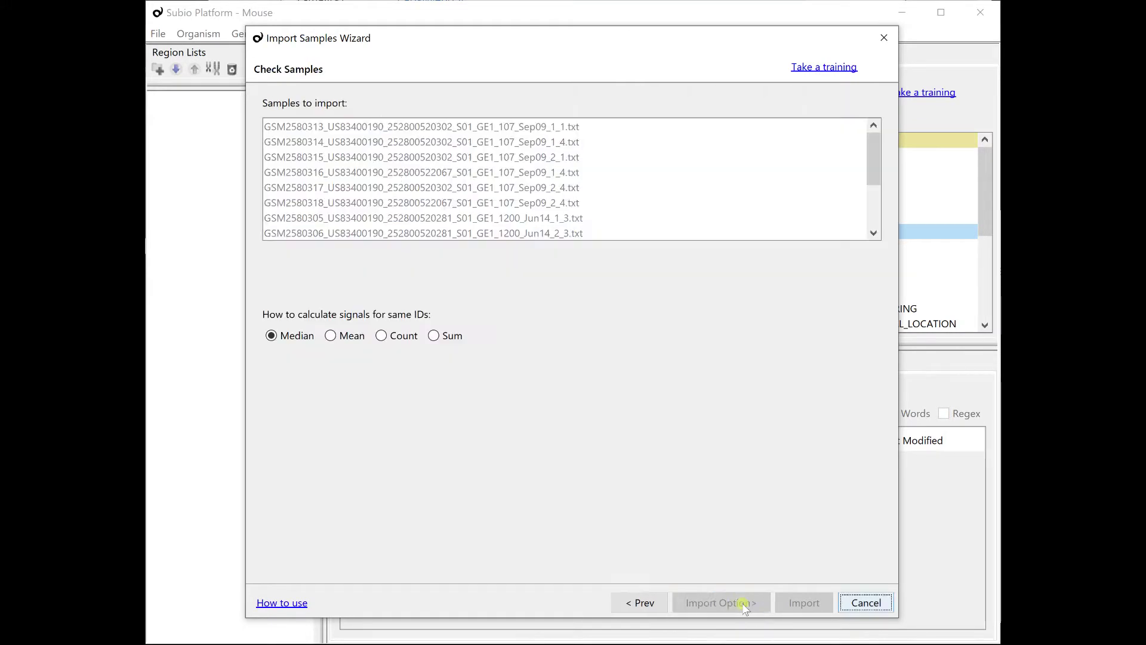
pyautogui.click(802, 606)
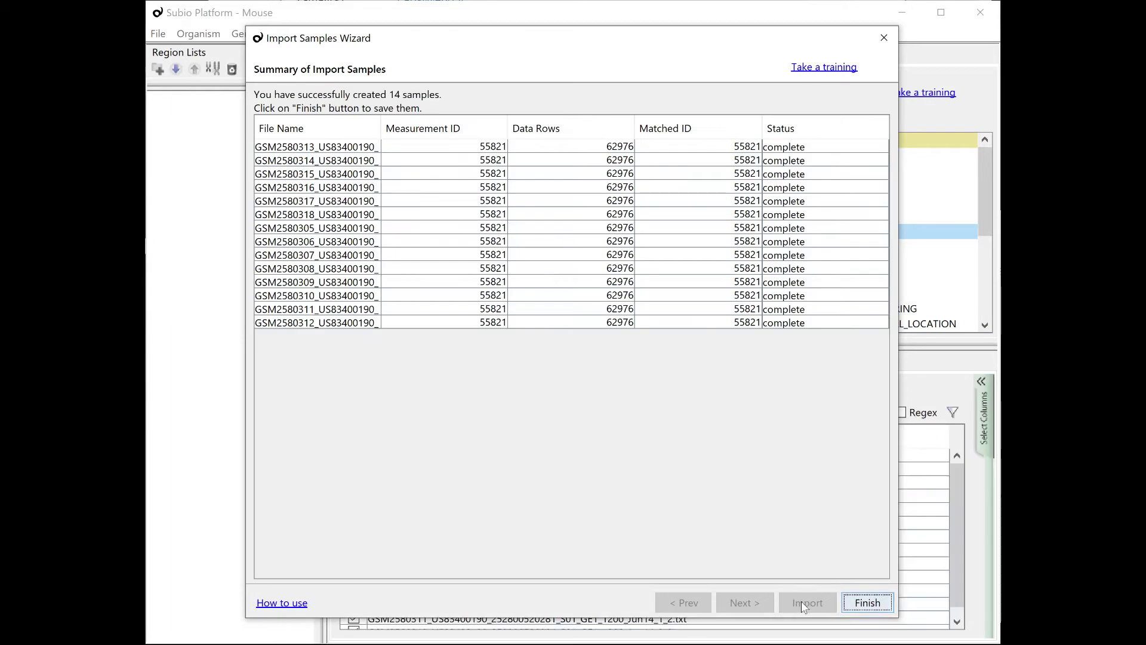
pyautogui.click(860, 603)
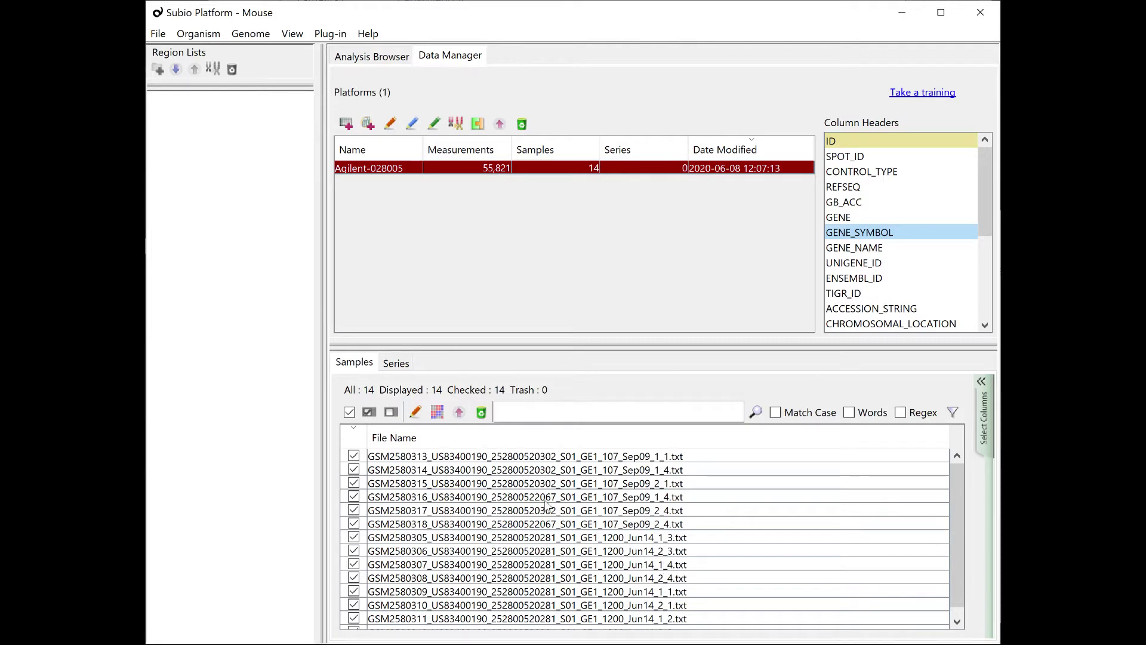
# Split each File Name at '_' and delete the extra split columns, keeping only the GSM accession.
pyautogui.click(416, 413)
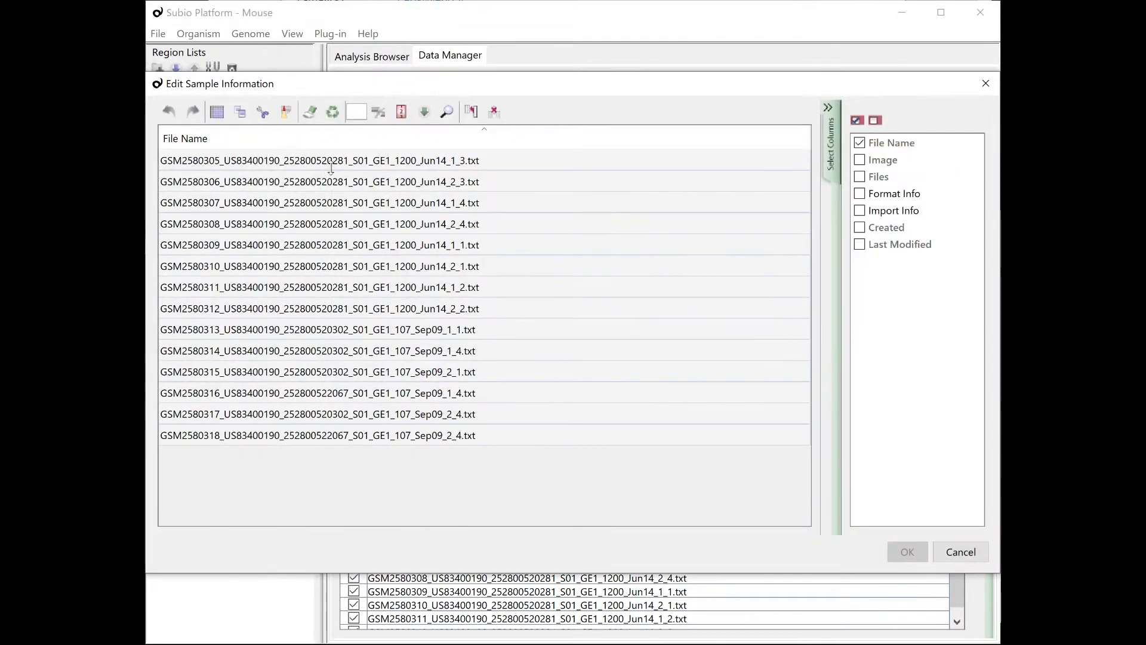
pyautogui.click(331, 165)
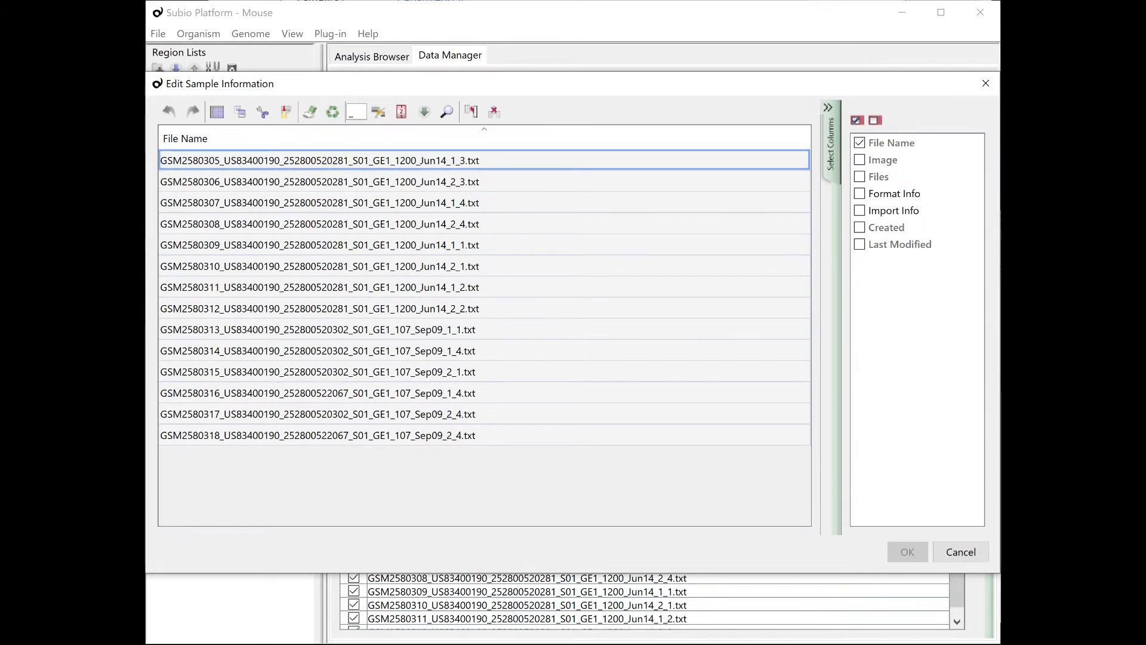
pyautogui.click(376, 112)
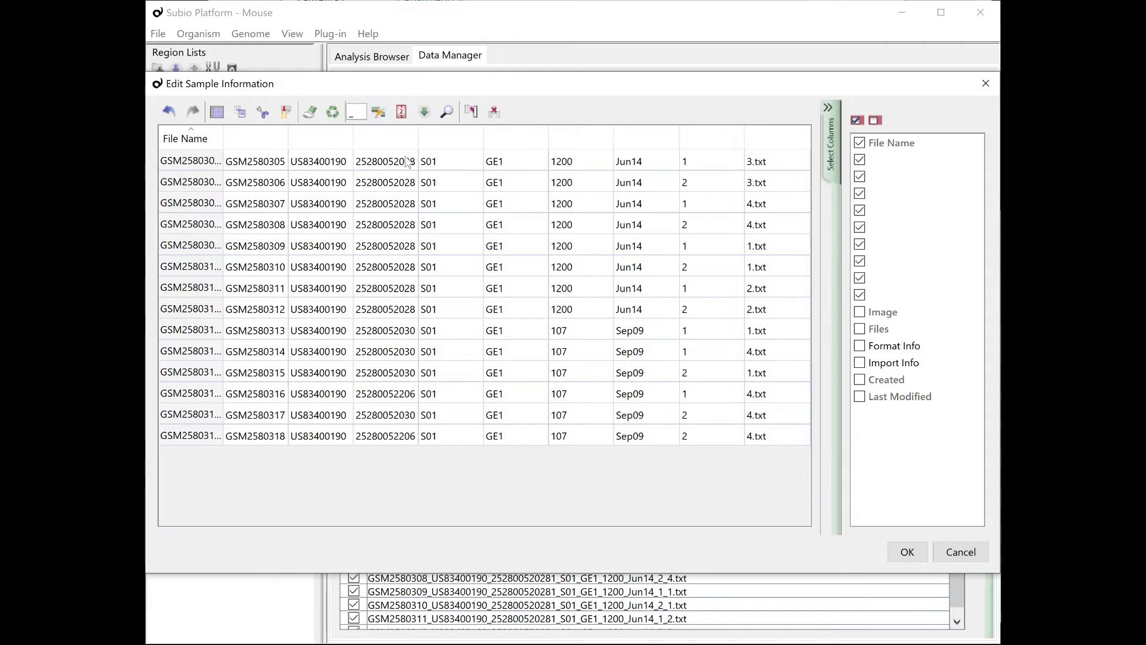
pyautogui.moveTo(324, 163); pyautogui.dragTo(753, 182)
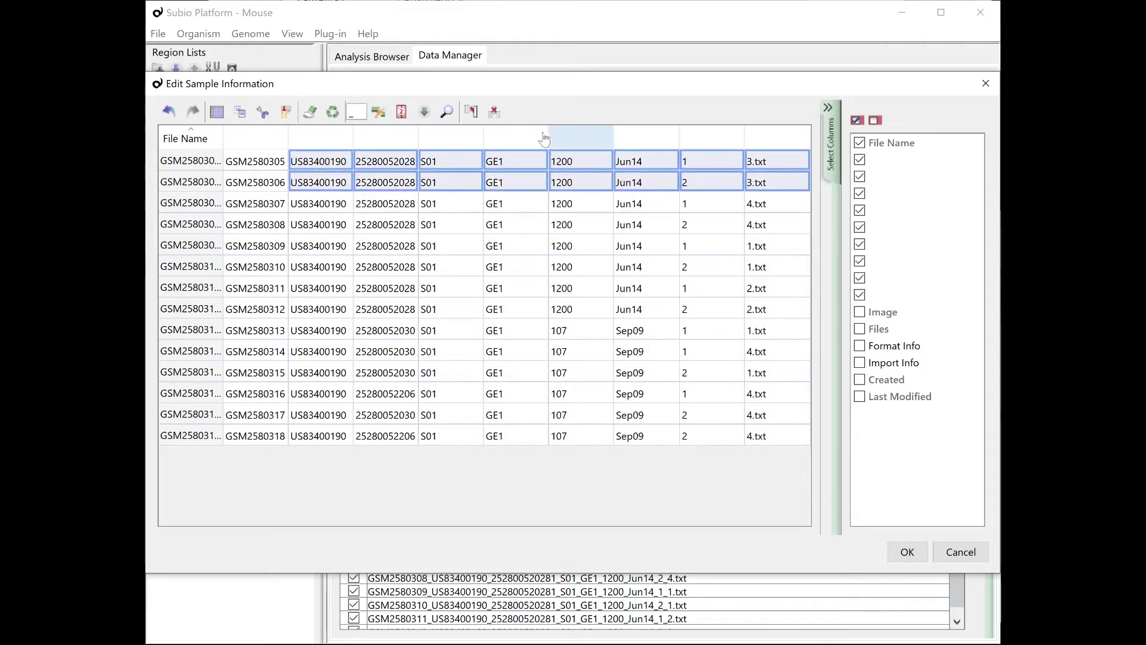
pyautogui.click(494, 113)
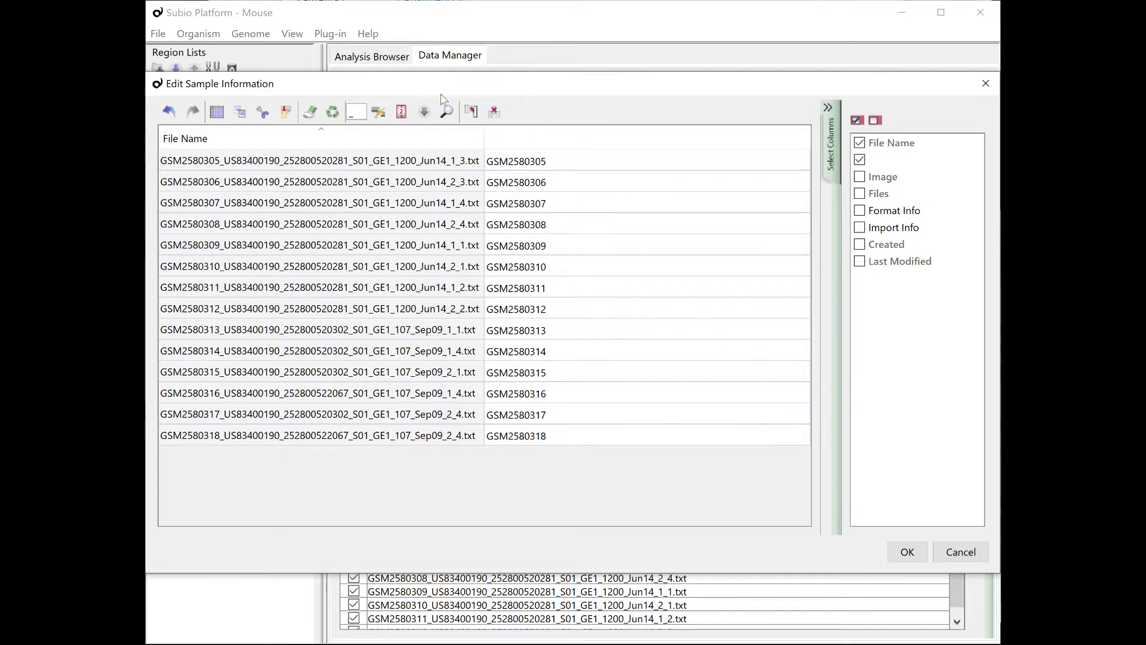
pyautogui.click(426, 119)
# Look up sample details in GSE97918_family.soft.gz and import all its columns, matched by GSM accession.
pyautogui.click(577, 234)
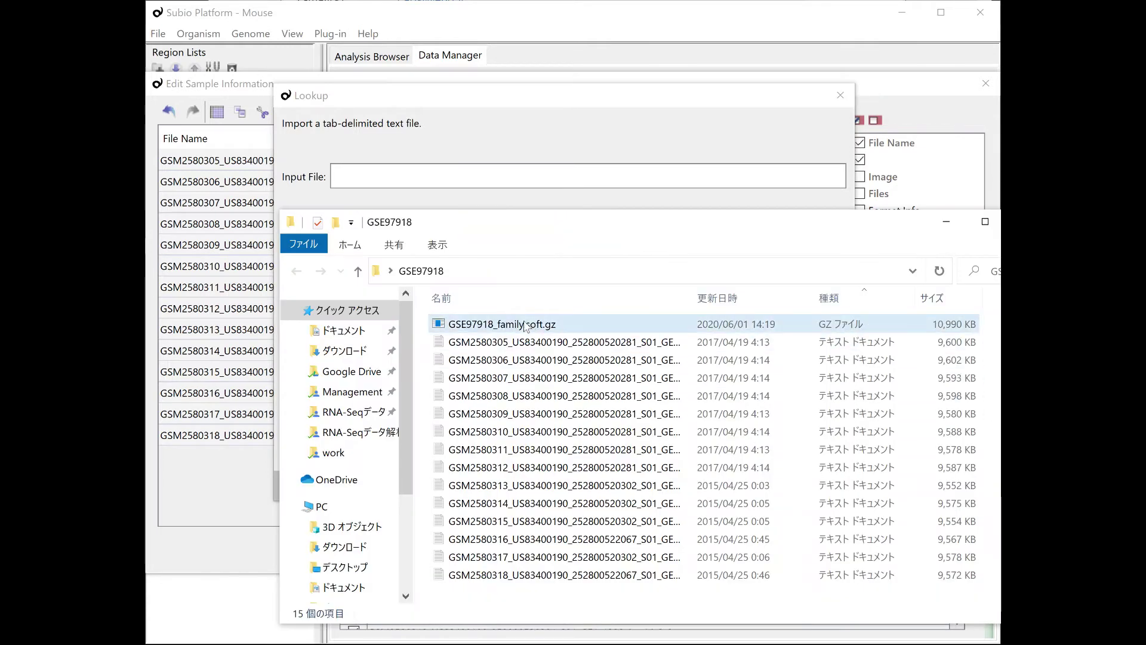
pyautogui.moveTo(525, 326); pyautogui.dragTo(491, 176)
pyautogui.click(507, 149)
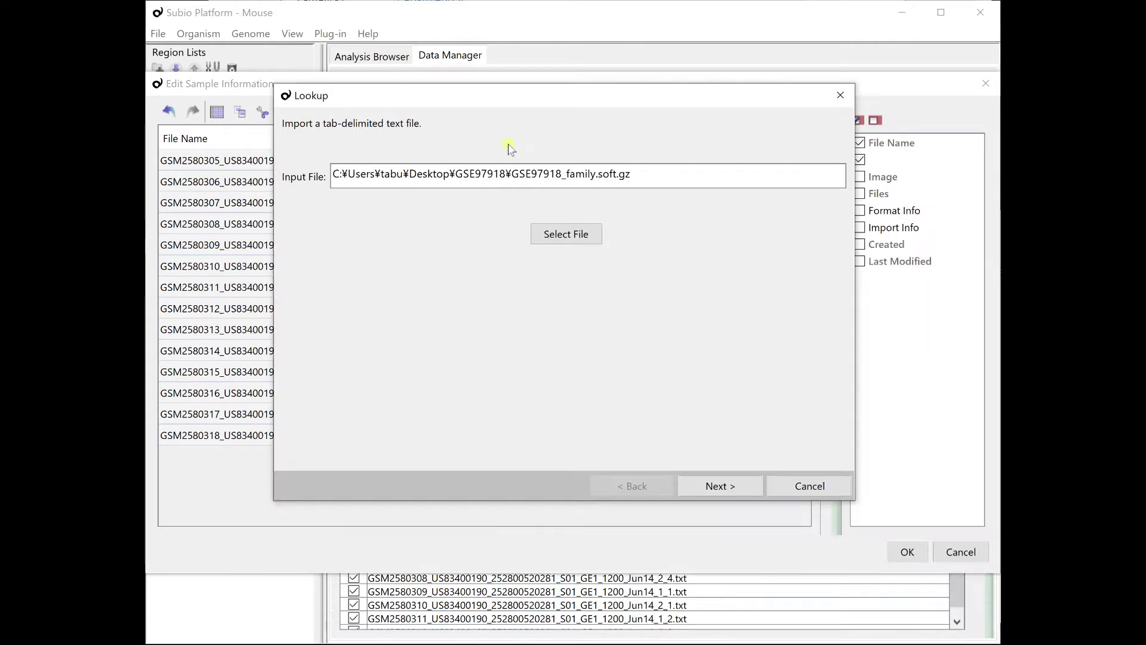
pyautogui.click(716, 481)
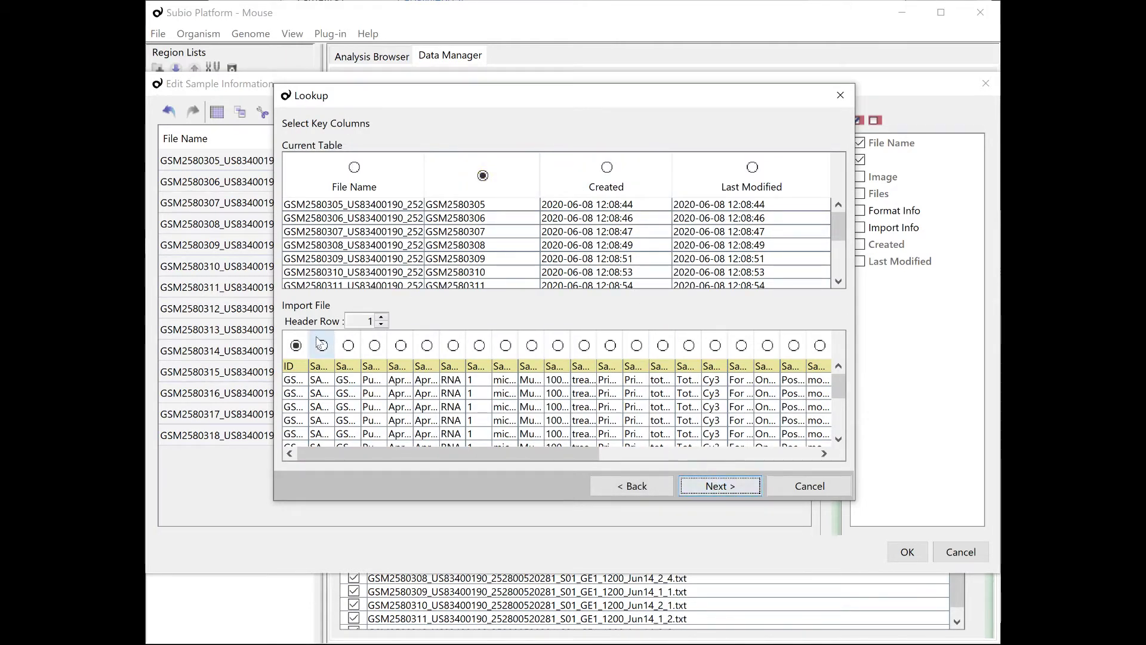
pyautogui.moveTo(309, 347); pyautogui.dragTo(384, 347)
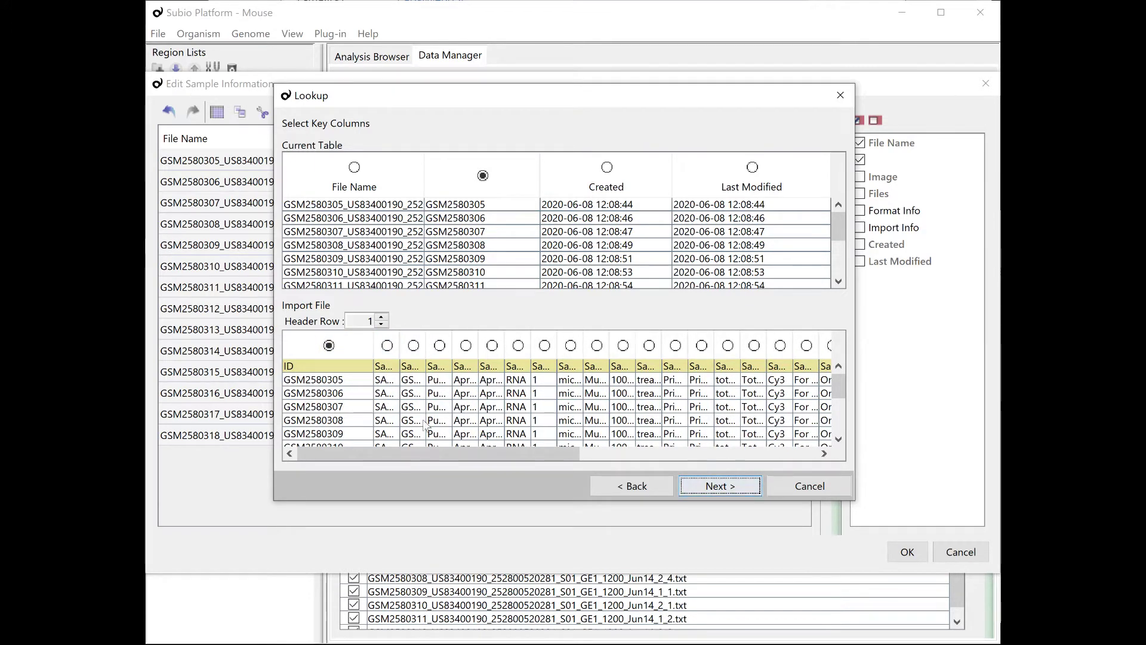
pyautogui.click(716, 486)
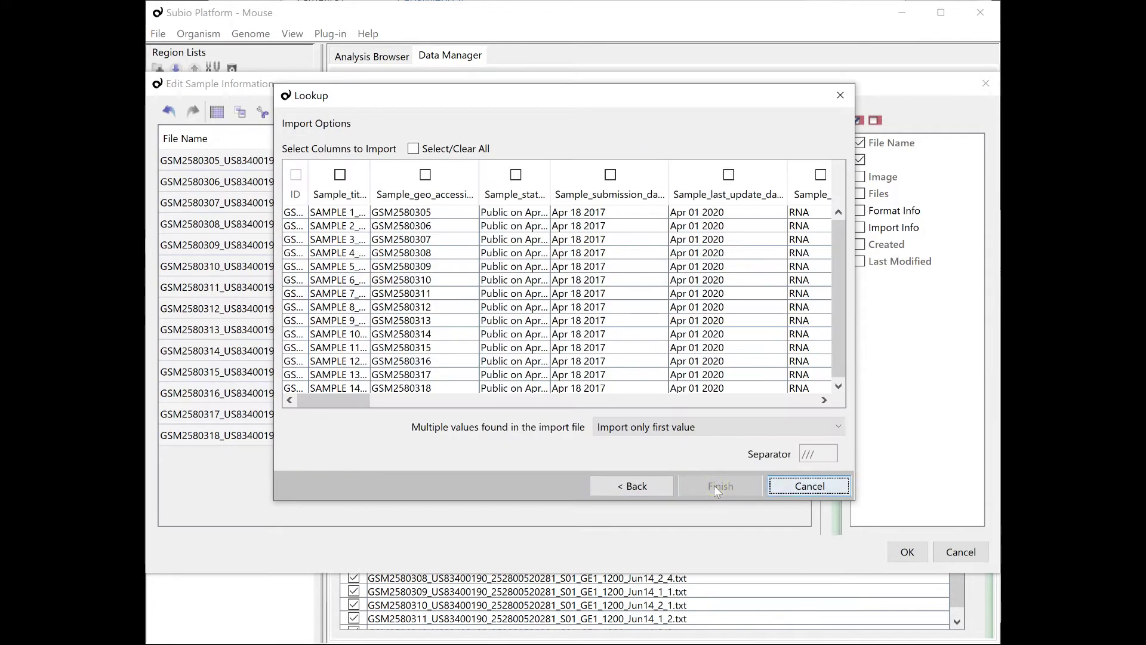
pyautogui.click(413, 149)
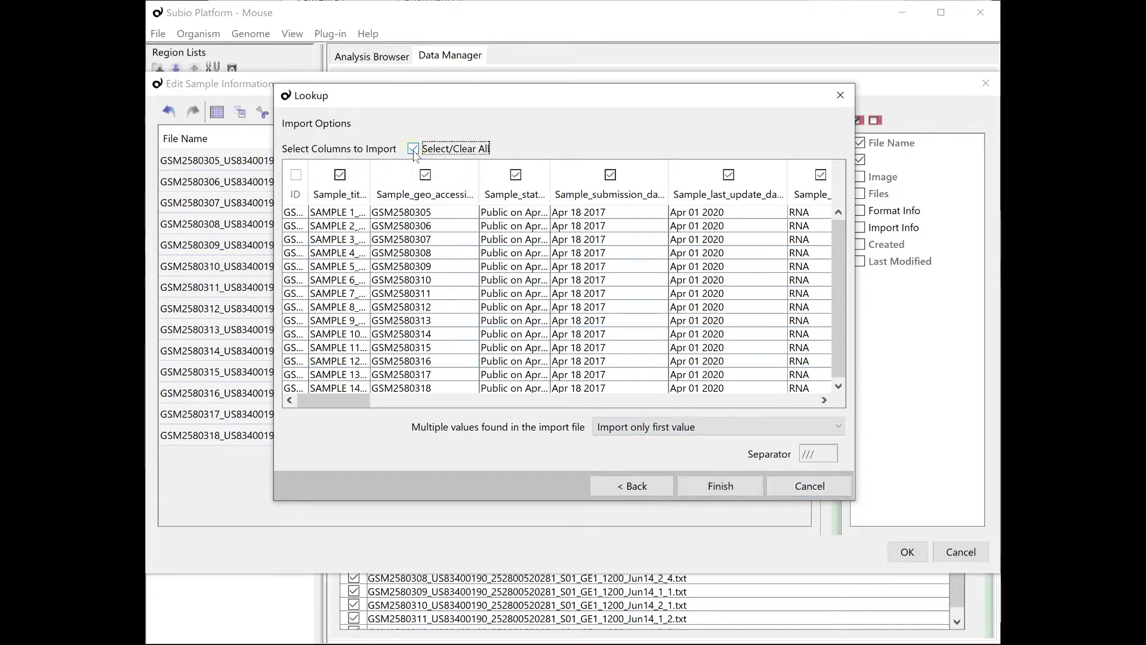
pyautogui.click(718, 487)
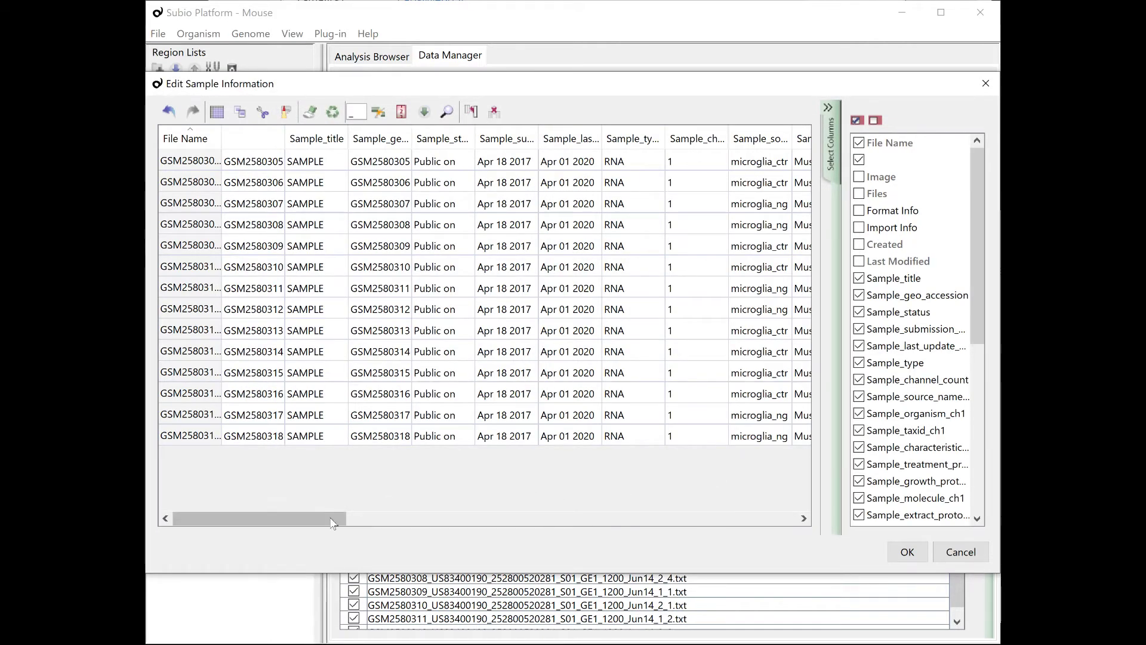
# Delete the unnamed second accession column and confirm the sample information with OK.
pyautogui.moveTo(343, 518); pyautogui.dragTo(863, 558)
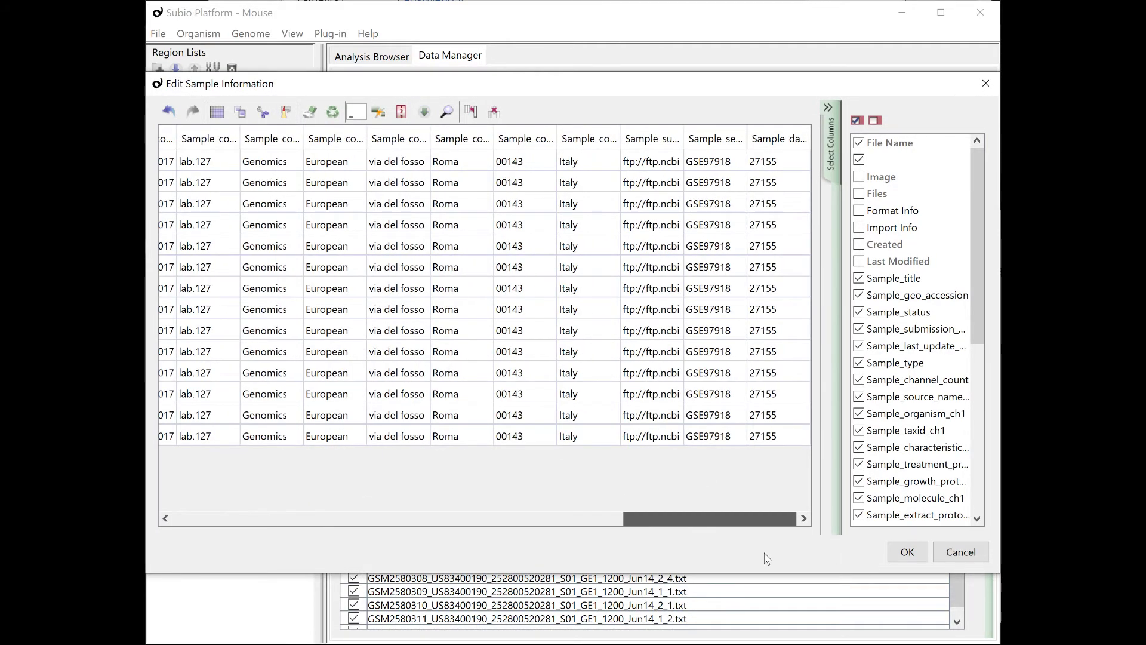
pyautogui.moveTo(743, 518); pyautogui.dragTo(167, 531)
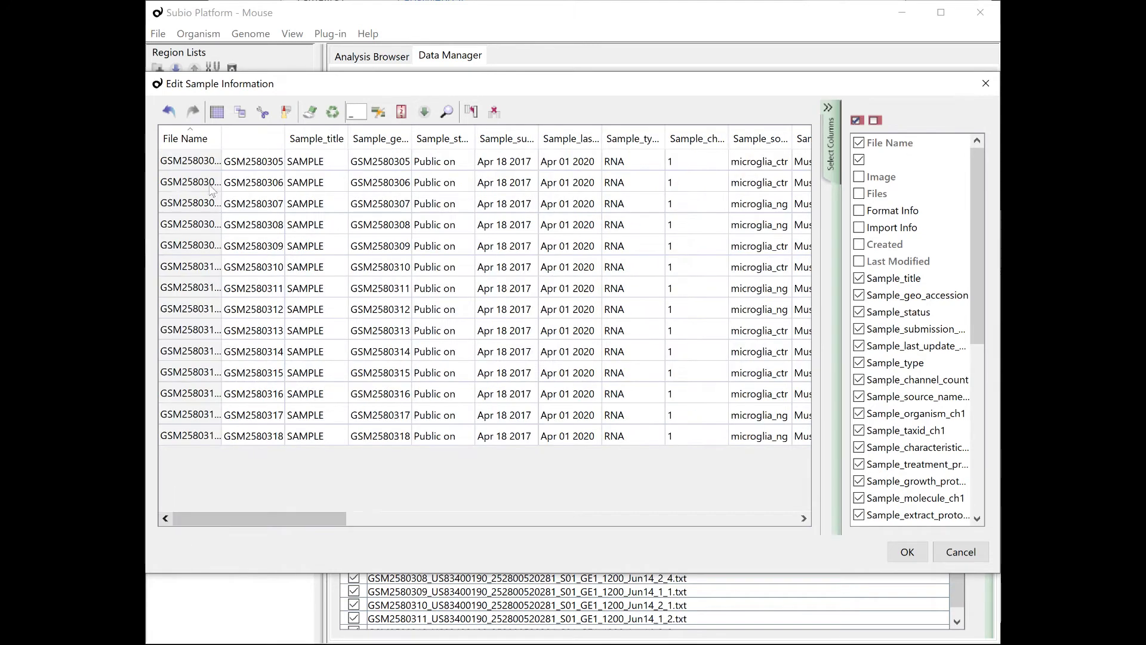
pyautogui.click(256, 161)
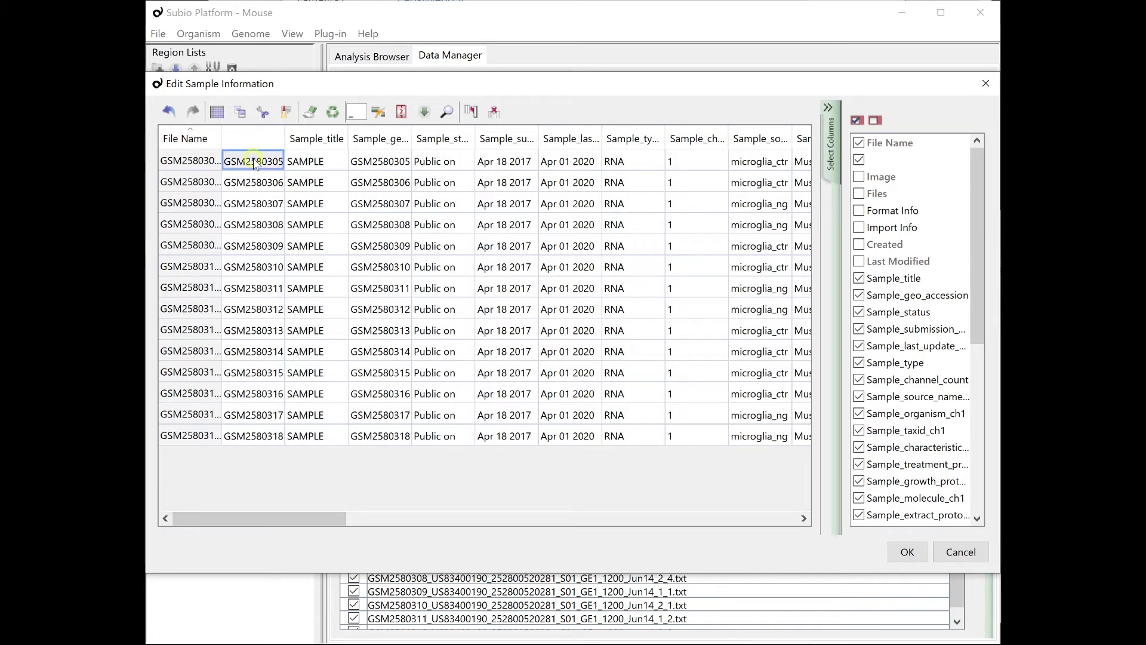
pyautogui.click(494, 112)
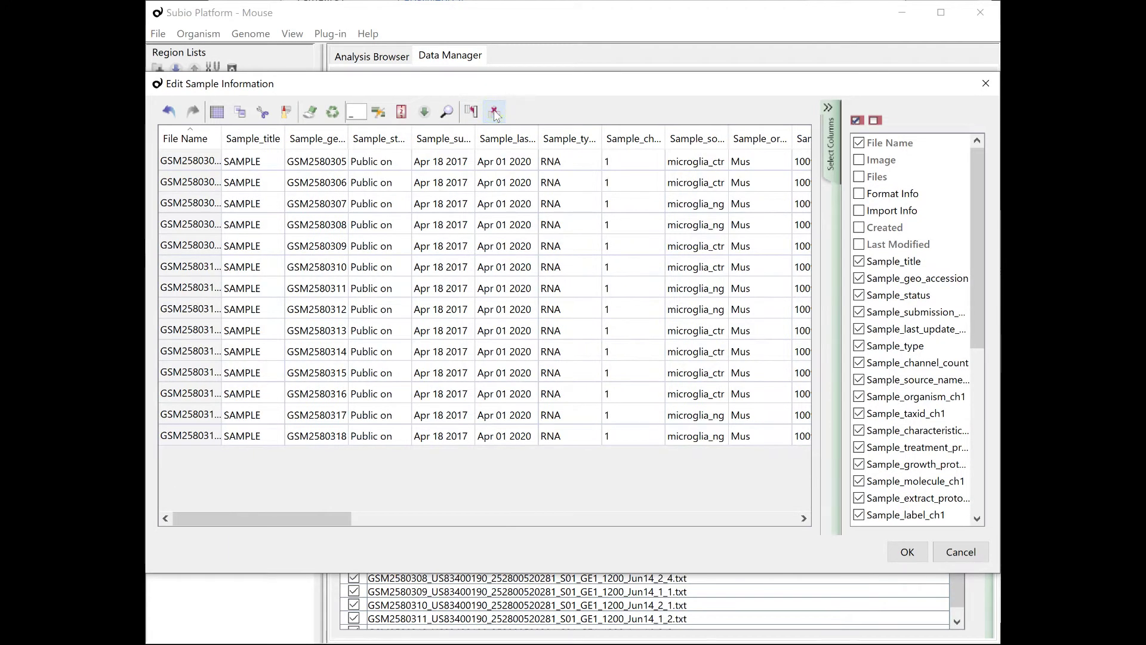
pyautogui.click(902, 552)
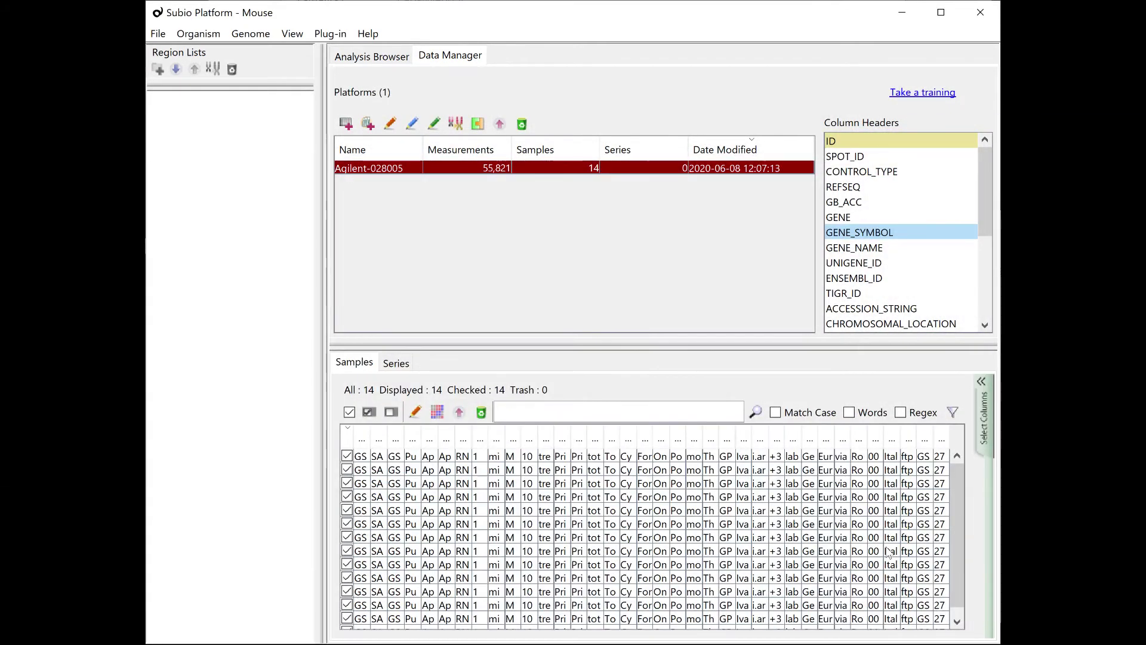
# Hide the Sample_geo_accession through Sample_data_row_count columns, then show Sample_series_id instead.
pyautogui.click(990, 430)
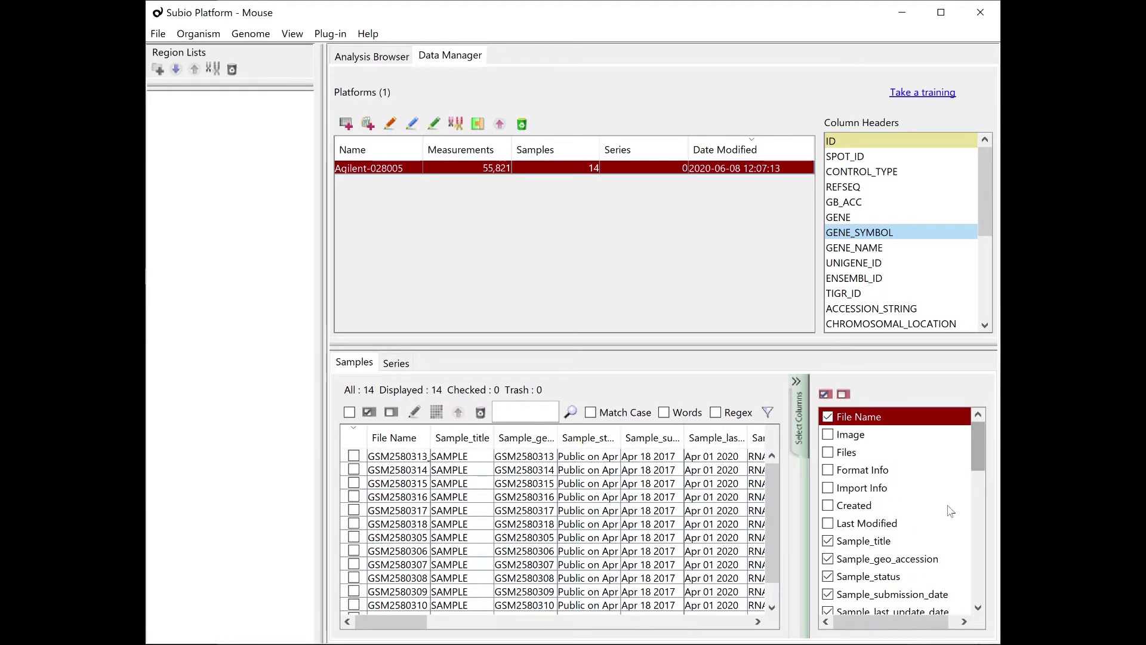
pyautogui.click(884, 558)
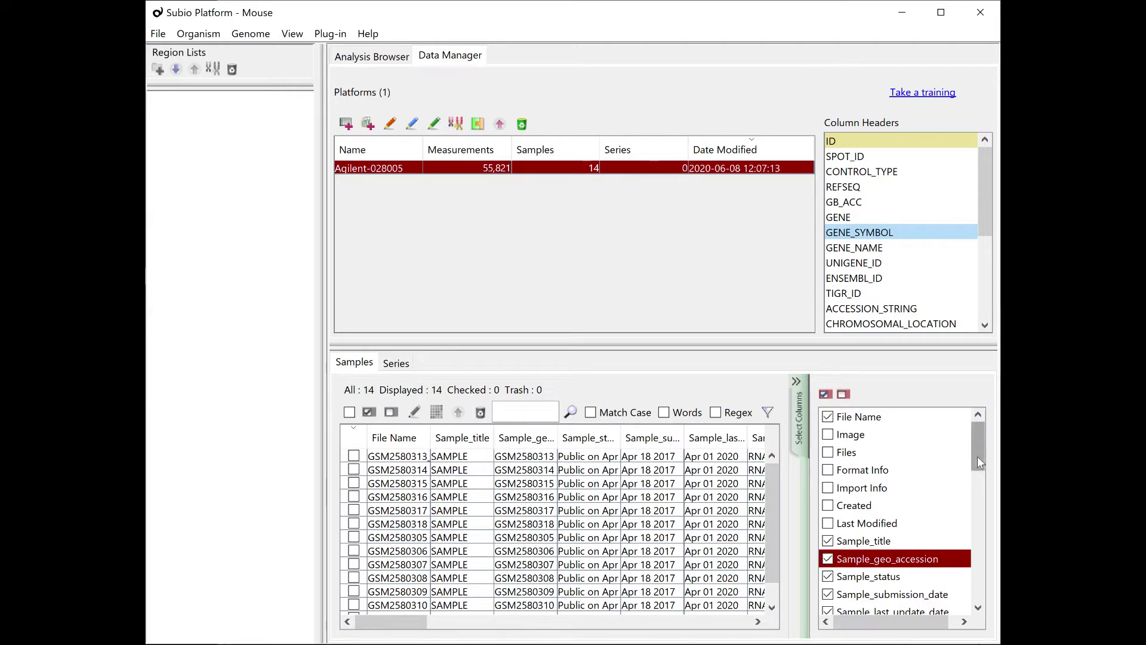
pyautogui.moveTo(979, 463); pyautogui.dragTo(979, 591)
pyautogui.keyDown('shift'); pyautogui.click(891, 604); pyautogui.keyUp('shift')
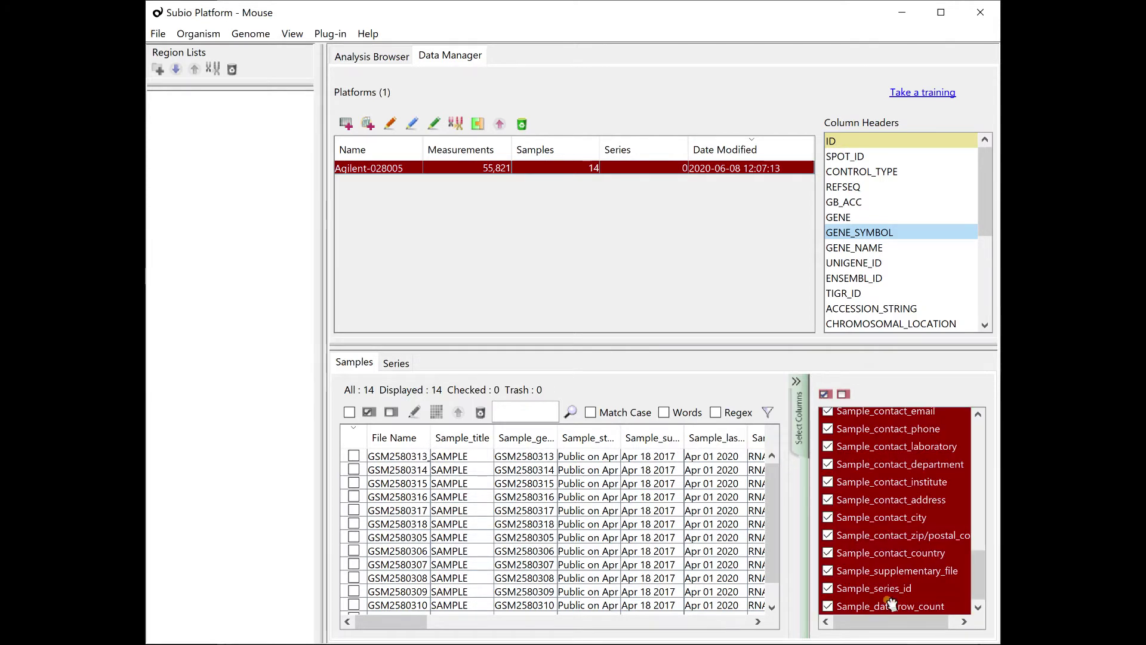
pyautogui.click(844, 394)
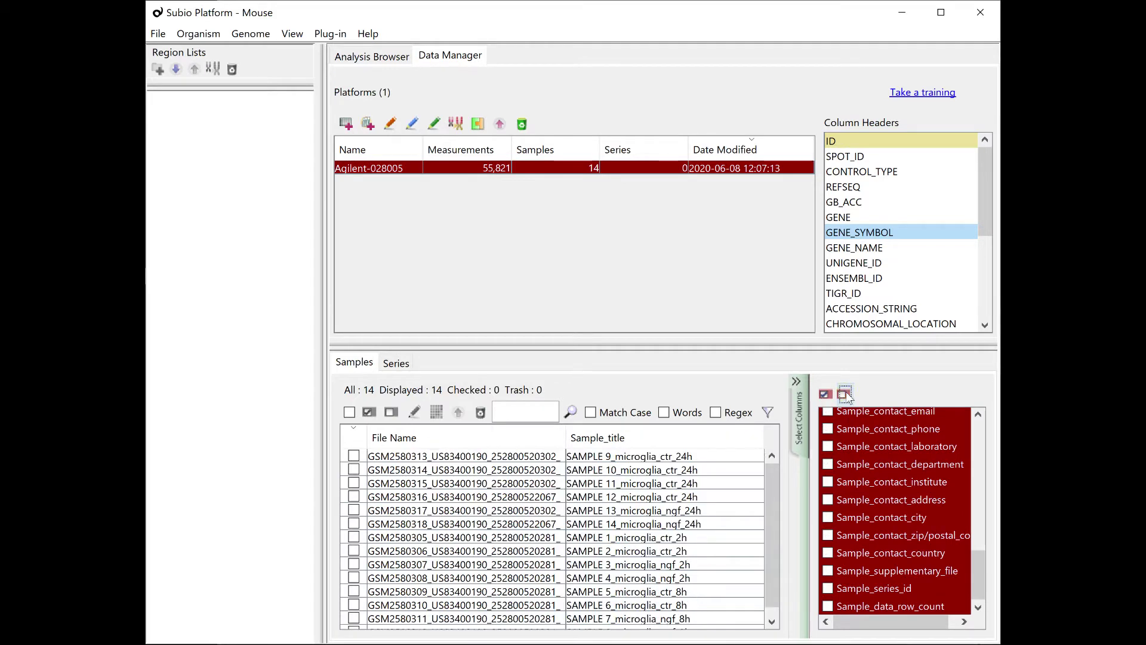
pyautogui.click(828, 588)
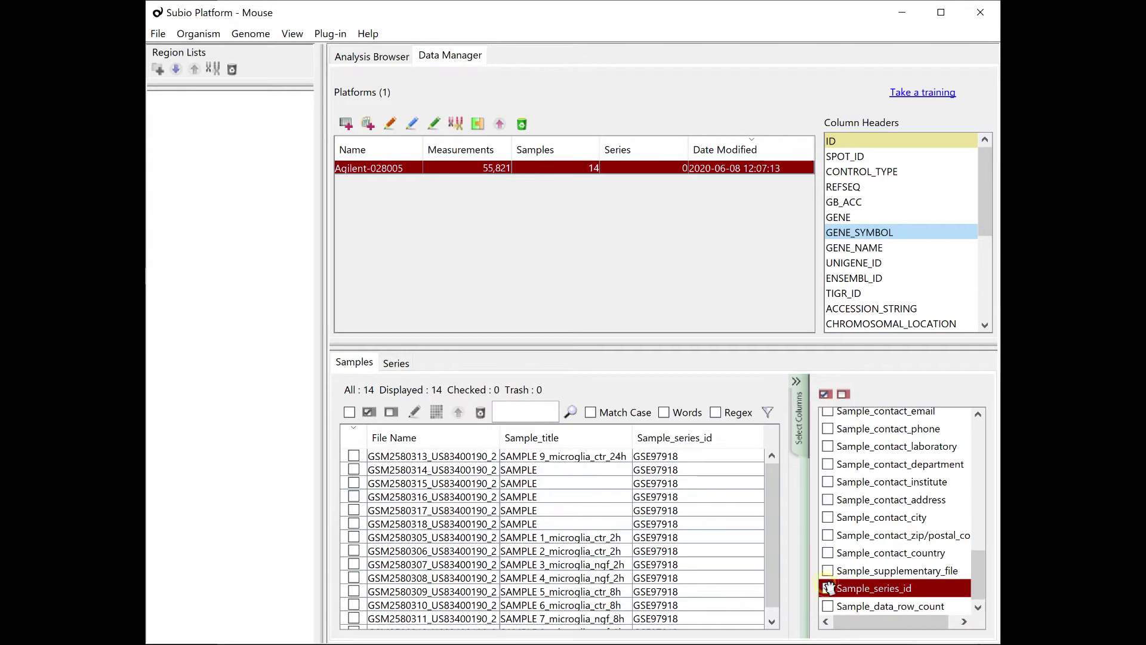
pyautogui.click(800, 452)
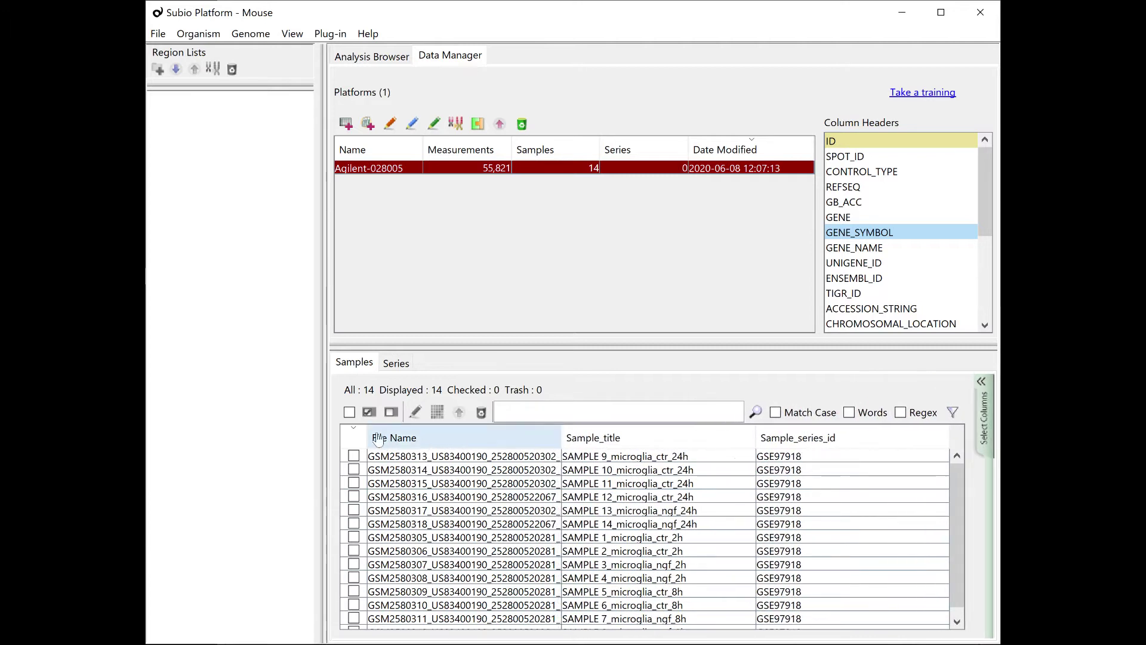
# Build series GSE97918 from all 14 checked samples with Expression Microarray normalization, then edit its parameters.
pyautogui.click(349, 412)
pyautogui.click(437, 413)
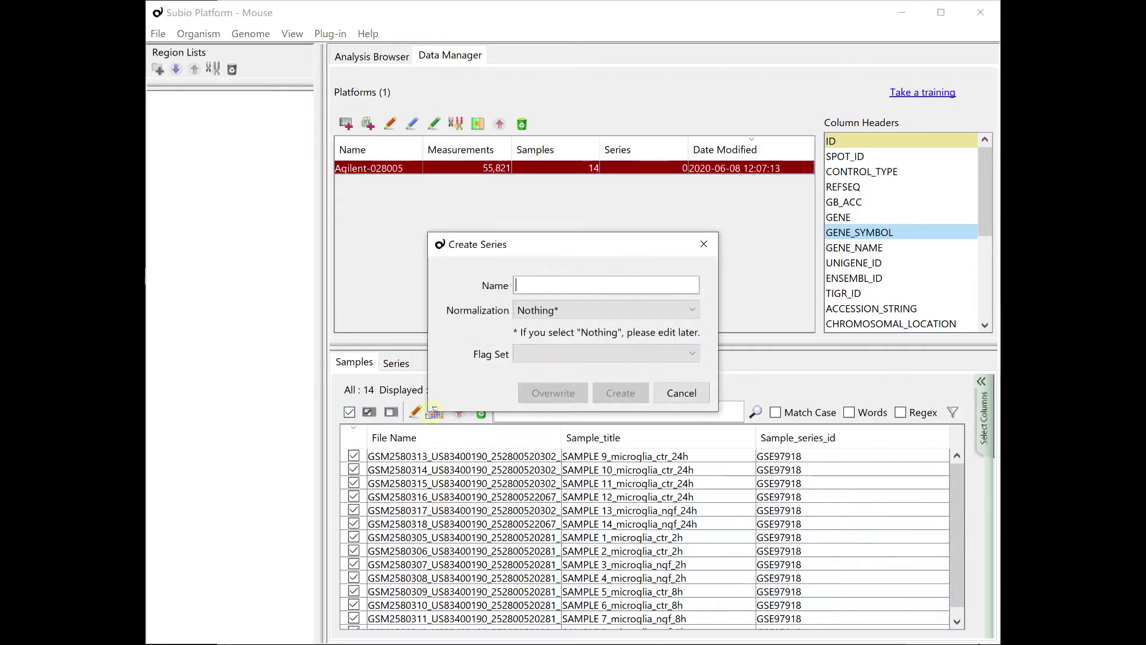
pyautogui.write('GSE')
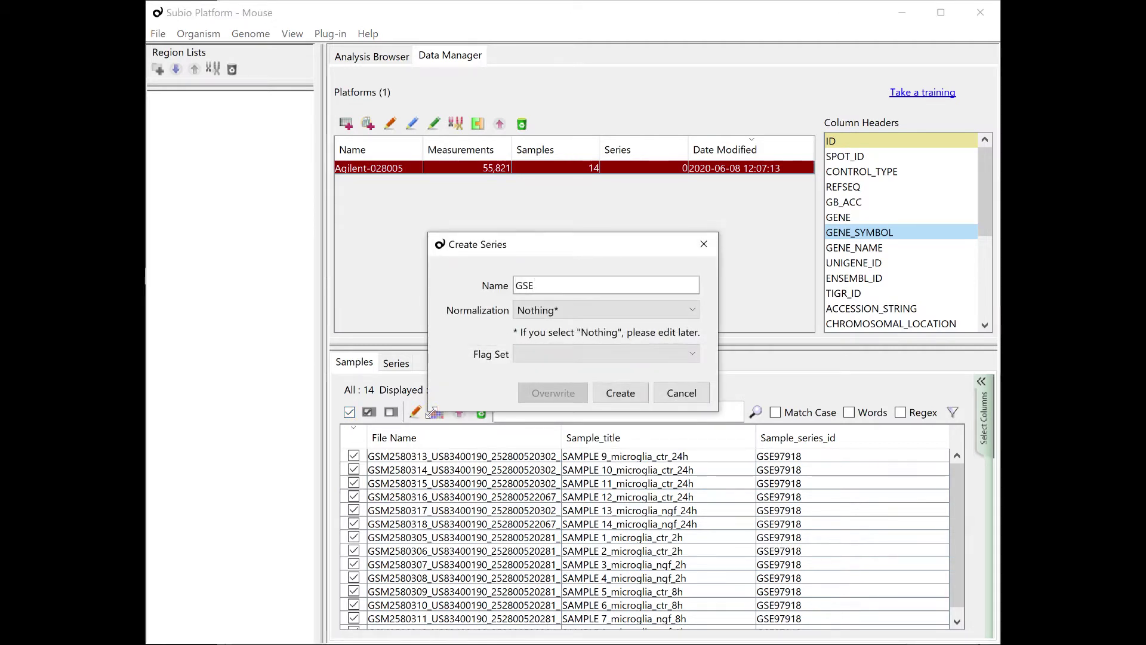
pyautogui.write('97918')
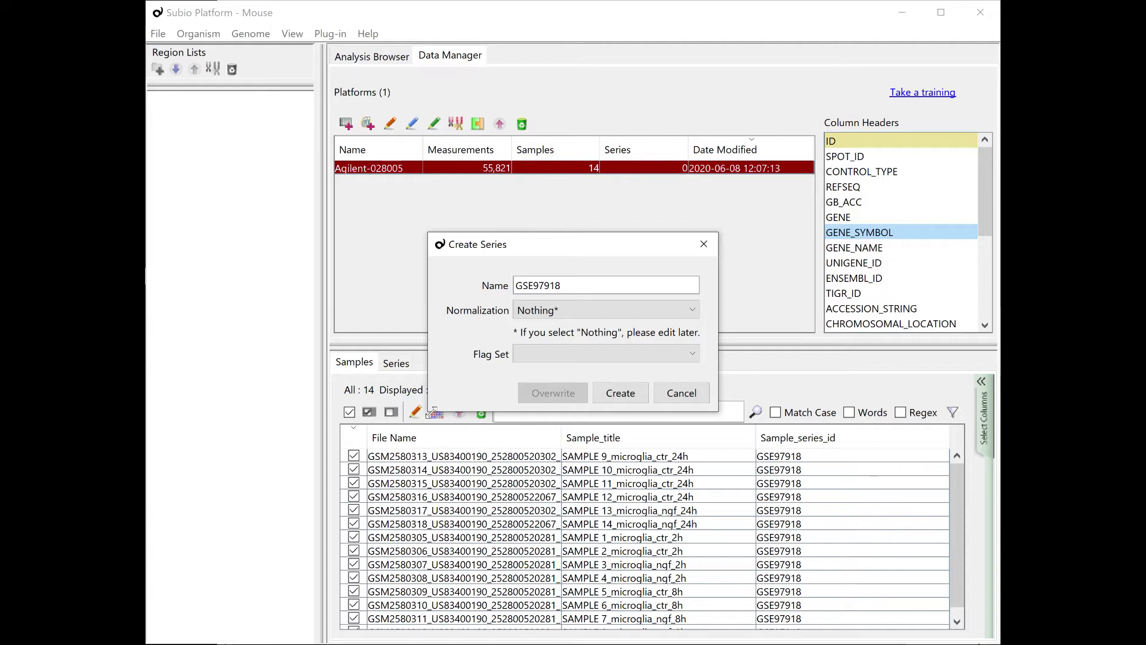
pyautogui.click(561, 315)
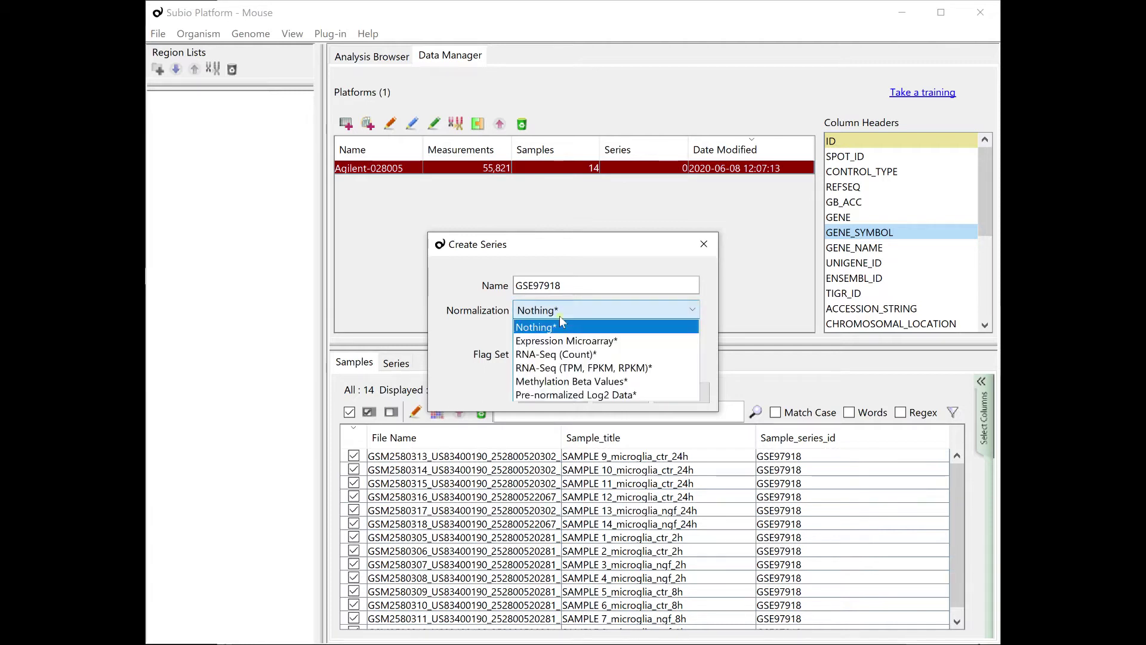
pyautogui.click(585, 340)
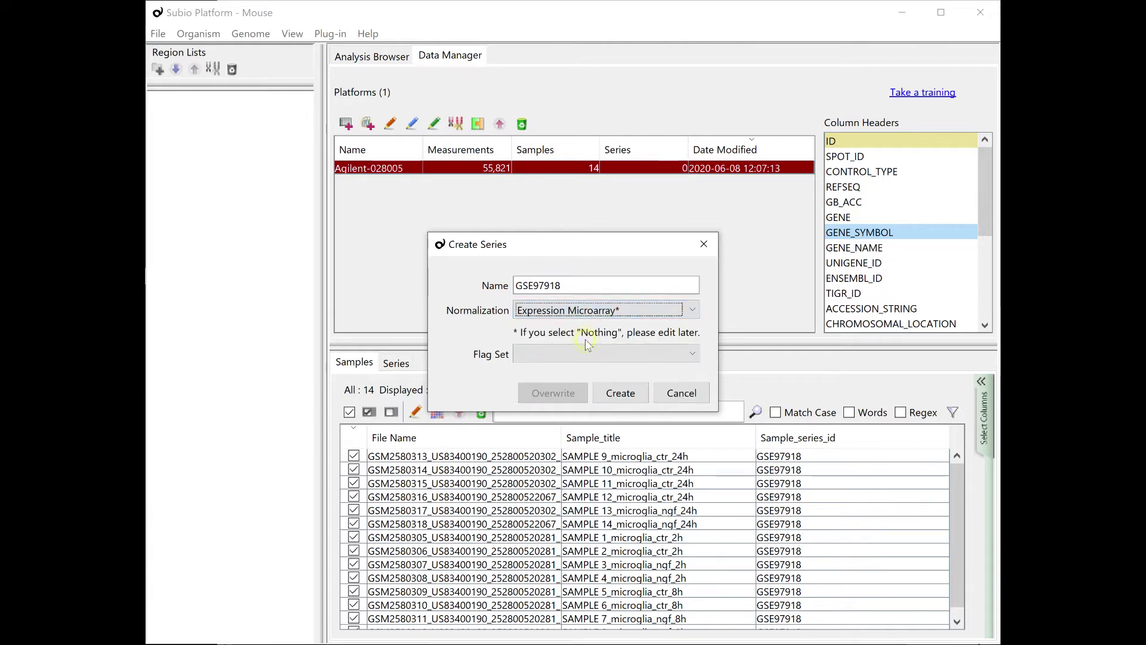
pyautogui.click(620, 394)
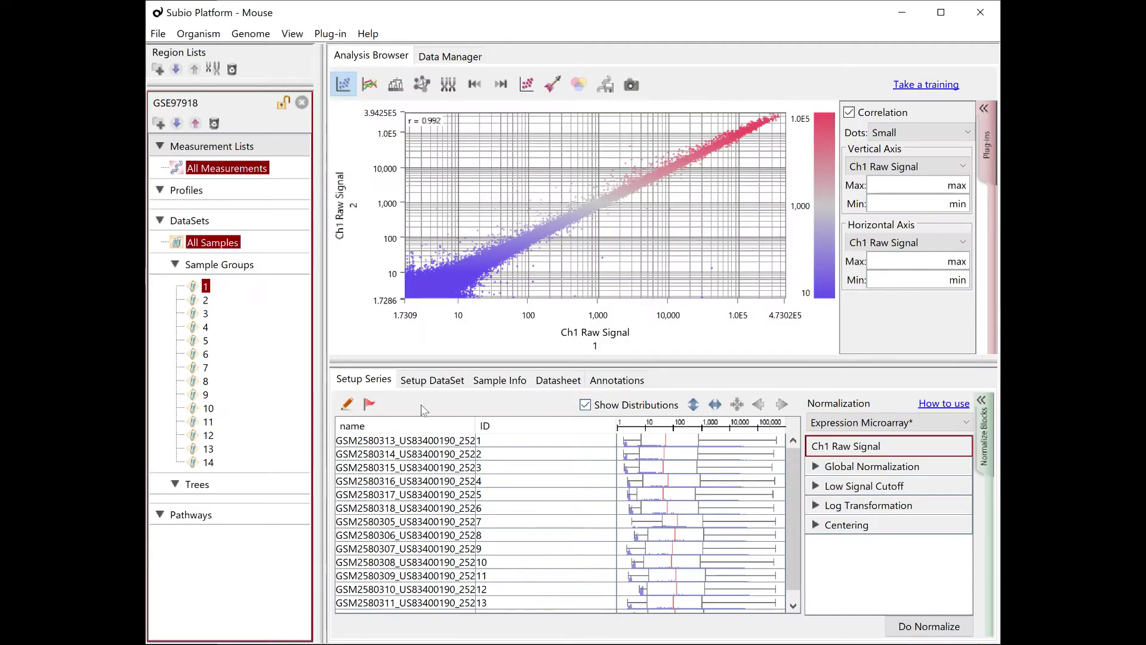
pyautogui.click(347, 405)
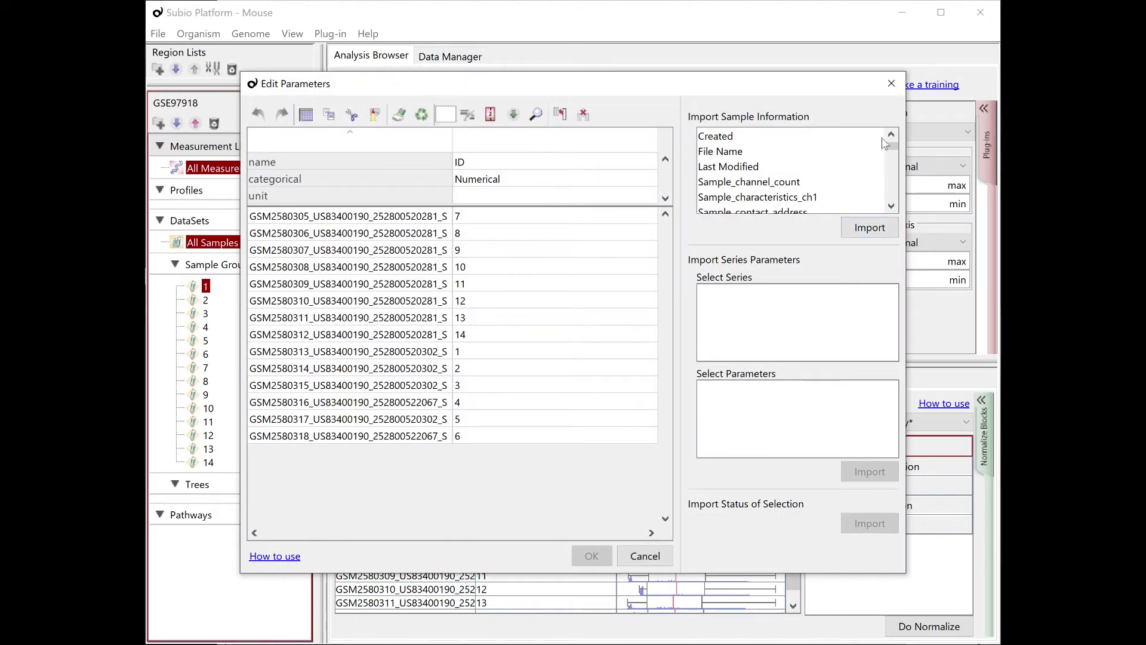
# Import Sample_title as a new parameter column and widen it to show full titles.
pyautogui.moveTo(891, 149); pyautogui.dragTo(888, 216)
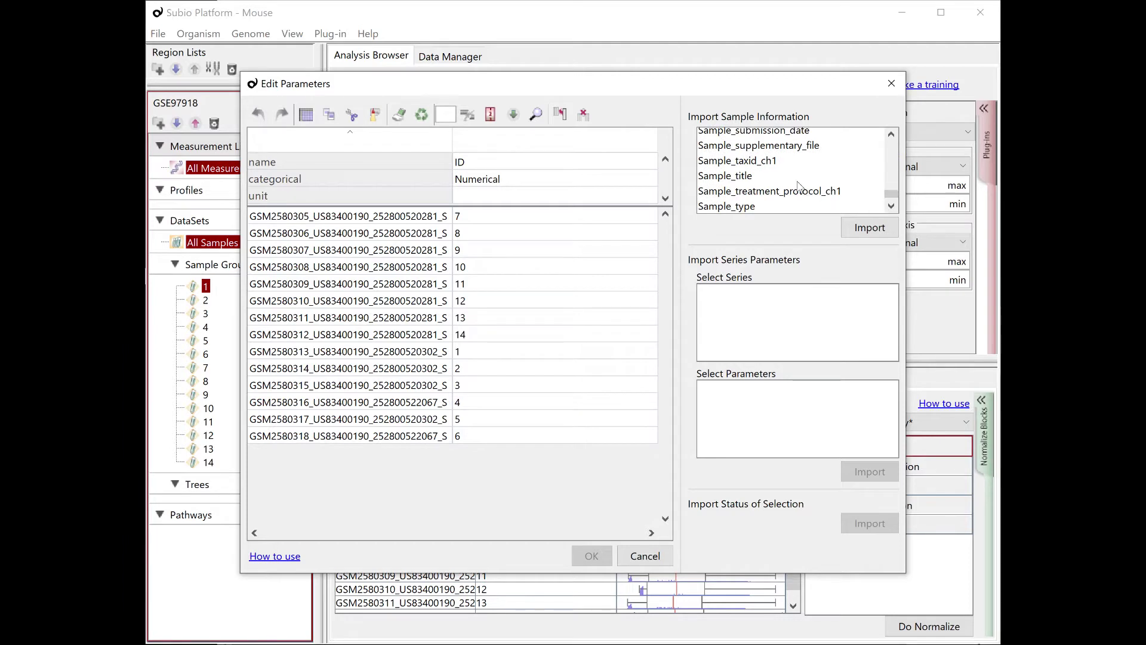
pyautogui.click(764, 175)
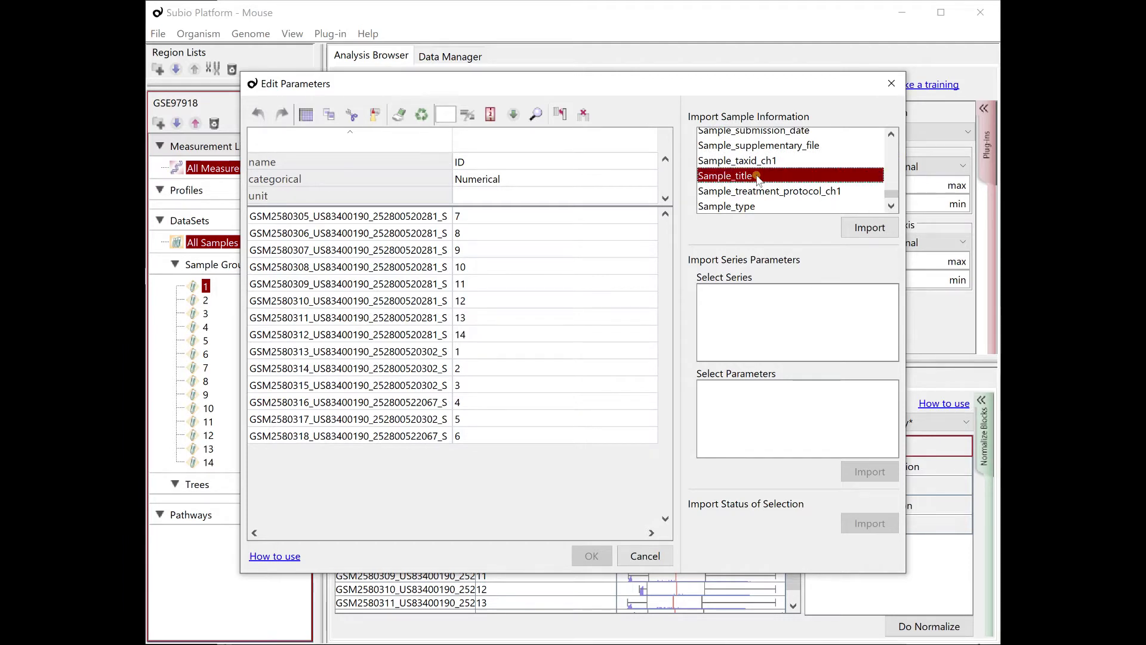
pyautogui.click(861, 229)
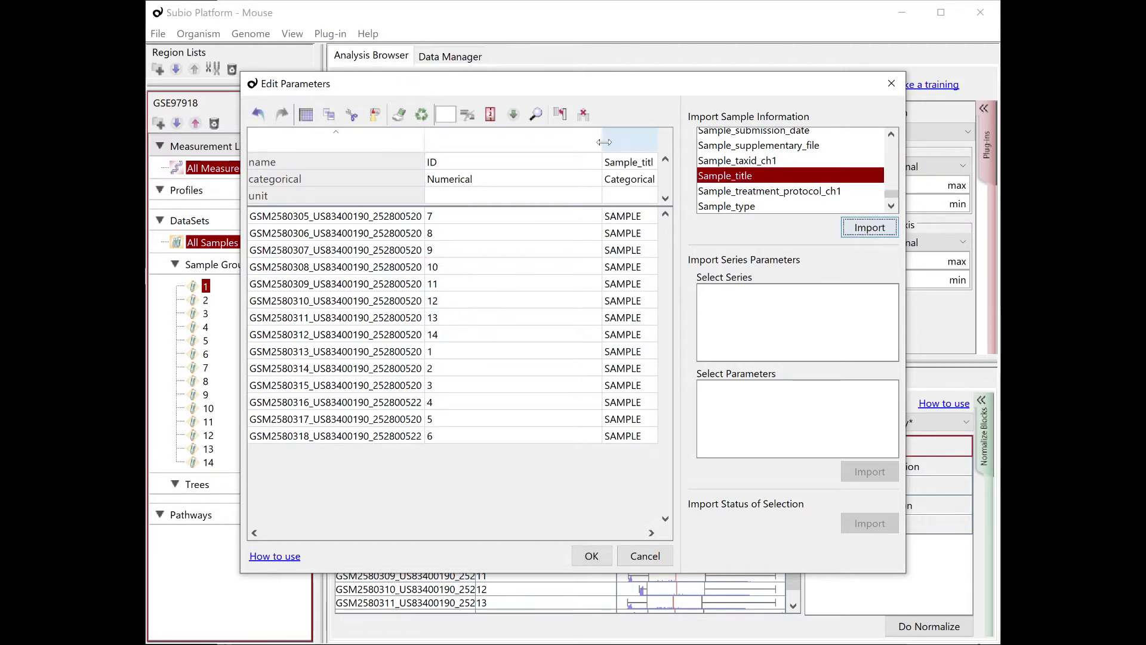
pyautogui.moveTo(602, 142); pyautogui.dragTo(458, 142)
# Split the sample titles into separate columns and delete the constant SAMPLE column.
pyautogui.click(500, 219)
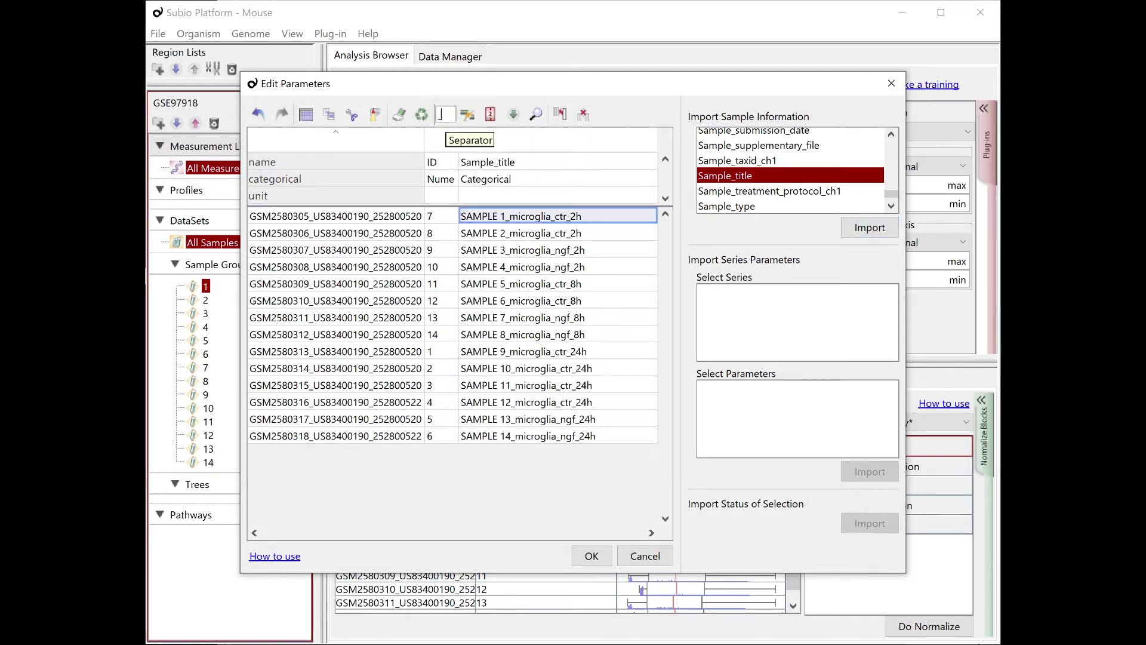
pyautogui.click(471, 117)
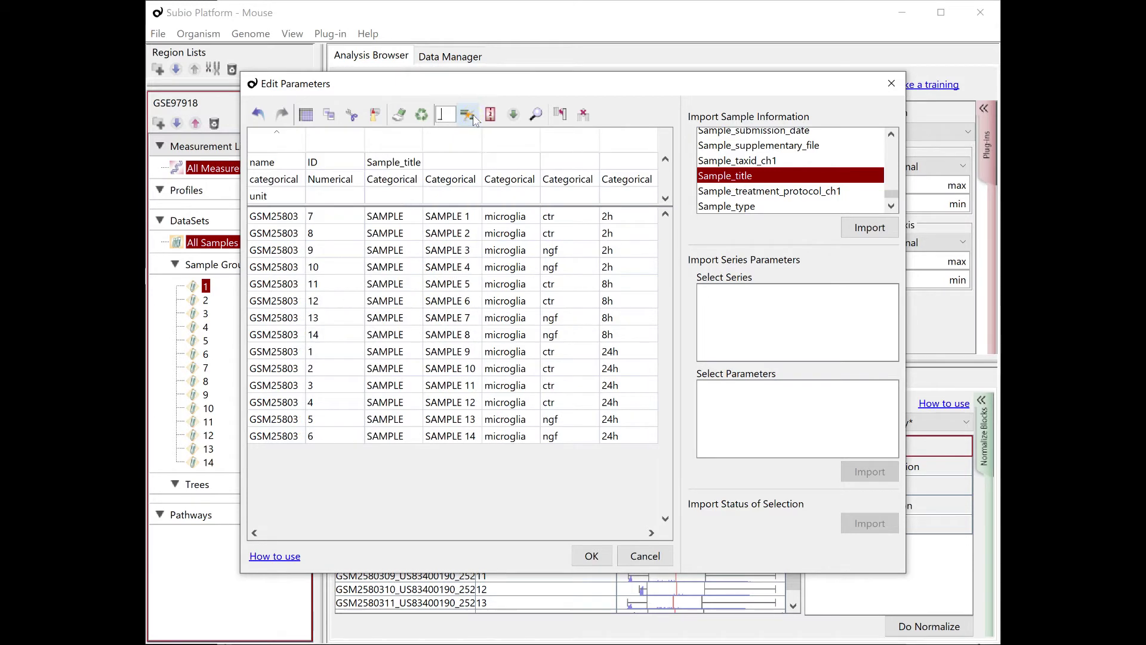
pyautogui.click(401, 219)
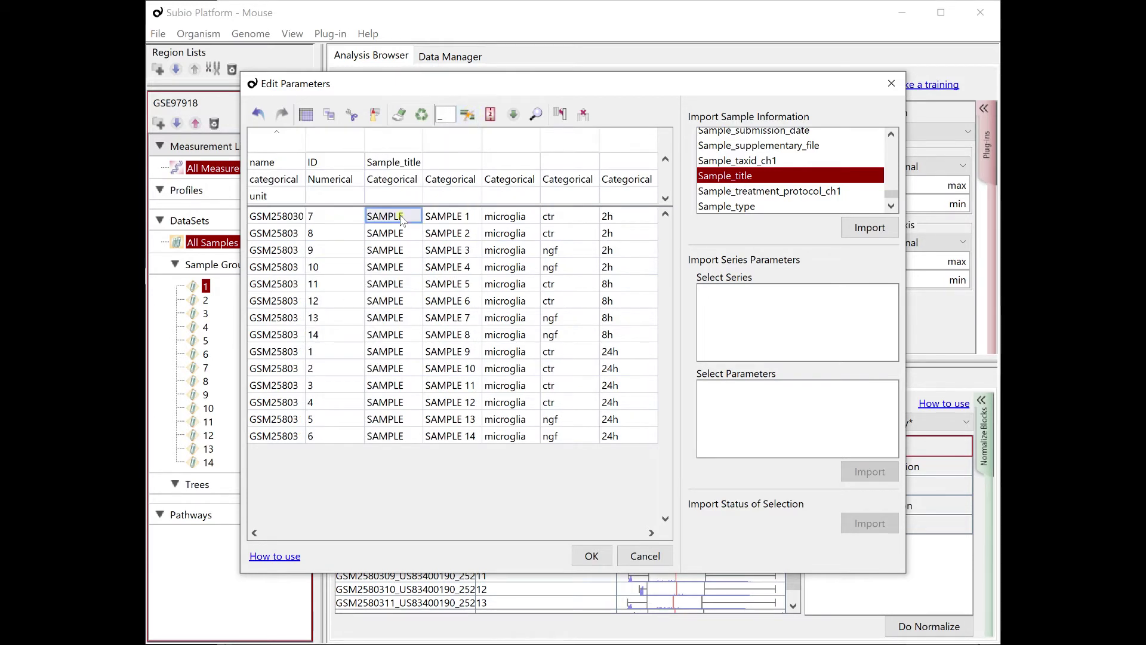
pyautogui.click(584, 114)
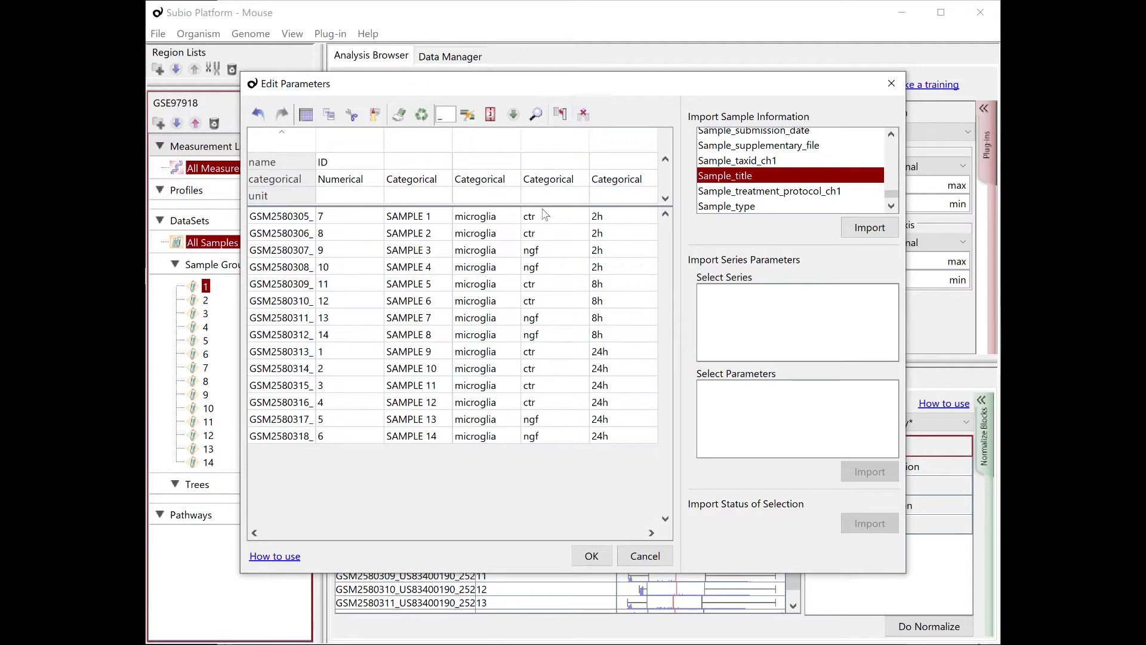
pyautogui.doubleClick(428, 216)
pyautogui.hotkey('ctrl', 'c')
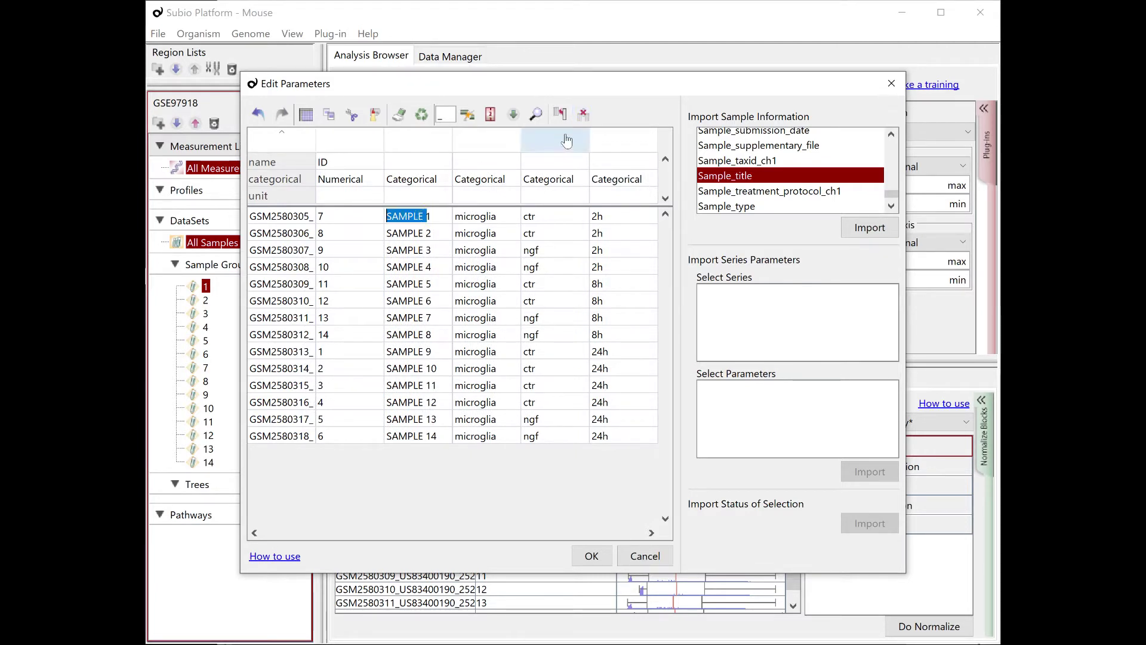
# Replace all 'SAMPLE' text in the table with nothing.
pyautogui.click(536, 114)
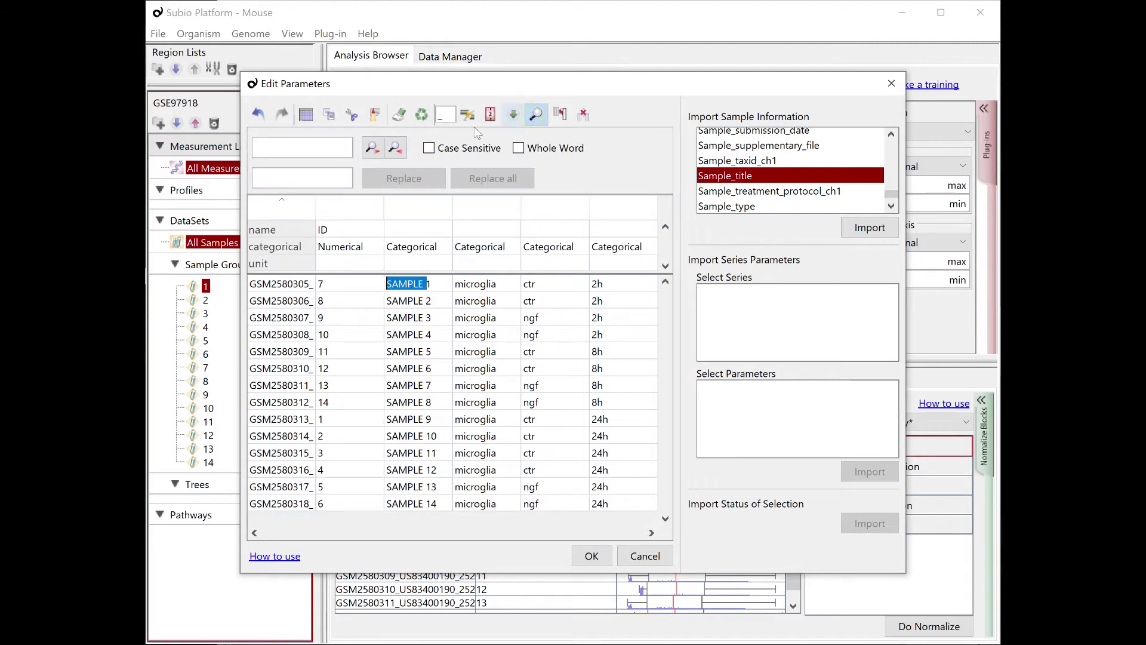
pyautogui.click(327, 149)
pyautogui.hotkey('ctrl', 'v')
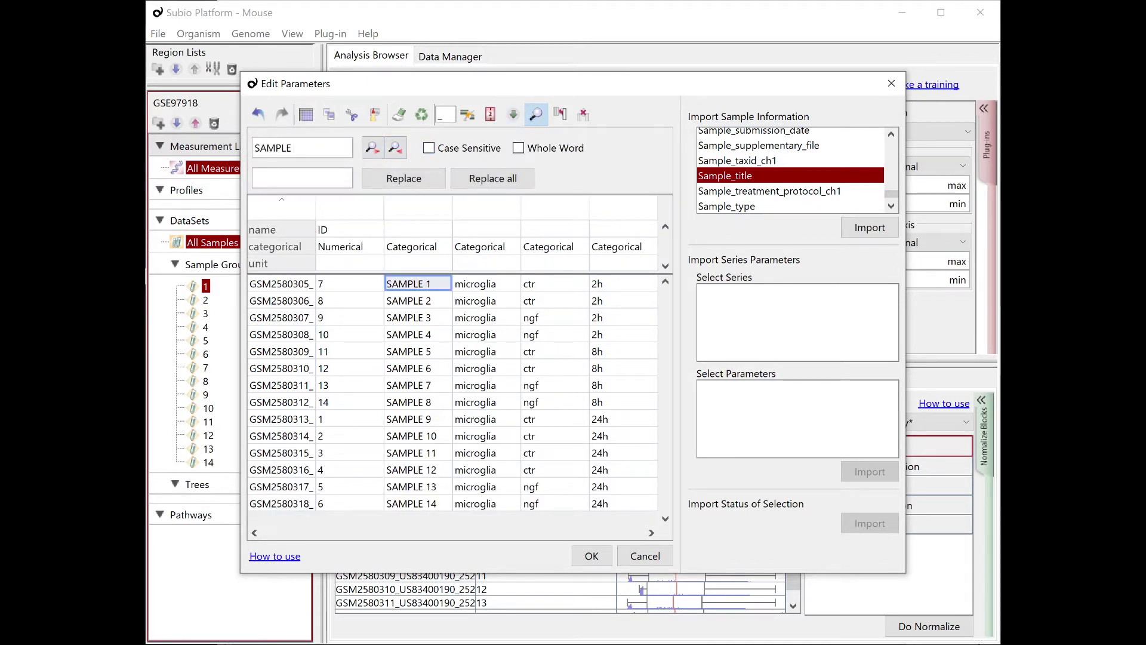
pyautogui.click(487, 179)
# Copy the numbers 1–14 into the ID column and delete the sample title column.
pyautogui.moveTo(417, 284); pyautogui.dragTo(426, 515)
pyautogui.hotkey('ctrl', 'c')
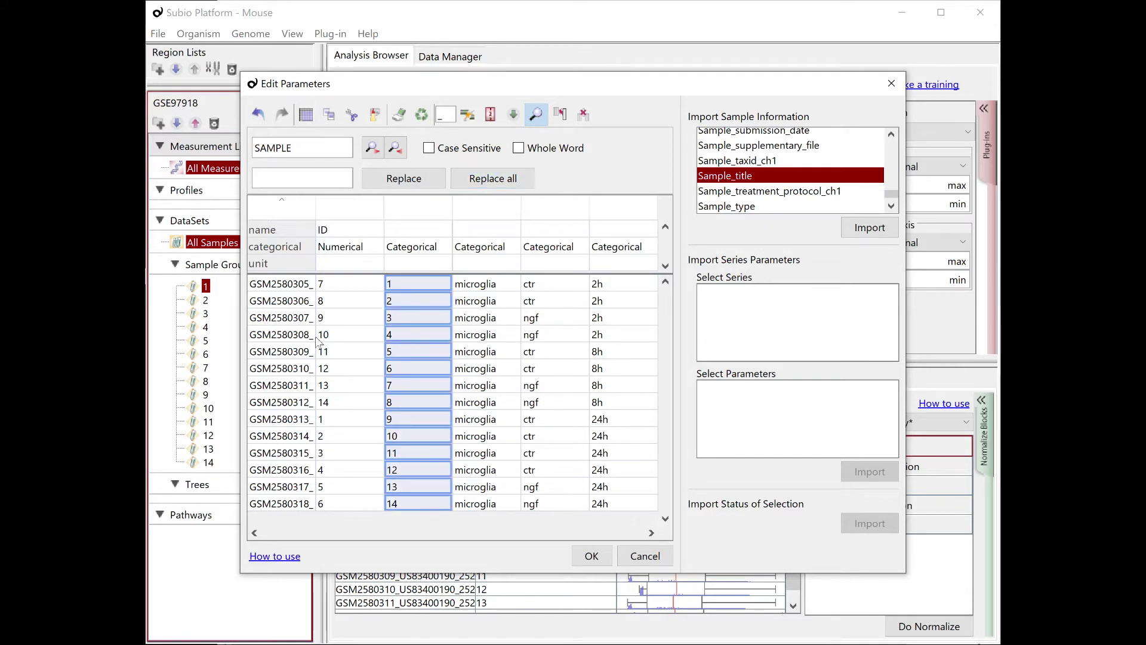
pyautogui.click(337, 284)
pyautogui.hotkey('ctrl', 'v')
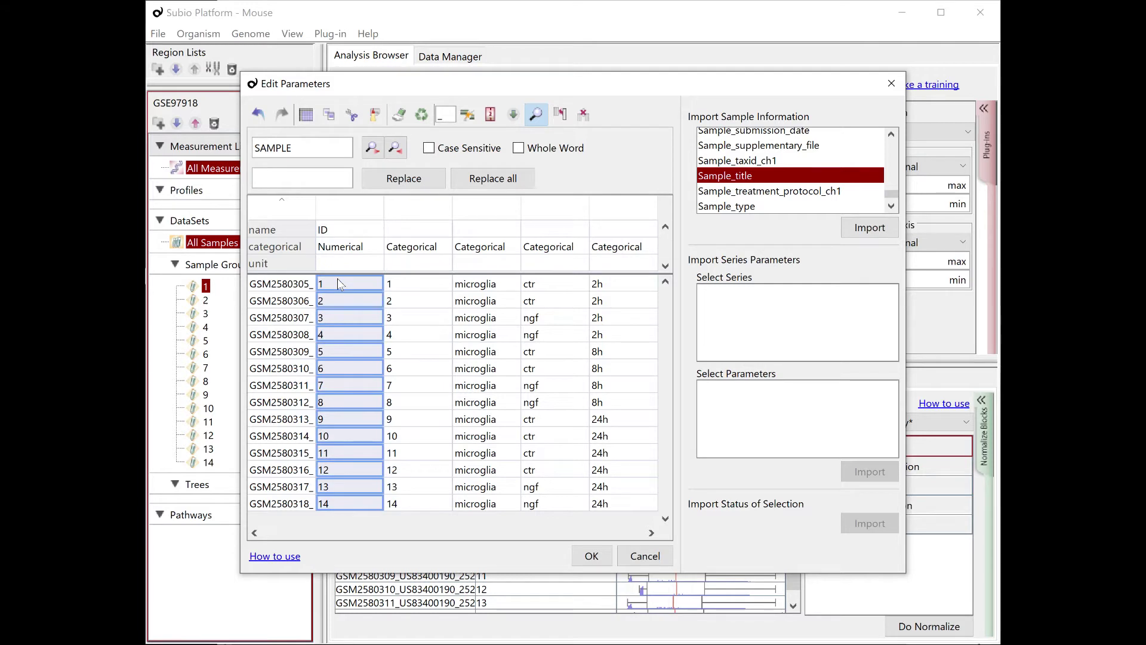
pyautogui.click(406, 284)
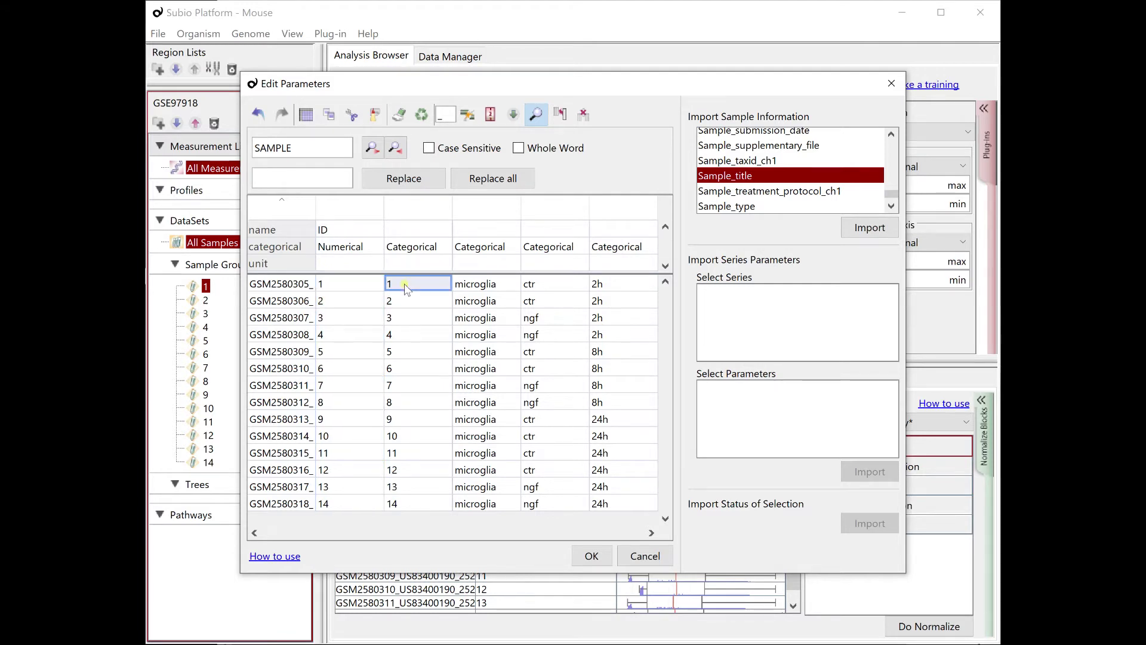
pyautogui.click(583, 114)
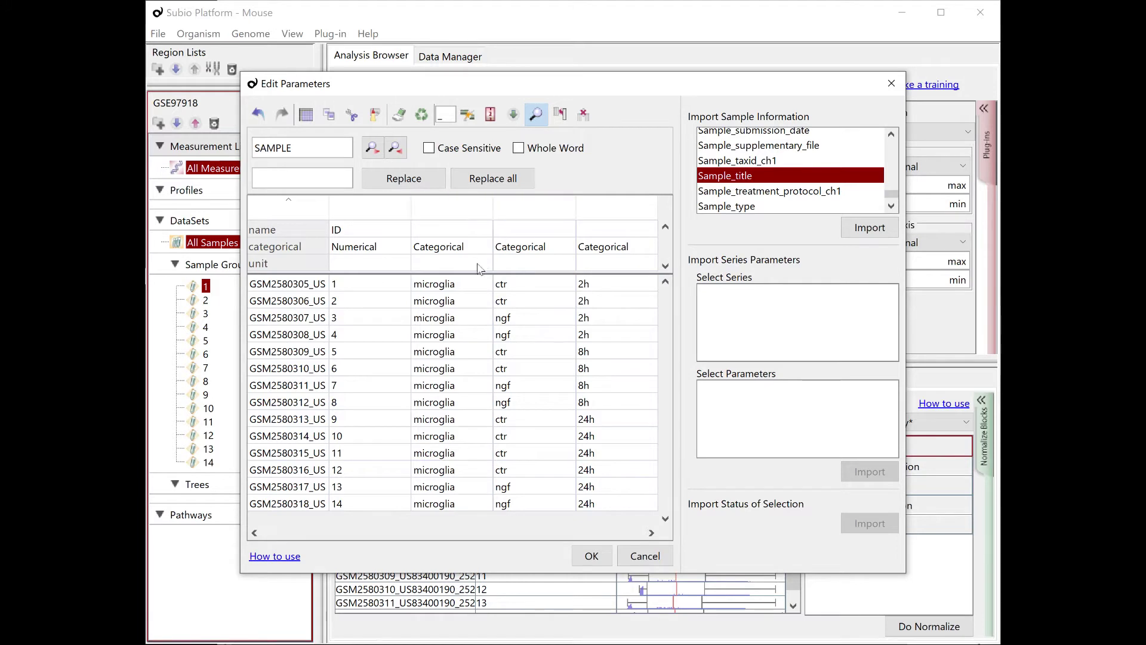
# Delete the microglia column and name the ctr/ngf column 'treatment'.
pyautogui.click(470, 285)
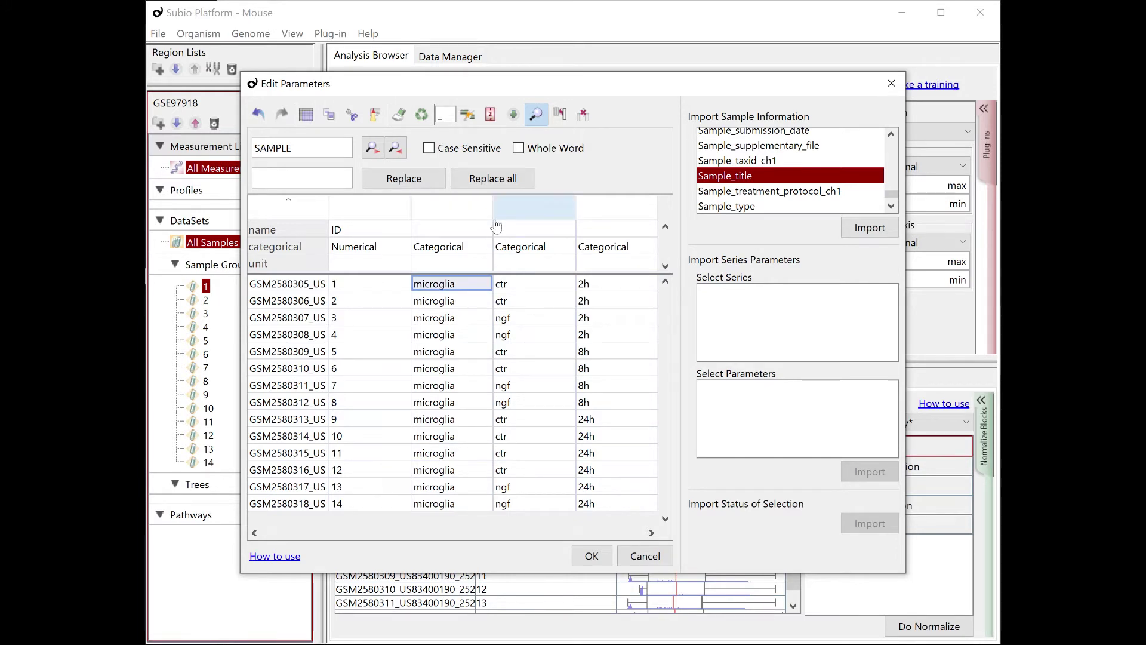
pyautogui.moveTo(492, 241)
pyautogui.mouseDown()
pyautogui.moveTo(549, 241)
pyautogui.moveTo(499, 244)
pyautogui.mouseUp()
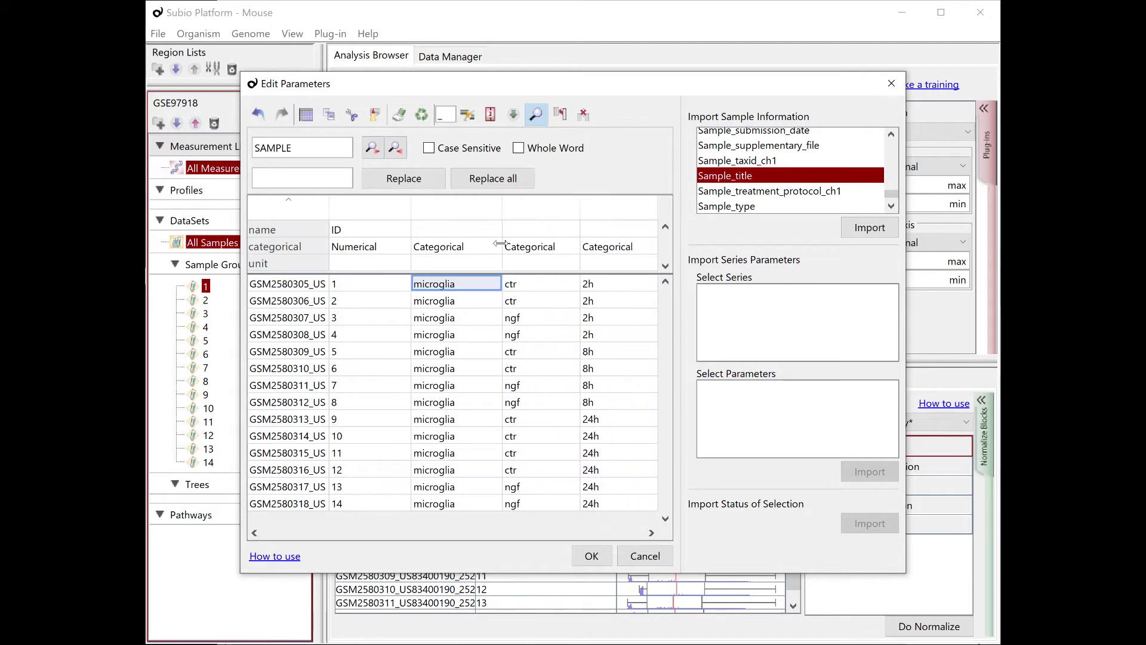
pyautogui.click(583, 114)
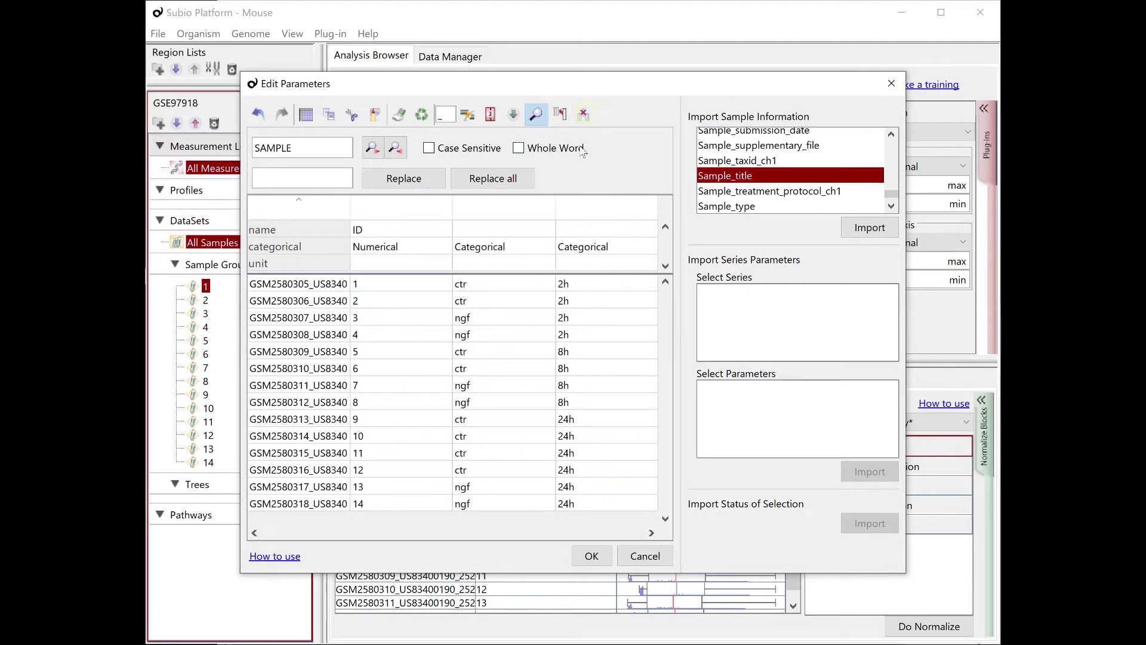
pyautogui.click(509, 230)
pyautogui.write('treatment')
pyautogui.press('Return')
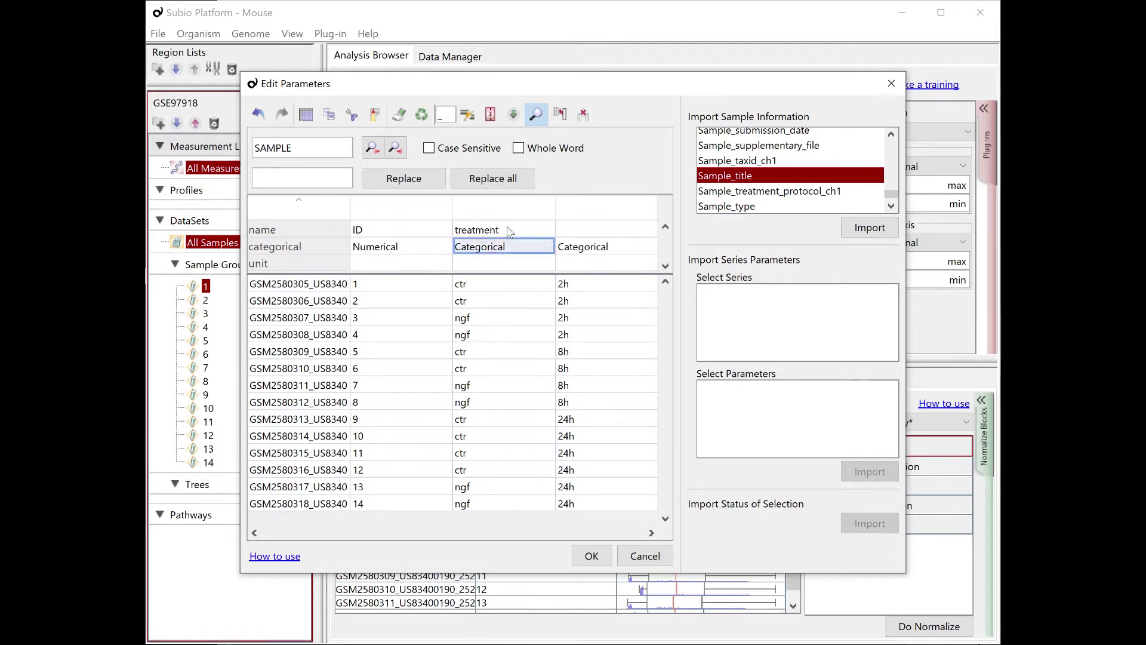
# Strip the 'h' from every time value (2h, 8h, 24h) with Replace all.
pyautogui.click(586, 286)
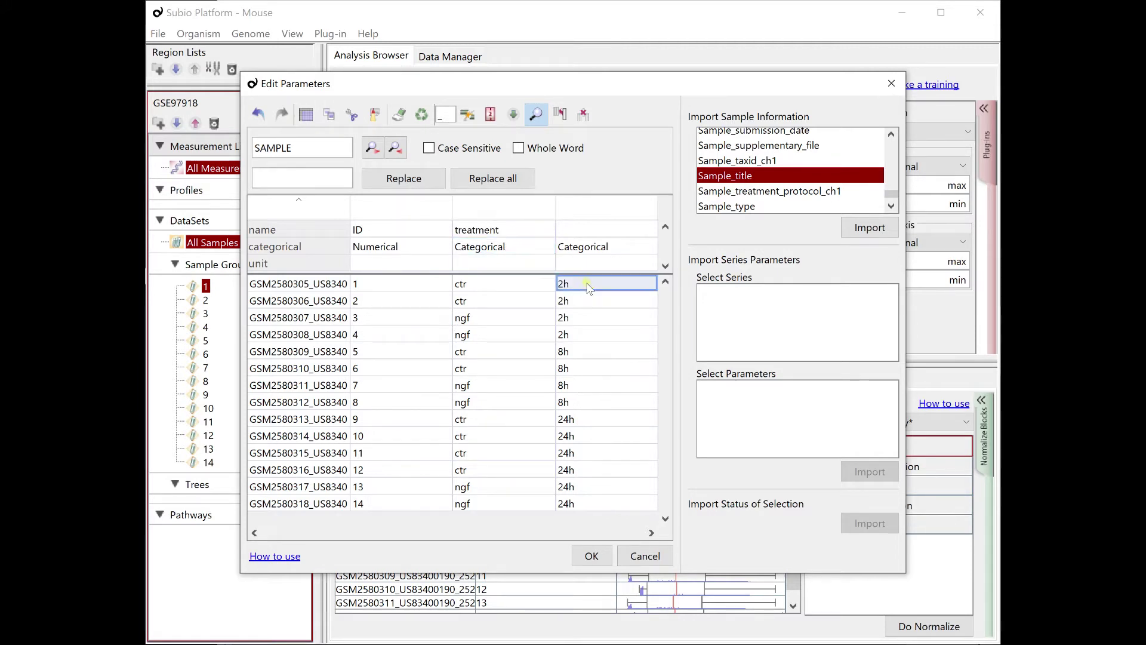
pyautogui.moveTo(588, 288); pyautogui.dragTo(590, 508)
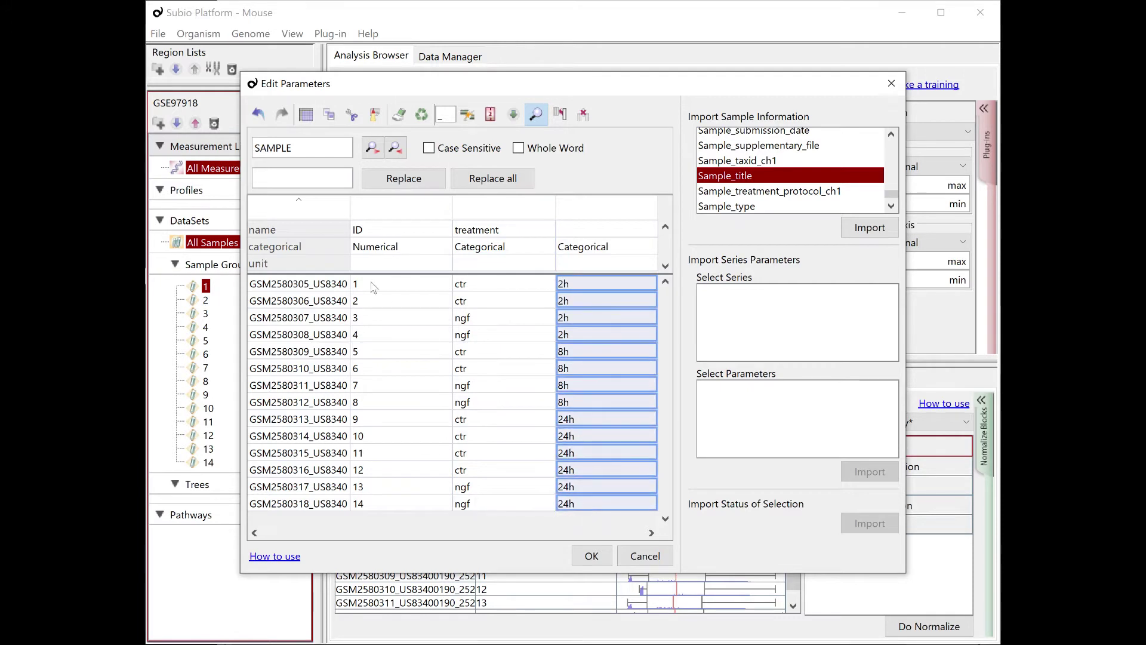
pyautogui.doubleClick(330, 147)
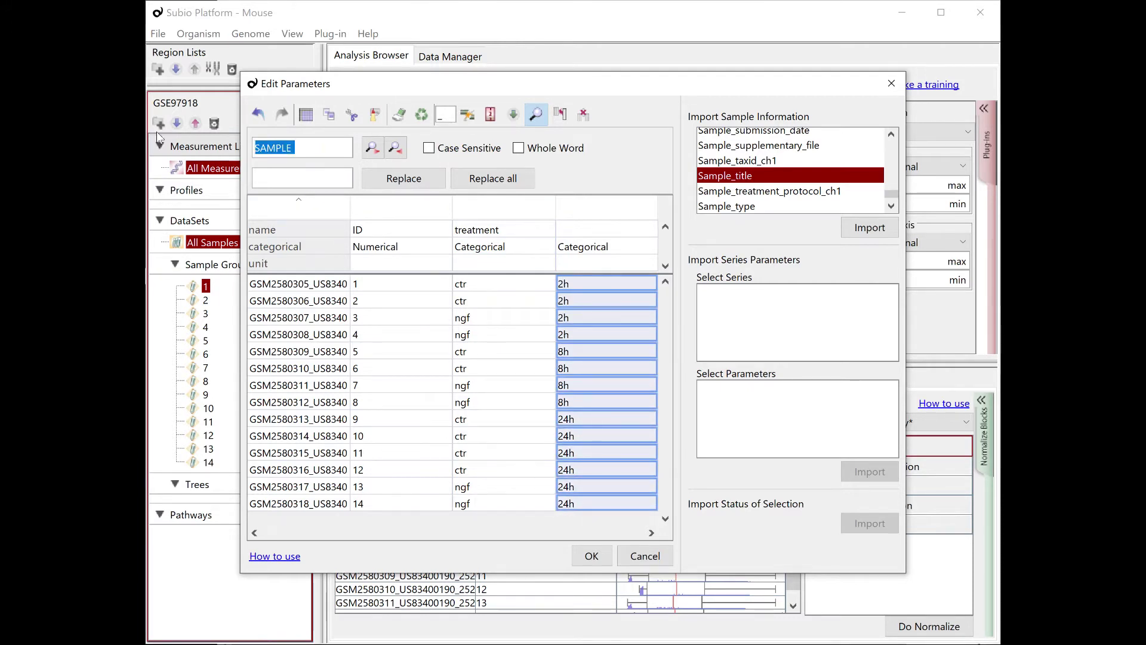
pyautogui.write('h')
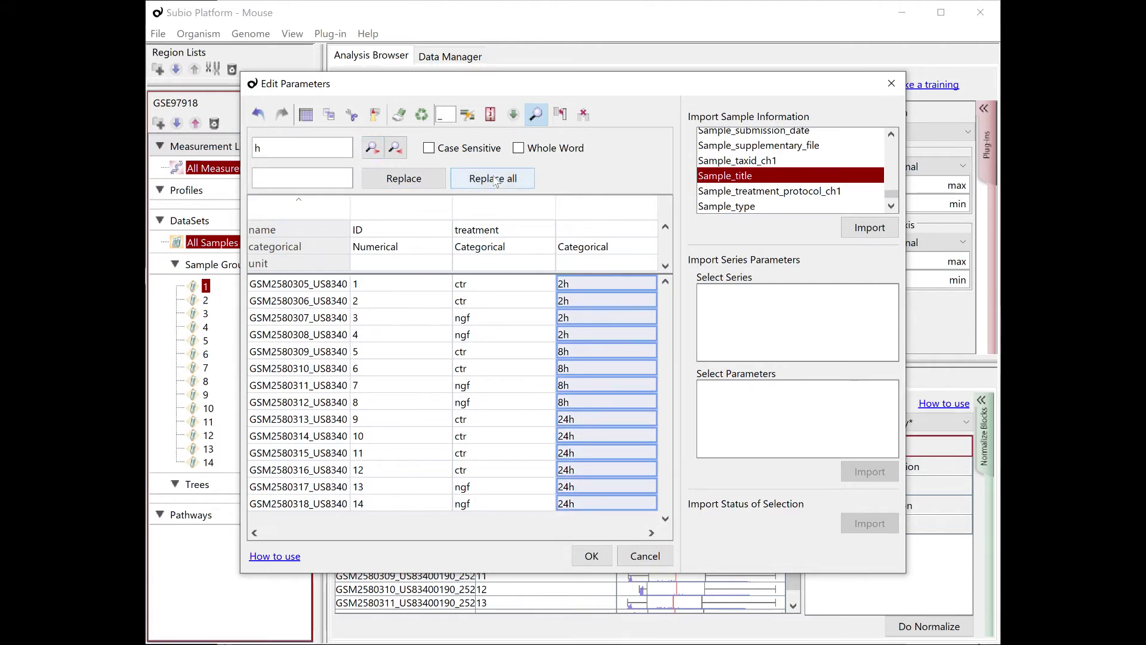
pyautogui.click(493, 179)
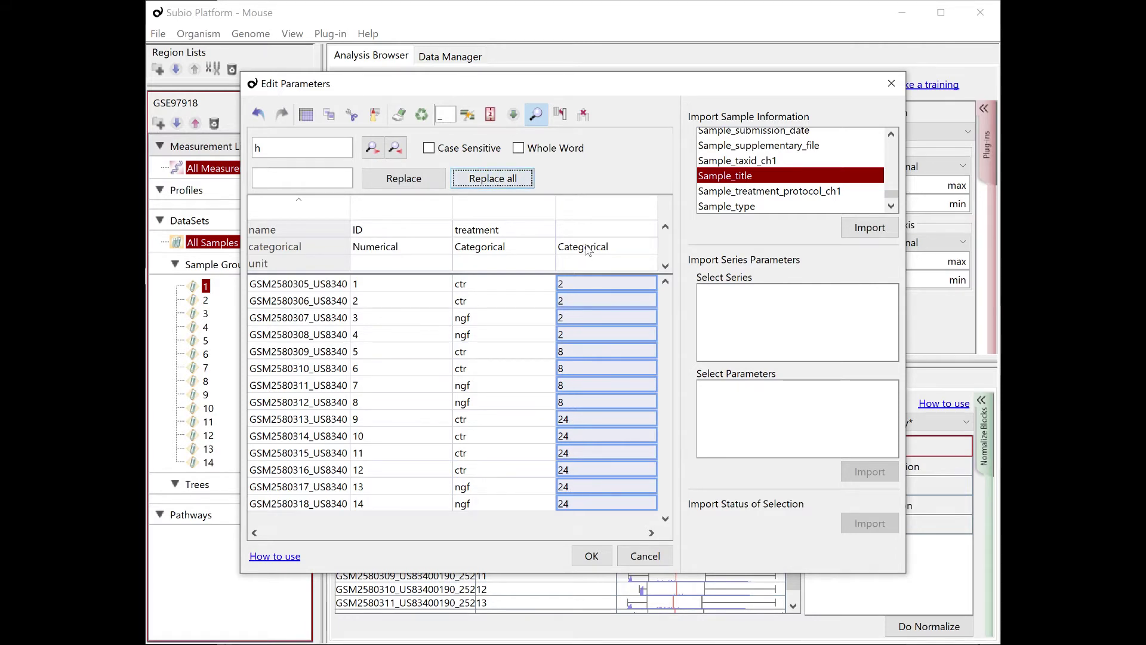
# Make the last column Numerical with unit h and name it 'time'.
pyautogui.click(585, 247)
pyautogui.click(585, 263)
pyautogui.click(585, 265)
pyautogui.write('h')
pyautogui.press('Return')
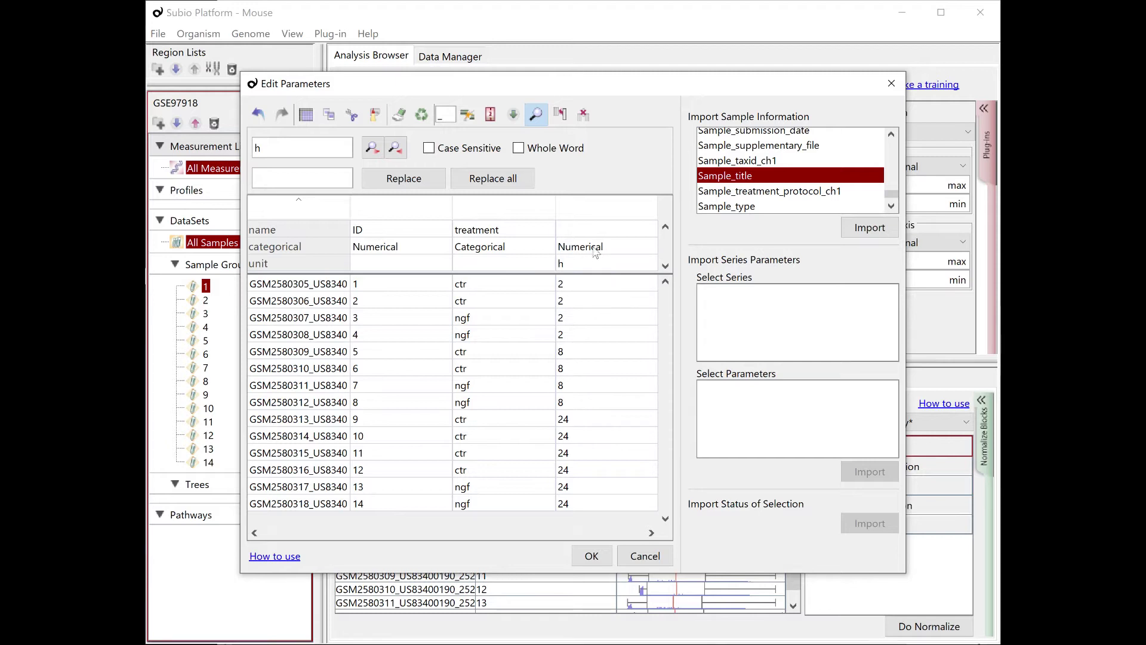
pyautogui.click(604, 229)
pyautogui.write('time')
pyautogui.press('Return')
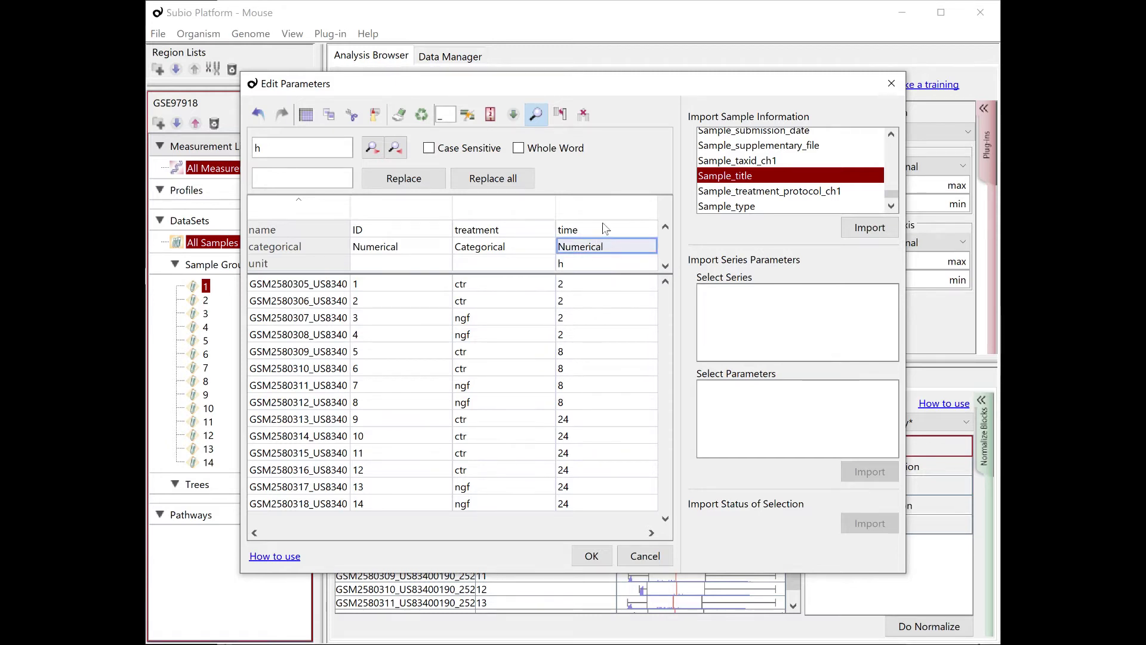
# Apply the parameter edits, then flag gIsBGNonUnifOL, gIsFeatPopnOL, gIsPosAndSignif and gIsWellAboveBG.
pyautogui.click(590, 555)
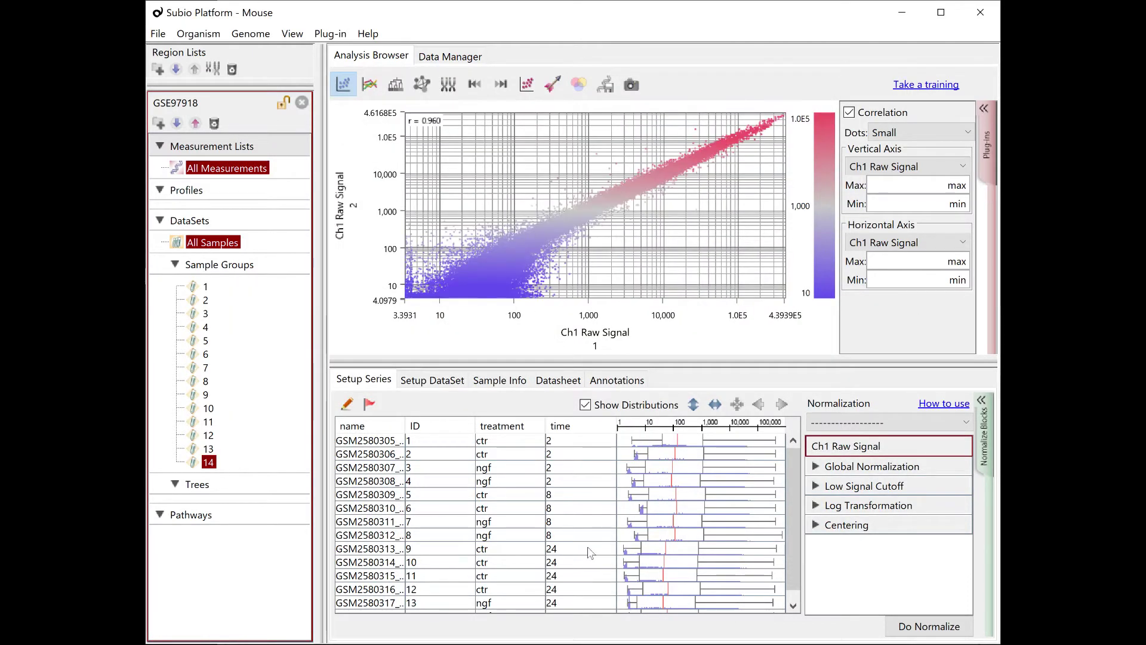
pyautogui.click(369, 406)
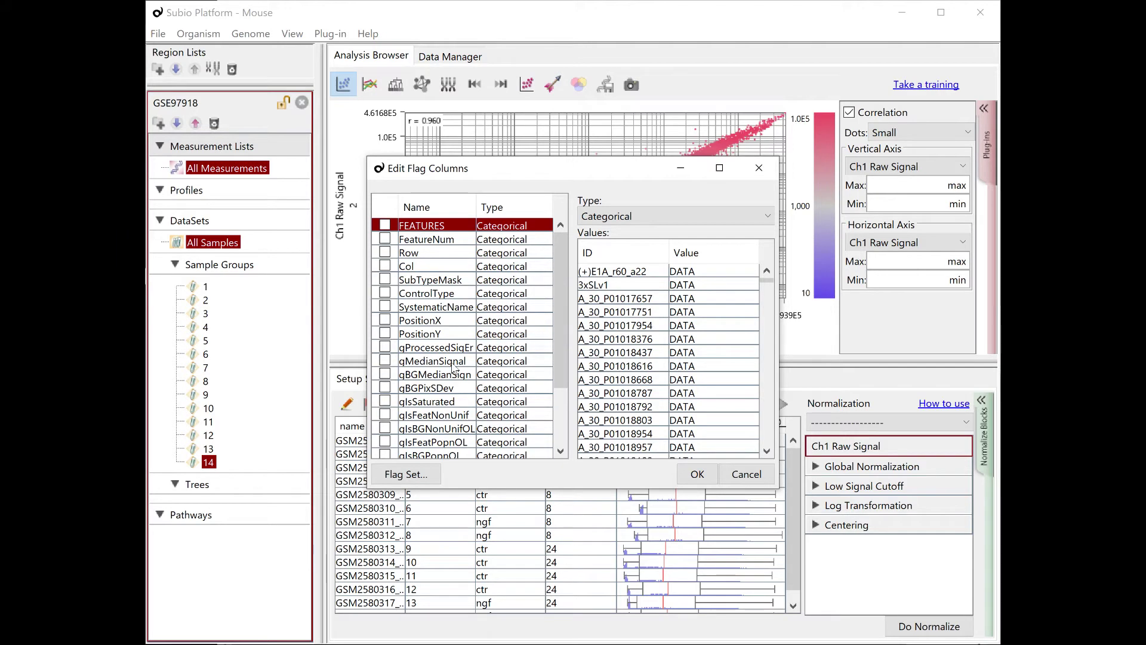
pyautogui.scroll(-1, 453, 368)
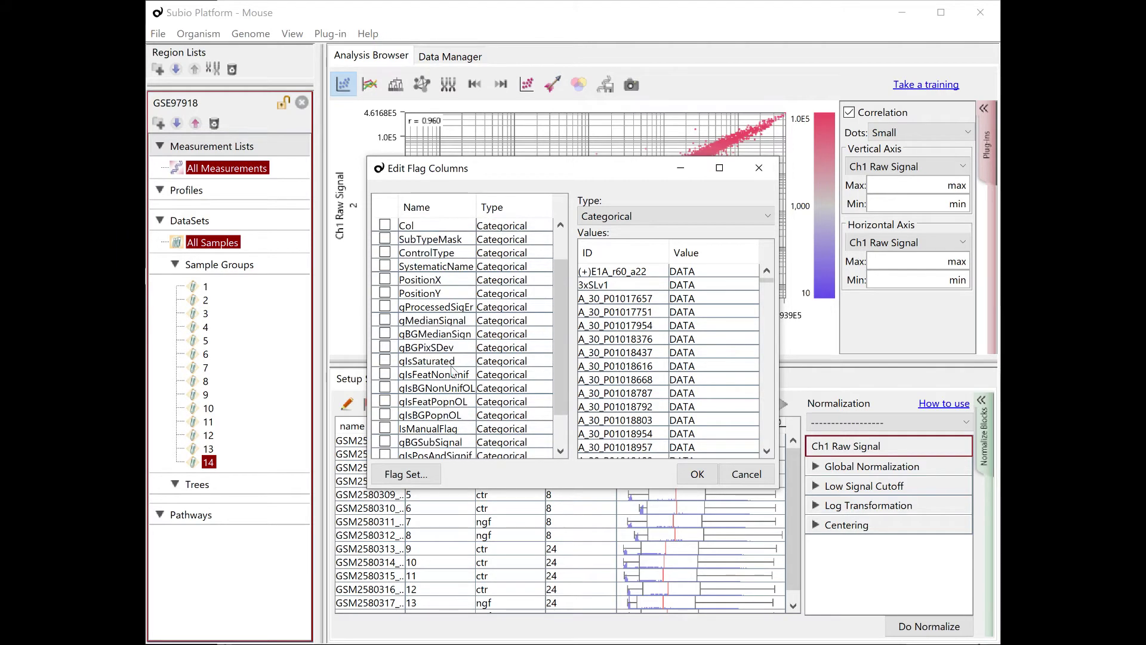
pyautogui.click(385, 388)
pyautogui.click(385, 401)
pyautogui.scroll(-1, 420, 403)
pyautogui.click(385, 411)
pyautogui.click(385, 424)
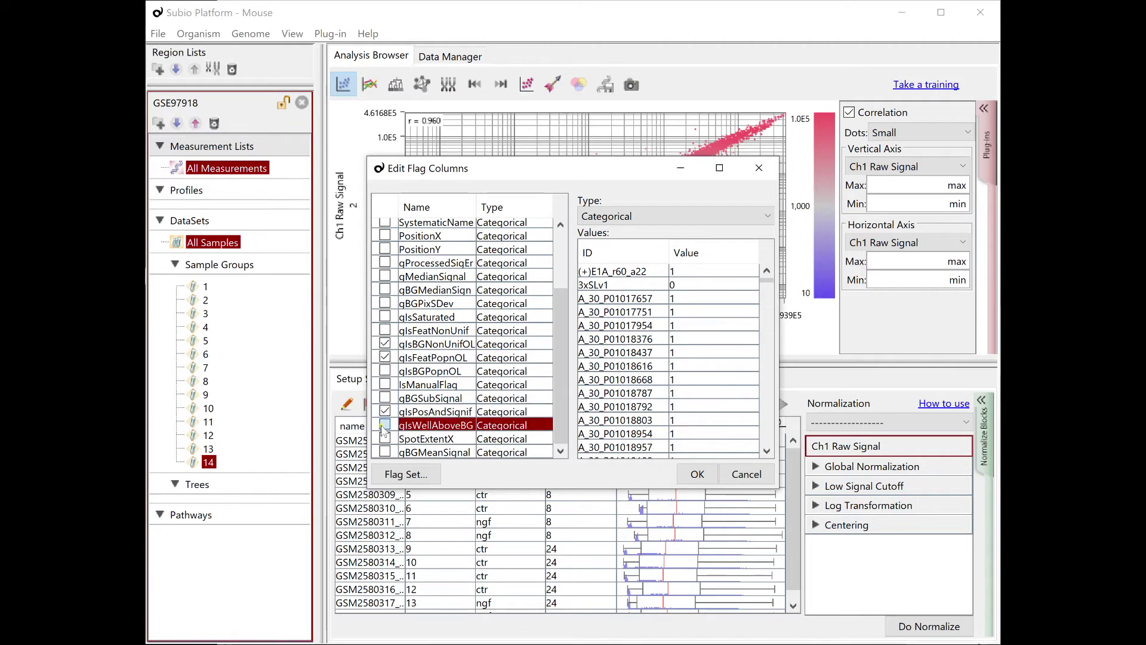
pyautogui.click(383, 425)
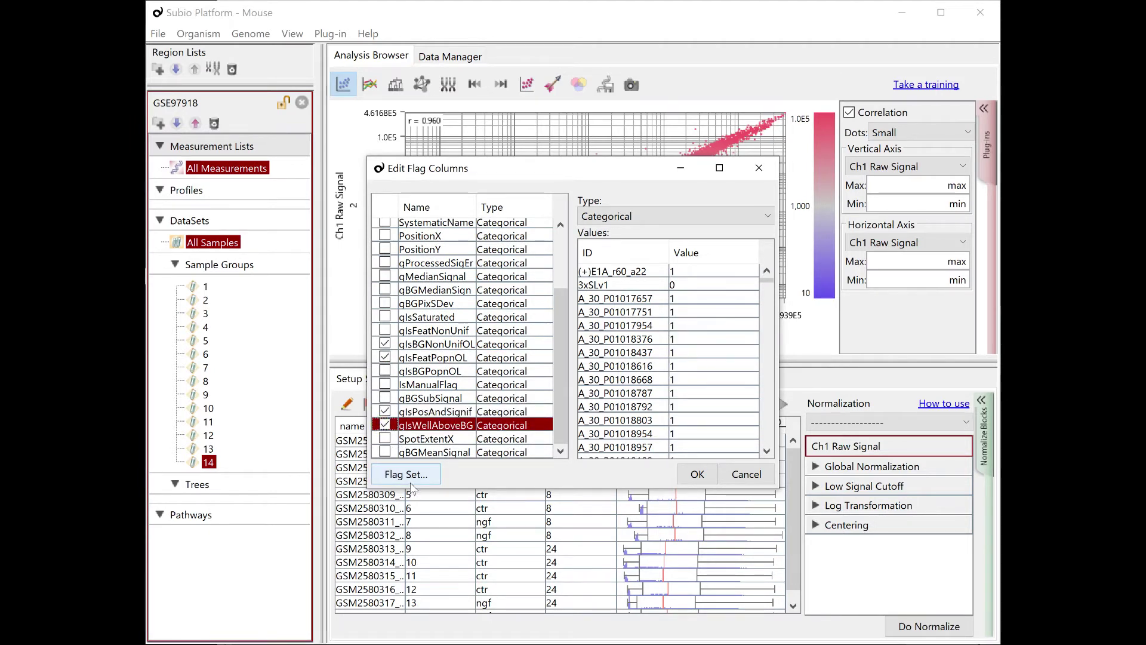
pyautogui.click(411, 477)
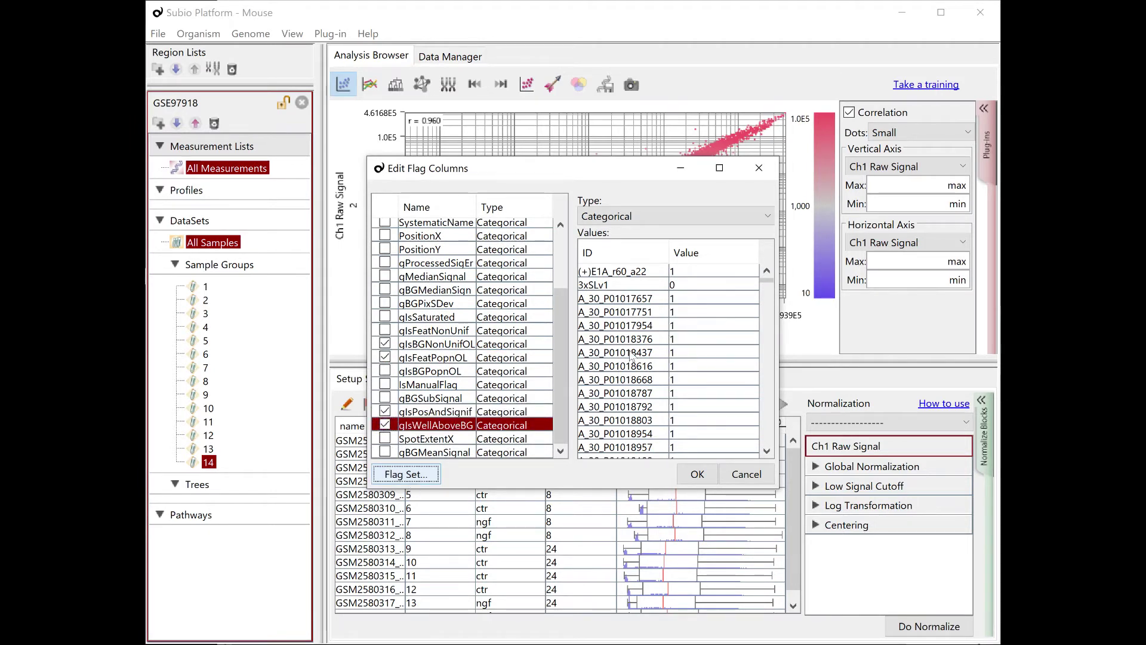
pyautogui.click(693, 475)
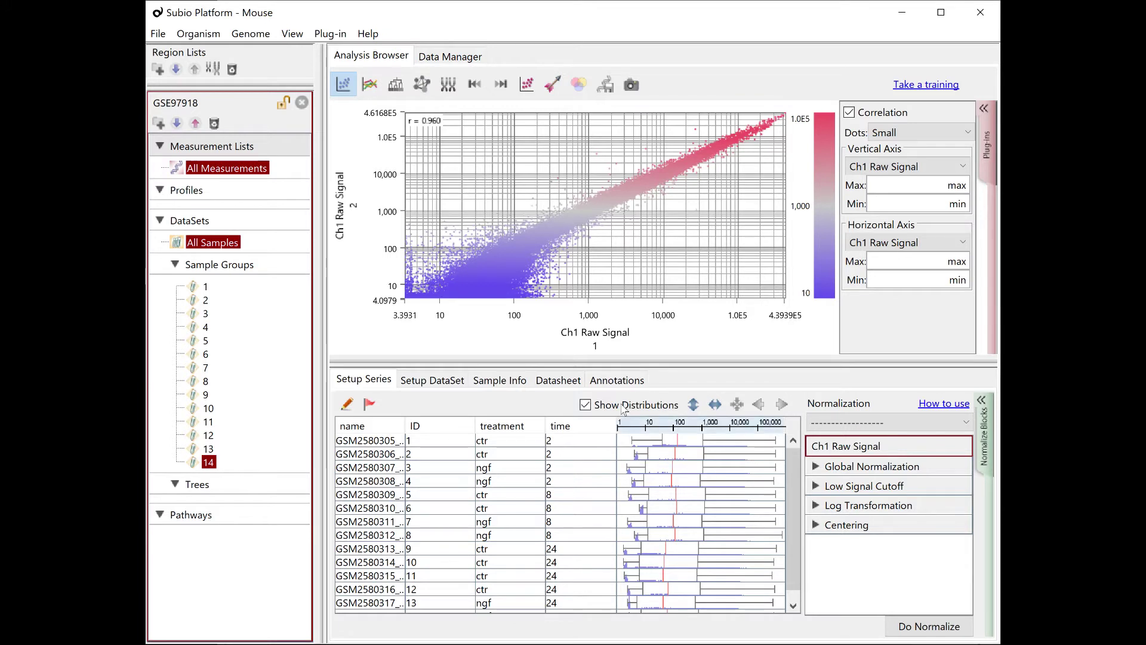
# Group samples by treatment then time, with ID last, separate groups and colour blocks, and overwrite.
pyautogui.click(449, 382)
pyautogui.click(377, 415)
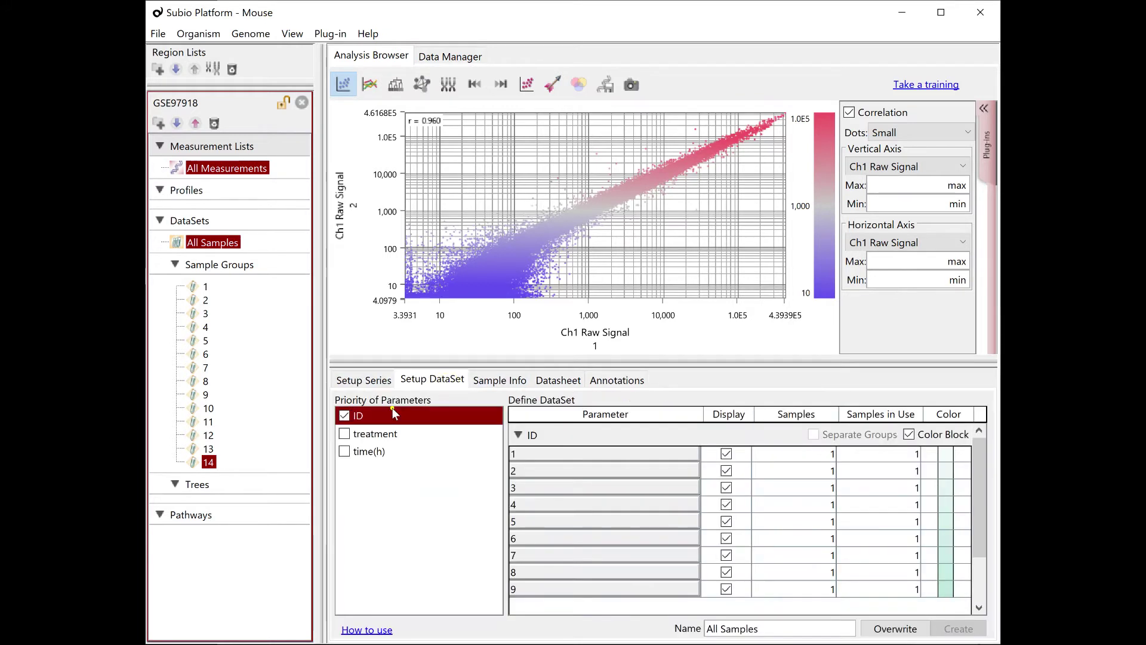
pyautogui.moveTo(378, 415); pyautogui.dragTo(378, 456)
pyautogui.click(345, 433)
pyautogui.click(344, 415)
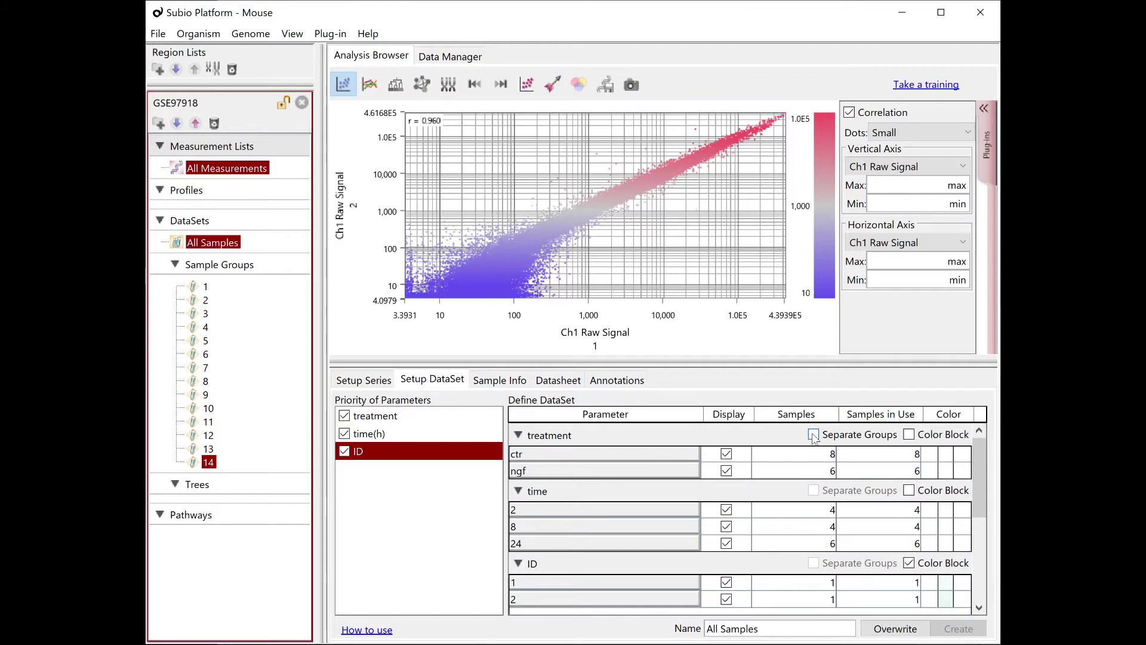
pyautogui.click(813, 435)
pyautogui.click(909, 490)
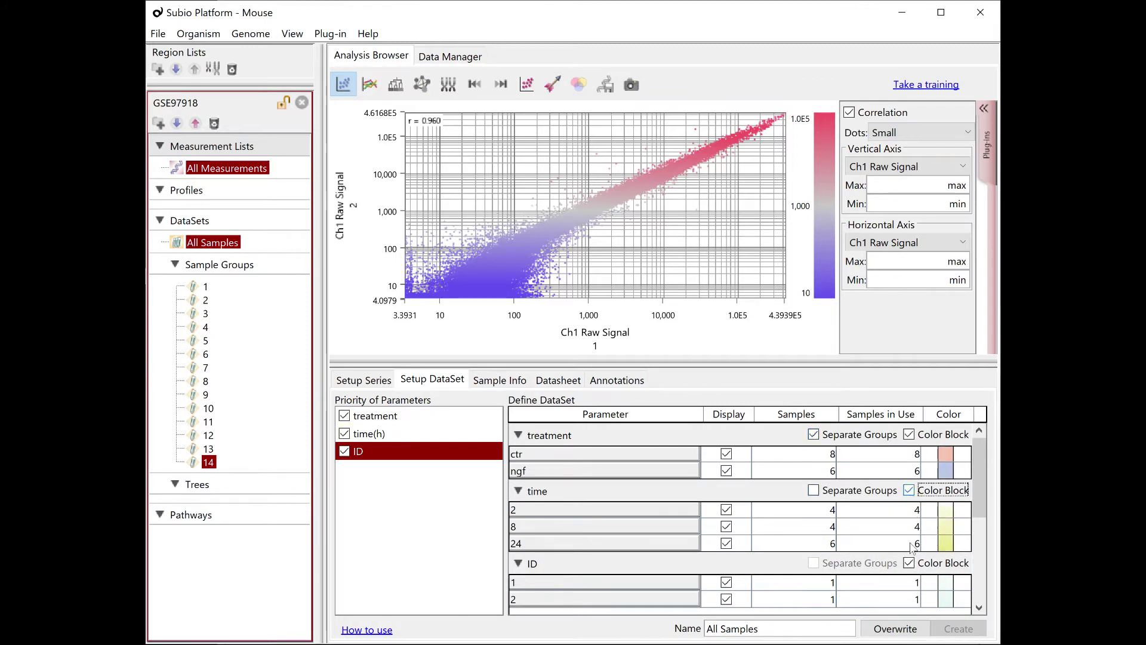
pyautogui.click(901, 627)
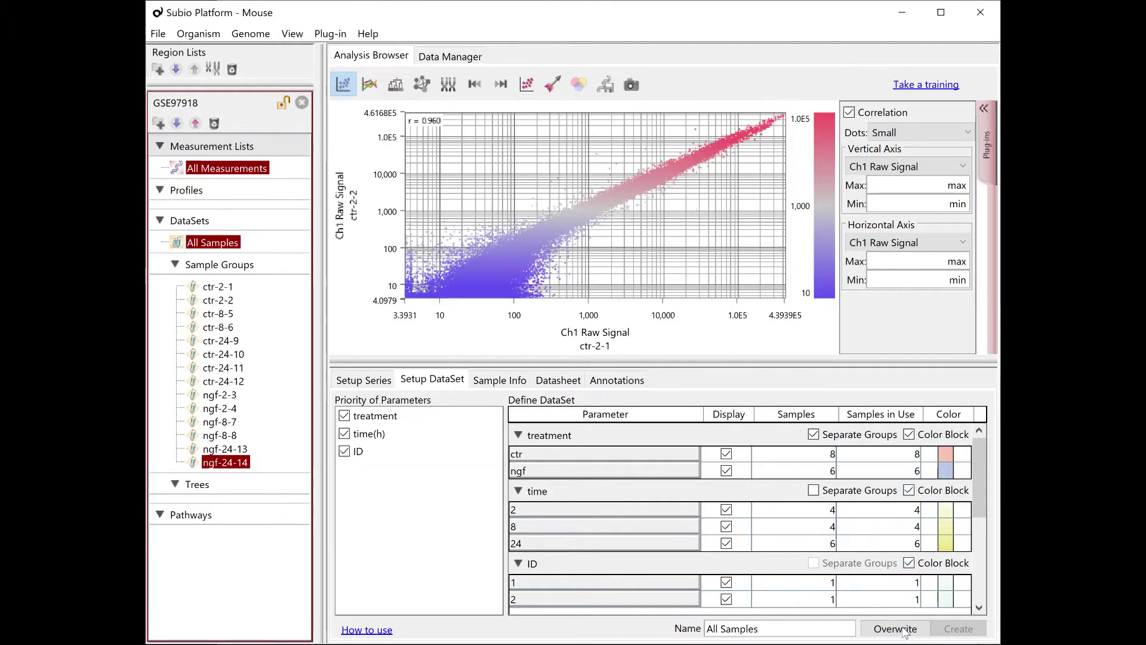
# In the profile plot, also separate samples by time and save the dataset.
pyautogui.click(369, 84)
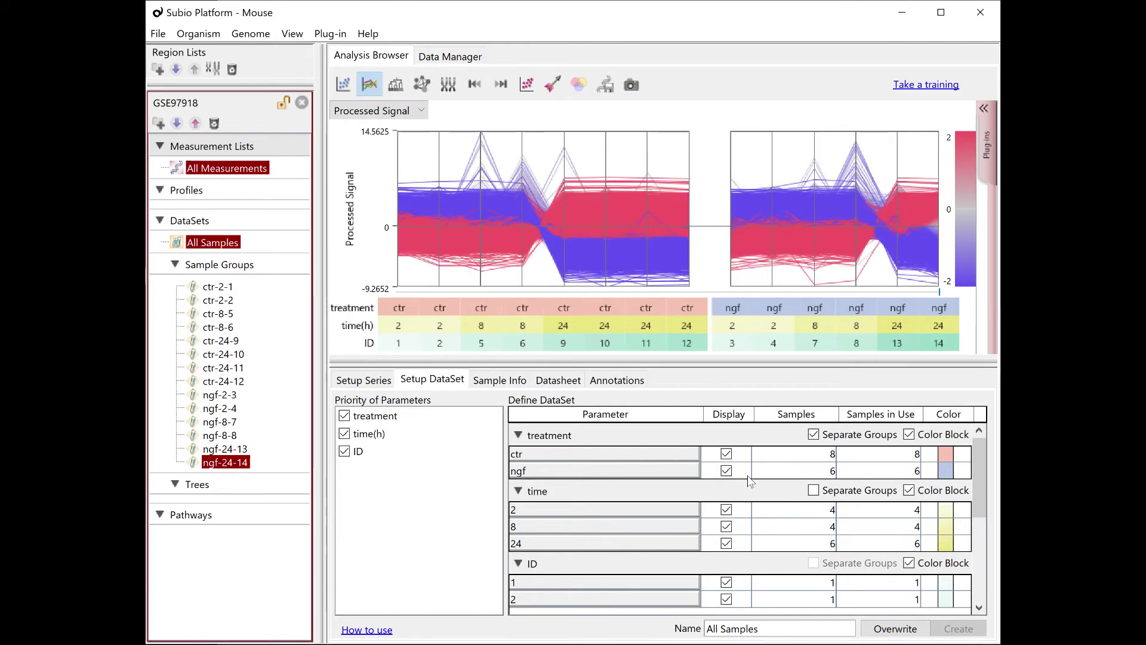
pyautogui.click(815, 491)
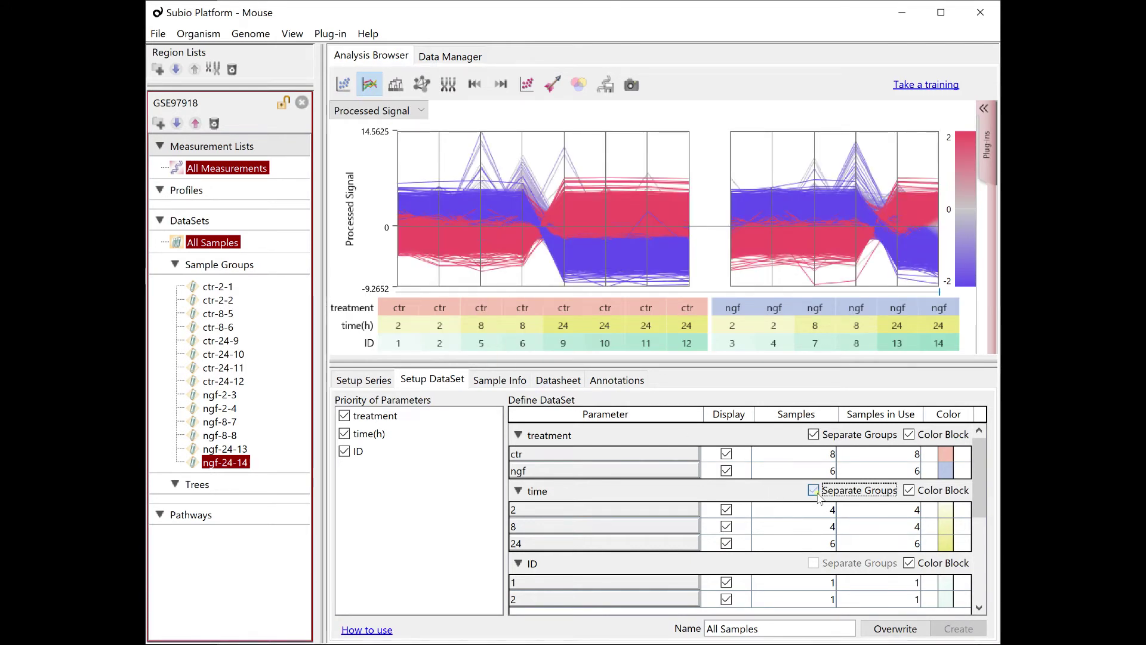
pyautogui.click(895, 629)
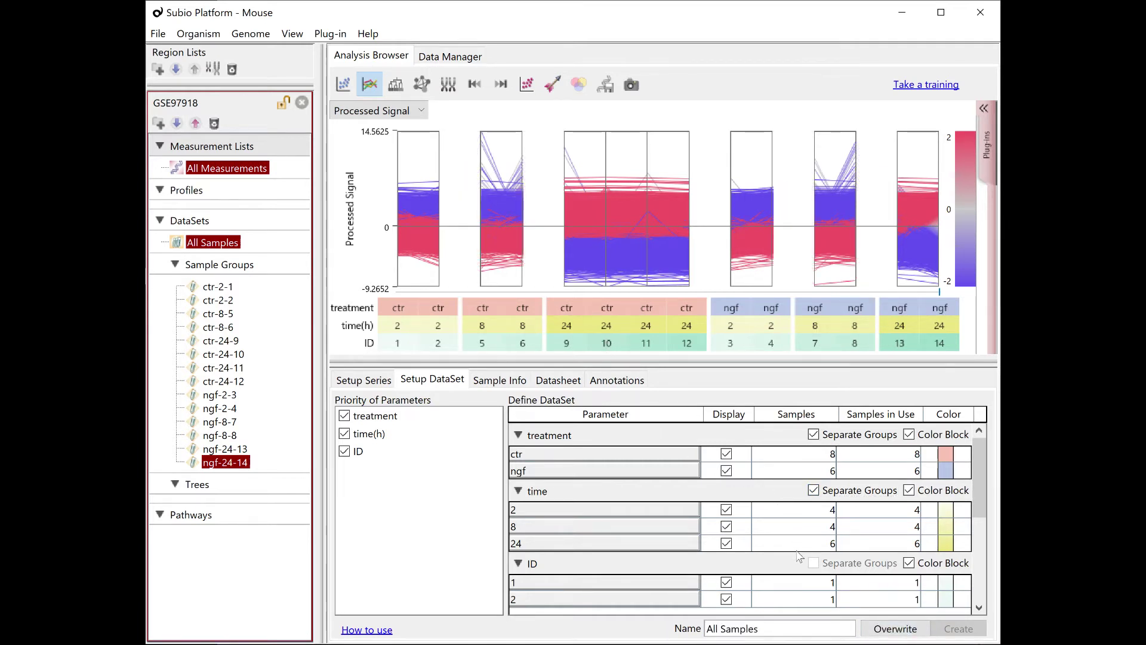
# Drop ID from grouping and overwrite the average dataset into groups ctr-2 through ngf-24.
pyautogui.click(344, 451)
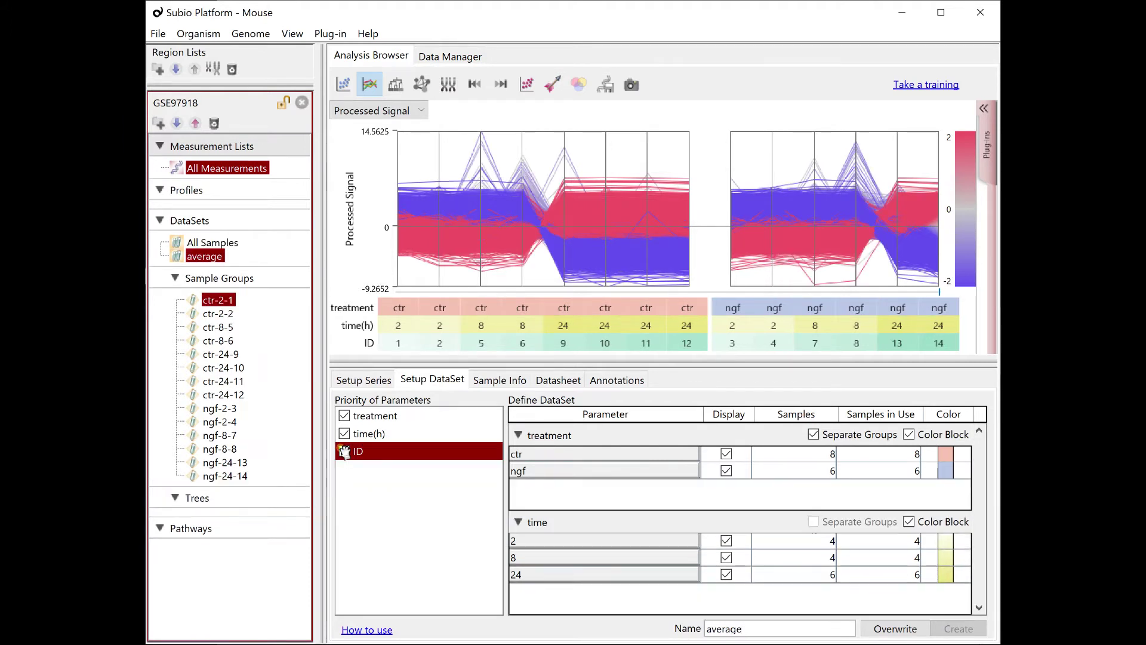
pyautogui.click(762, 629)
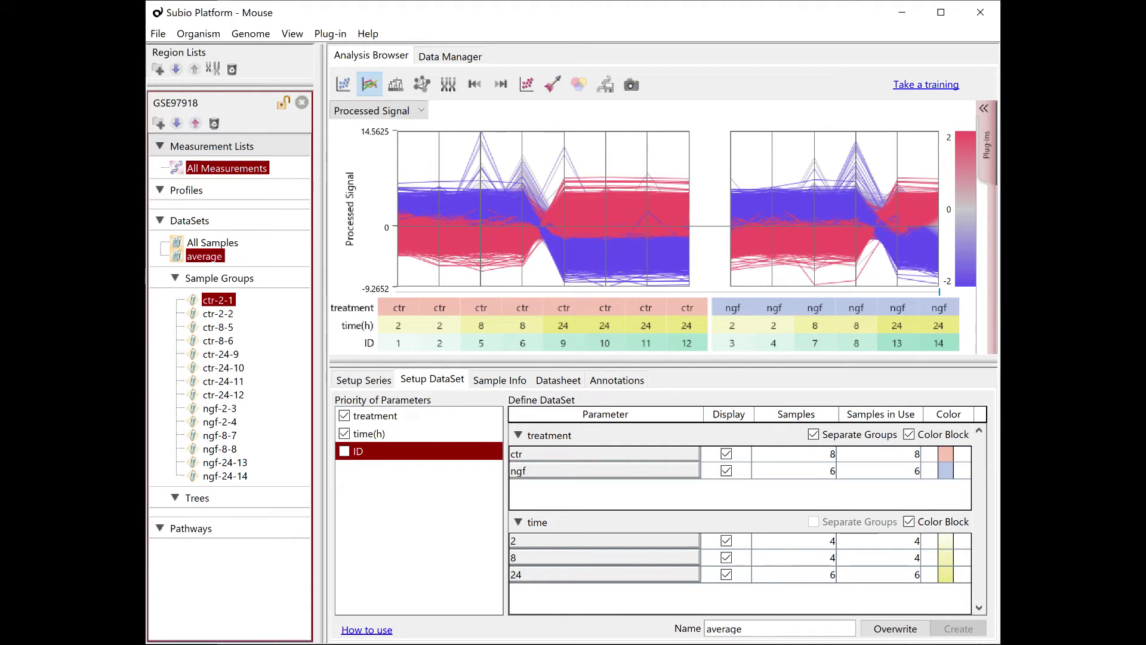
pyautogui.click(884, 629)
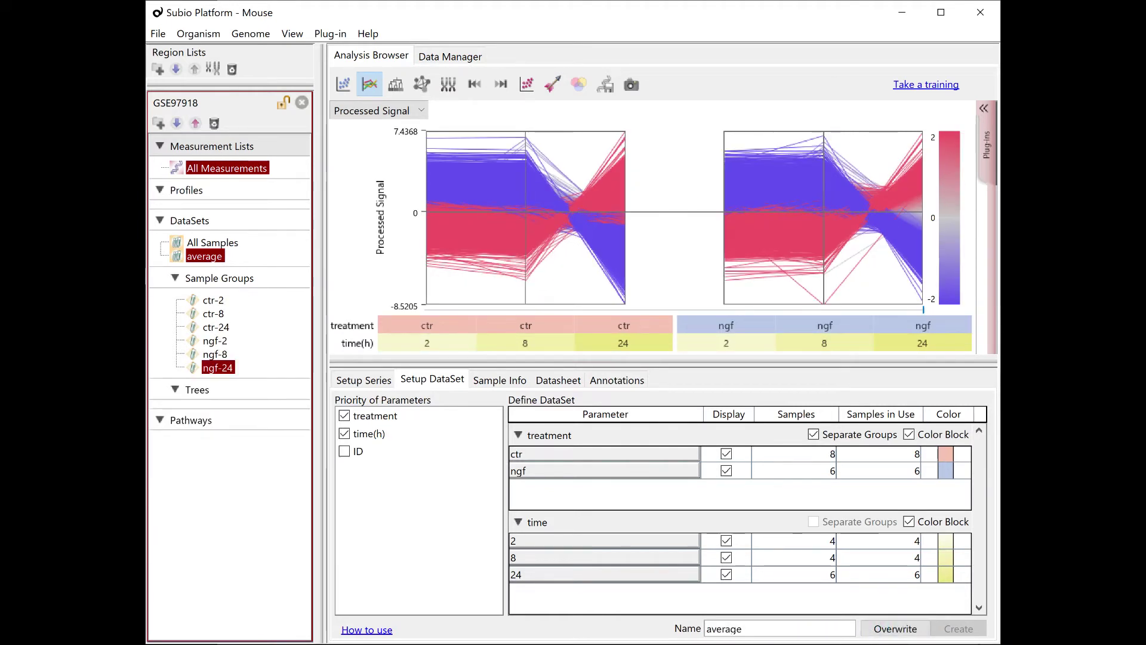
pyautogui.click(214, 244)
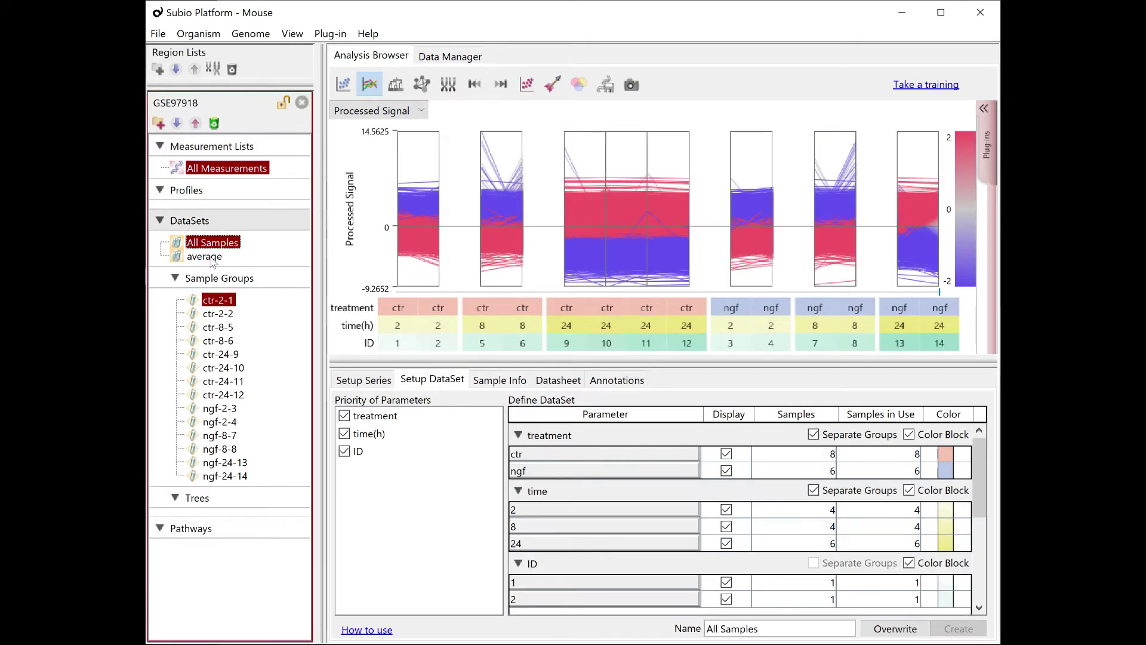
pyautogui.click(207, 256)
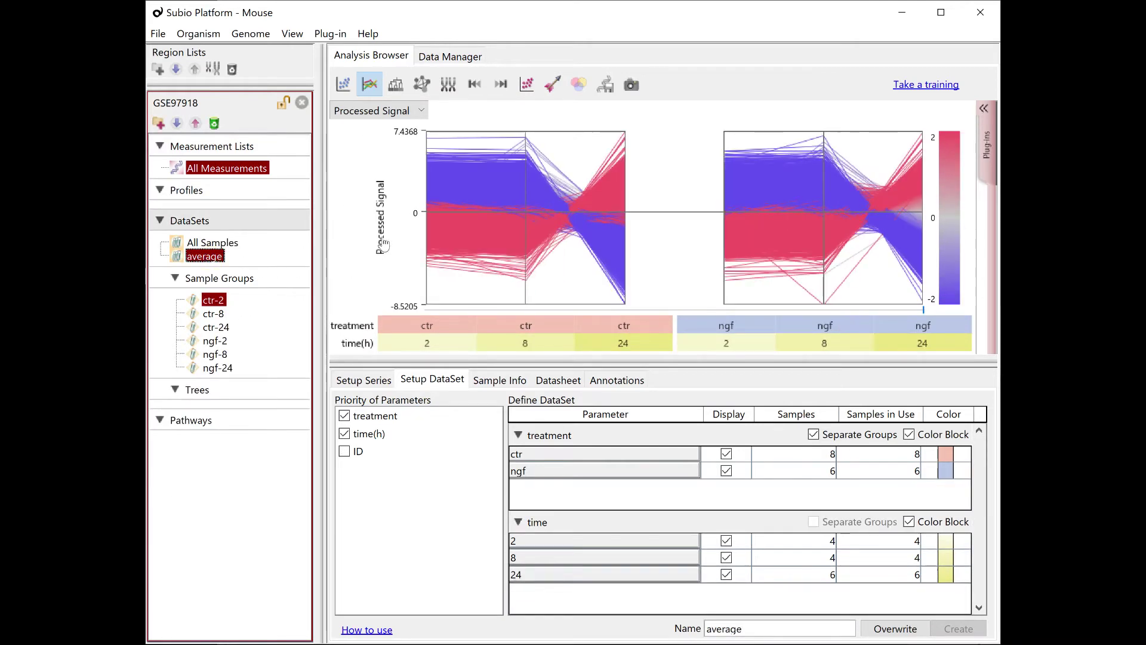
# Fix the Processed Signal y-axis from -8 to 8 with intervals 2 and 1.
pyautogui.doubleClick(385, 245)
pyautogui.click(299, 202)
pyautogui.write('8')
pyautogui.press('Tab')
pyautogui.write('-')
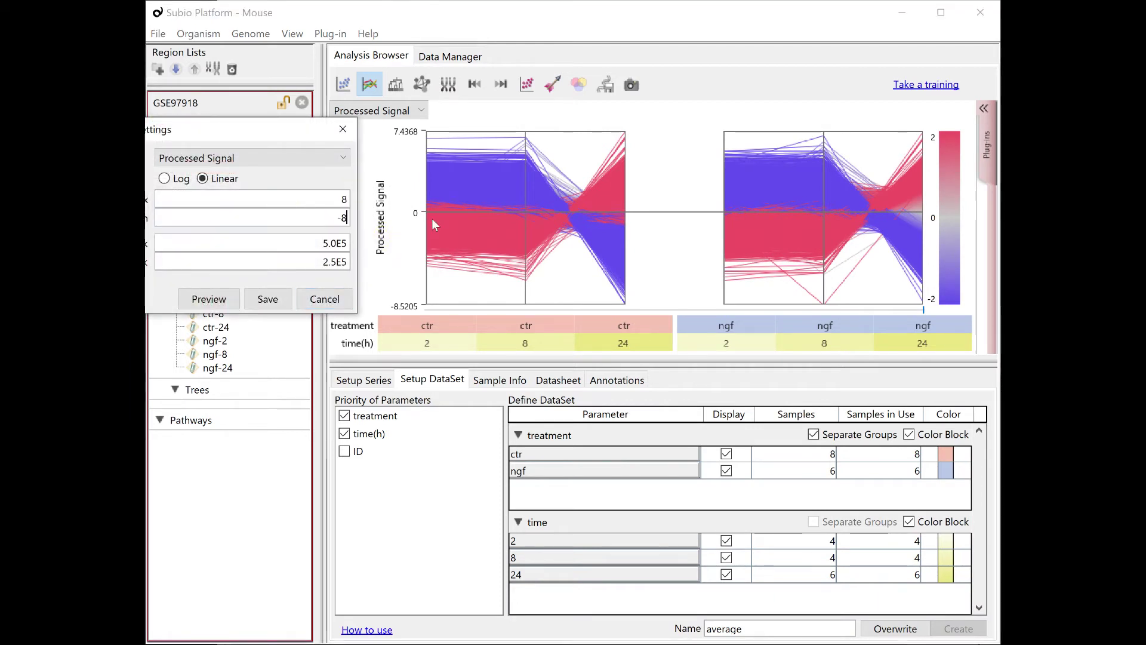
pyautogui.press('Tab')
pyautogui.write('2')
pyautogui.press('Tab')
pyautogui.write('1')
pyautogui.press('Tab')
pyautogui.press('Tab')
pyautogui.press('Return')
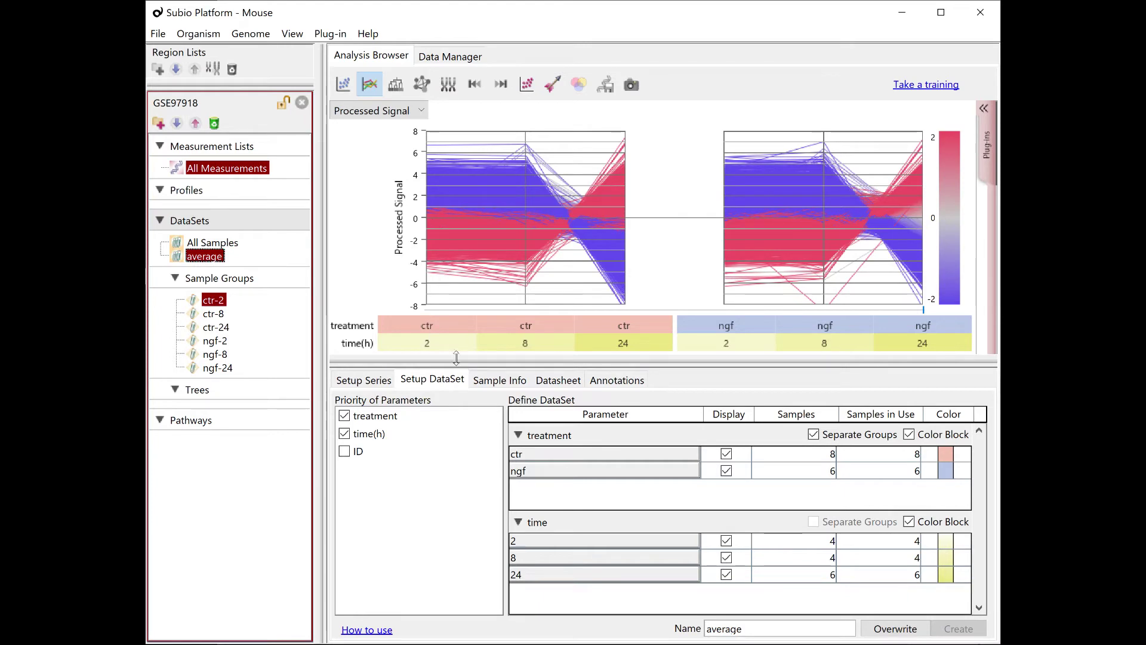
# Show the Sample Info tab, then select the GSE97918 GEO page text from Title to Contributor(s).
pyautogui.click(489, 382)
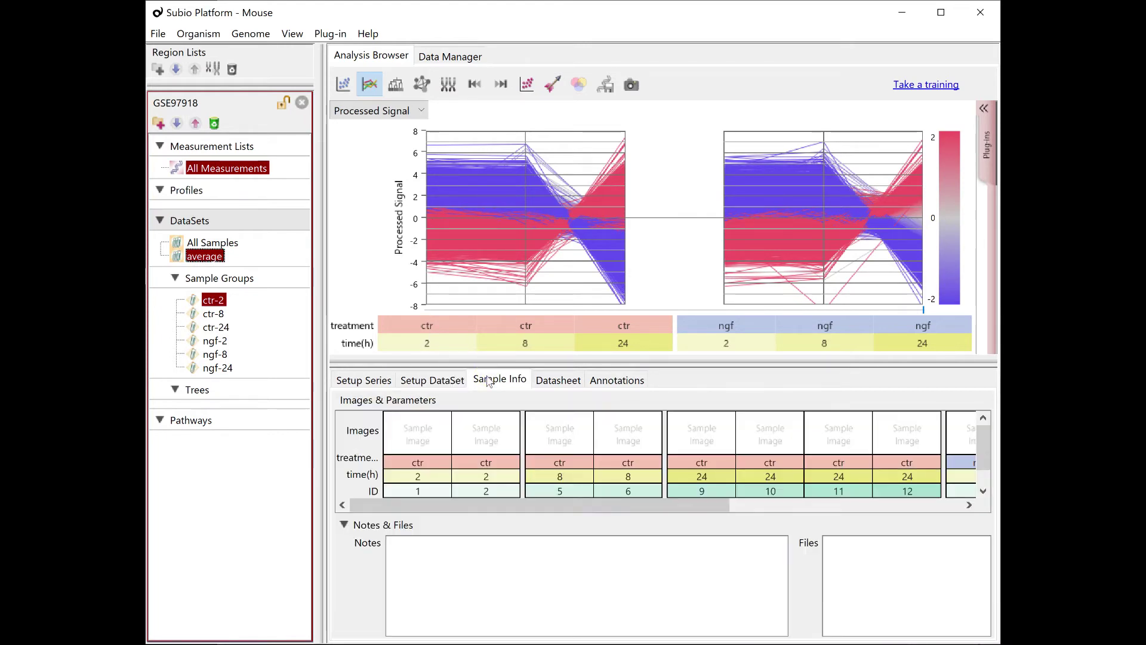
pyautogui.hotkey('alt', 'Tab')
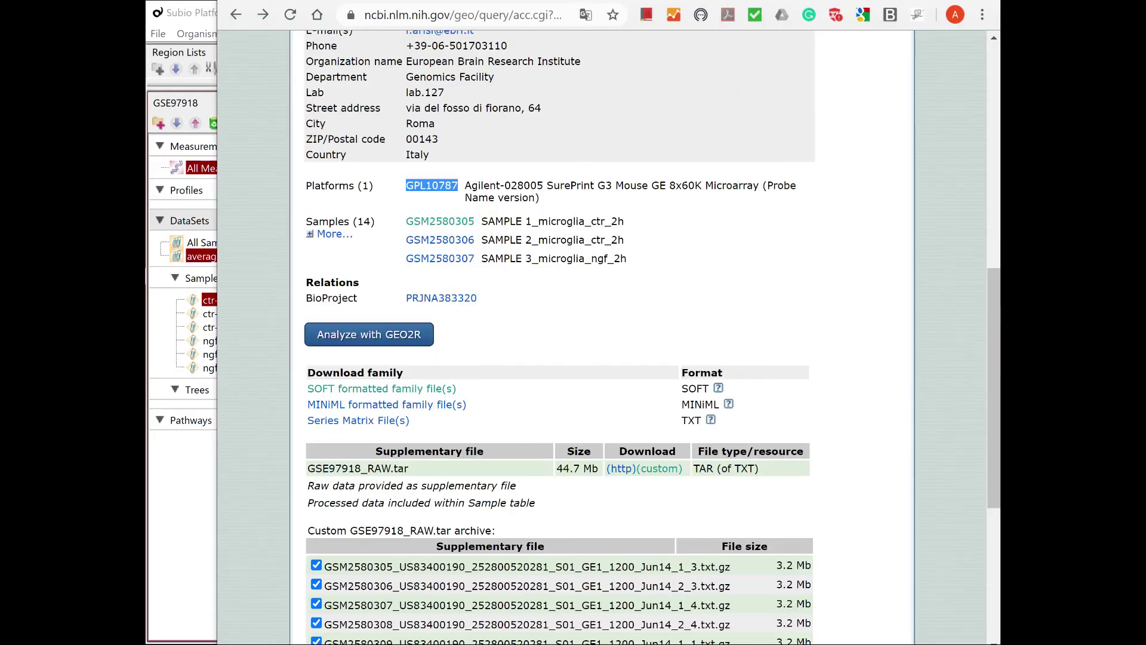
pyautogui.scroll(10, 556, 348)
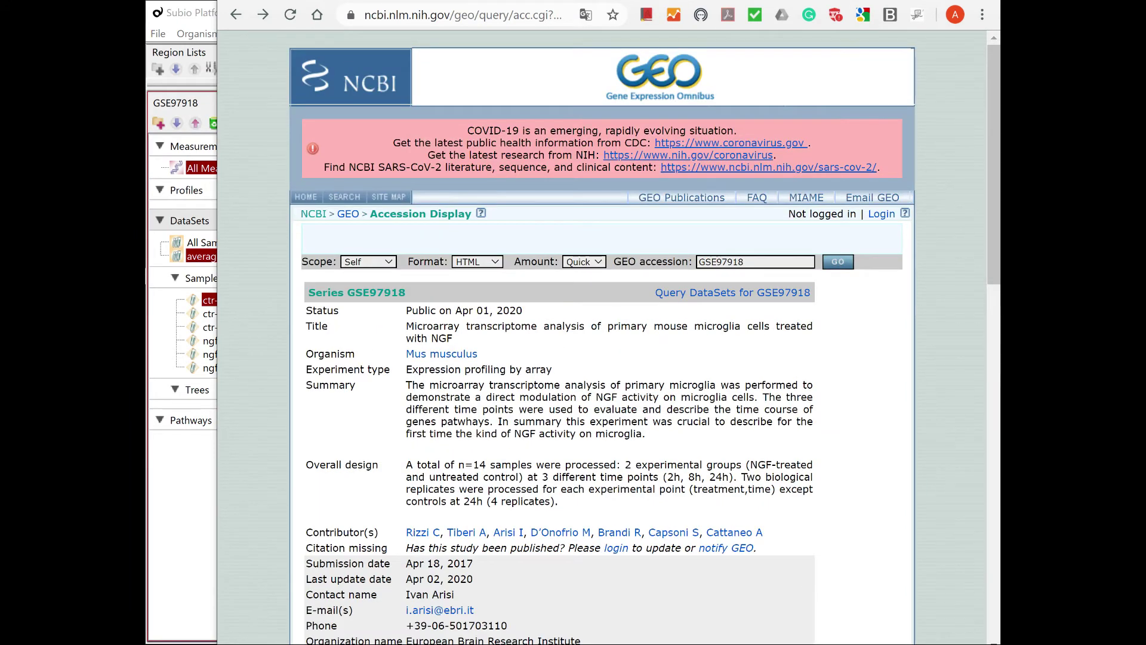
pyautogui.moveTo(304, 326); pyautogui.dragTo(779, 533)
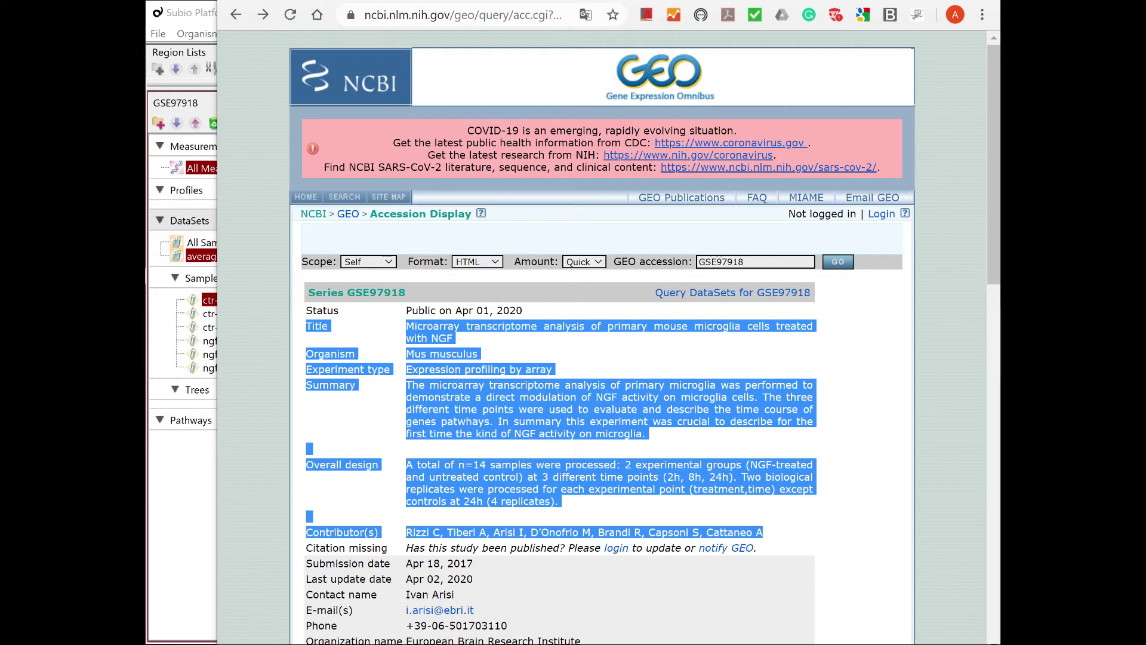
# Paste the copied GSE97918 series description into the Notes box.
pyautogui.click(202, 499)
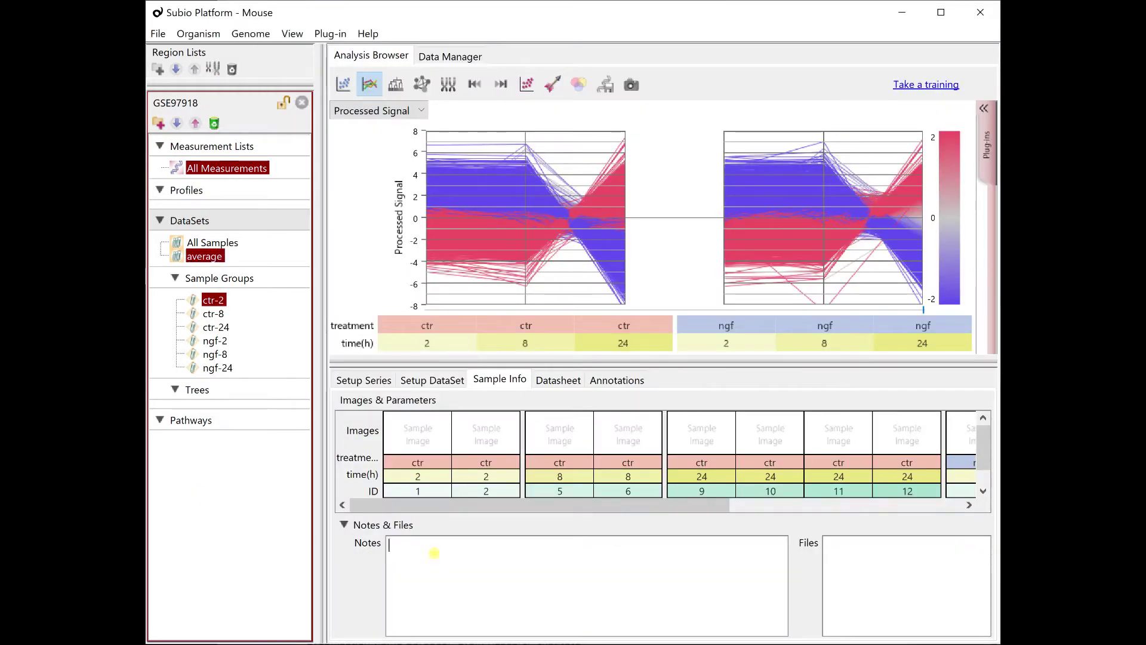
pyautogui.hotkey('ctrl', 'v')
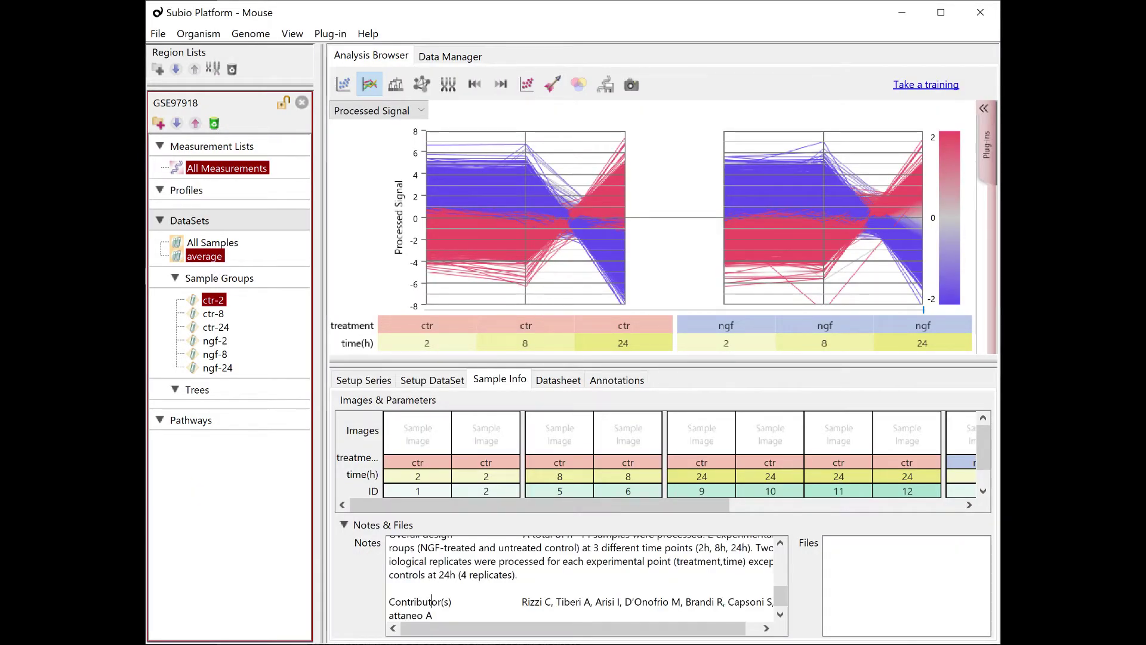
pyautogui.scroll(5, 431, 601)
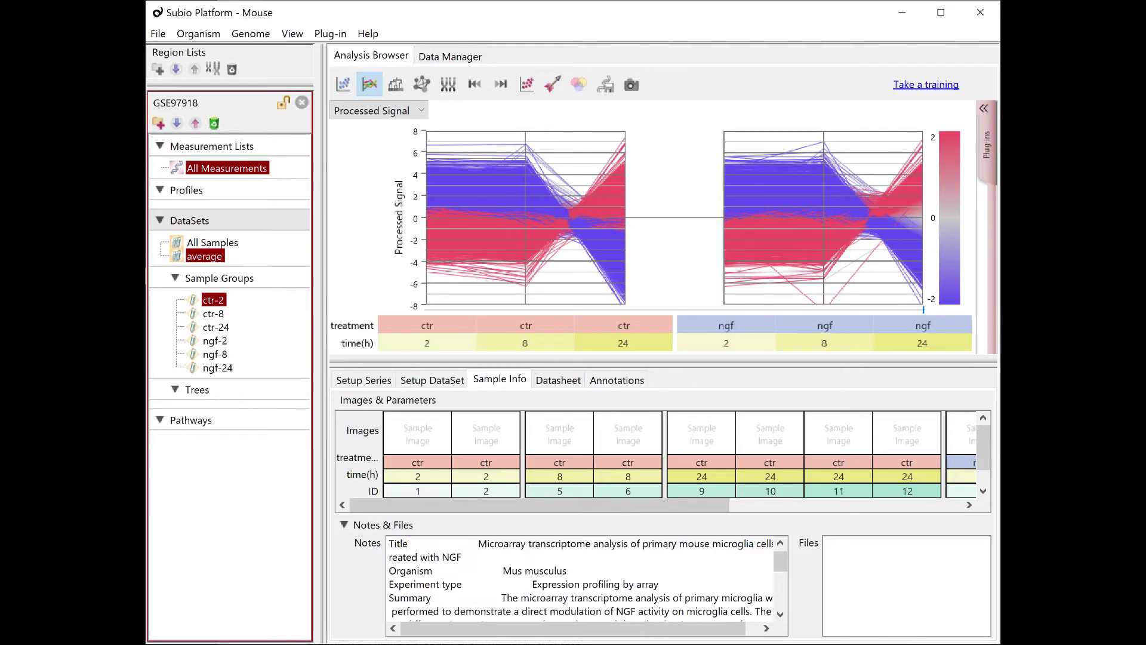
# Put the Title, Organism and Experiment type values on their own lines below their headings.
pyautogui.press('Return')
pyautogui.press('Down')
pyautogui.press('Return')
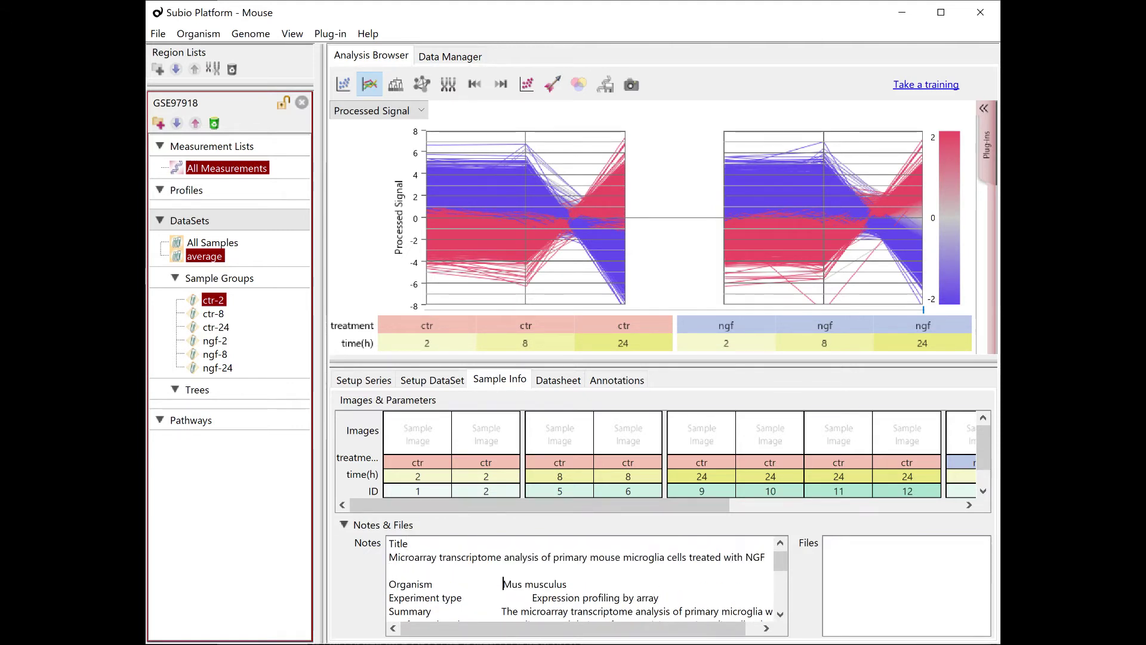
pyautogui.press('Return')
pyautogui.press('Return')
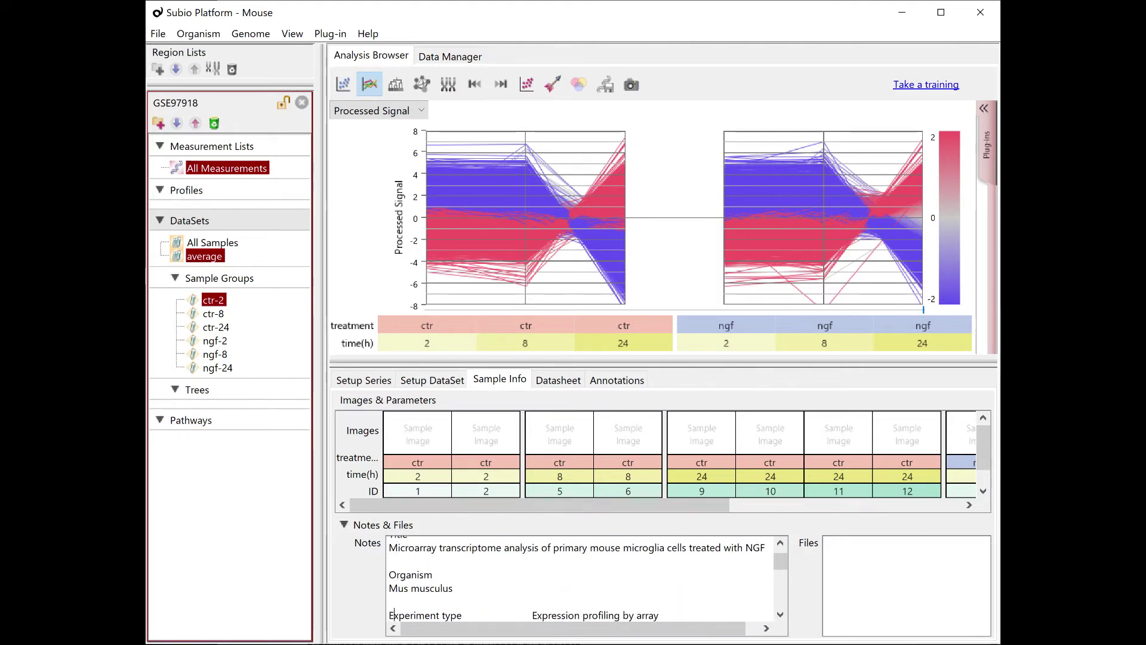
pyautogui.hotkey('ctrl', 'Right')
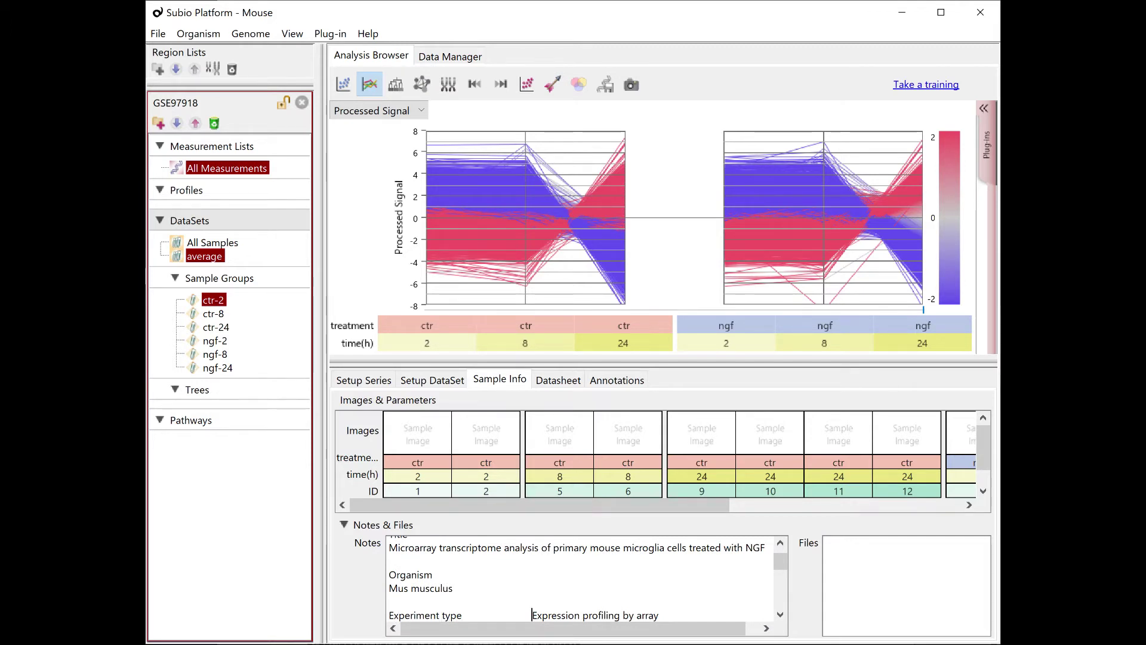
pyautogui.press('Return')
pyautogui.press('Down')
pyautogui.press('Return')
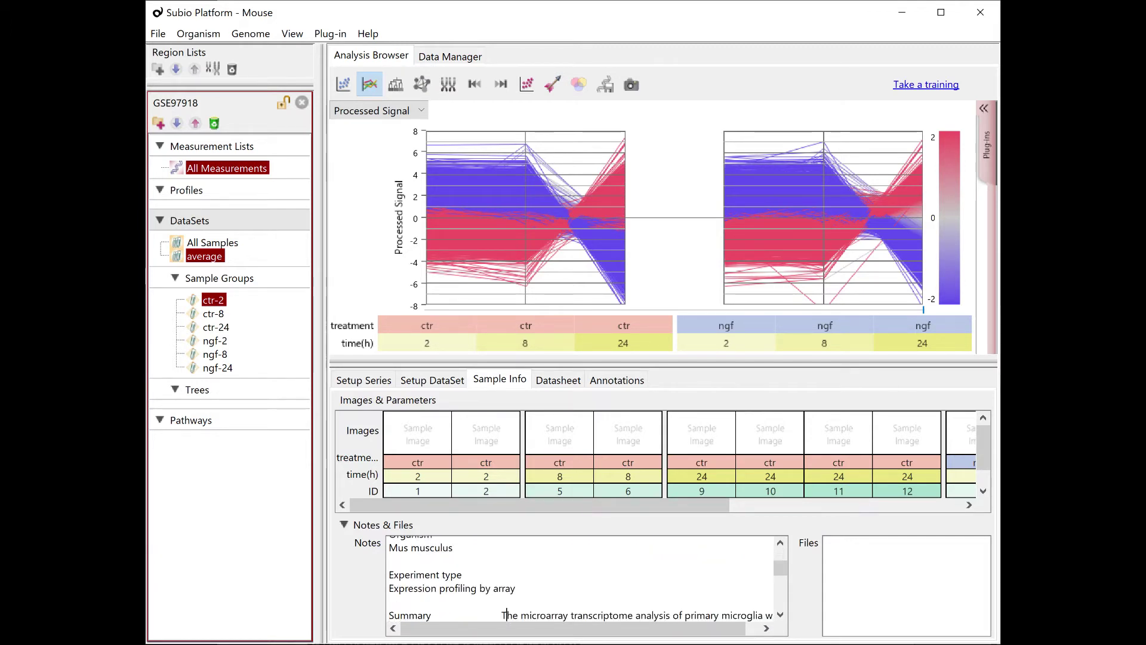
# Move the Summary, Overall design and Contributor(s) text onto separate lines below each heading.
pyautogui.press('Return')
pyautogui.press('Down')
pyautogui.press('Down')
pyautogui.press('Down')
pyautogui.press('Down')
pyautogui.press('Down')
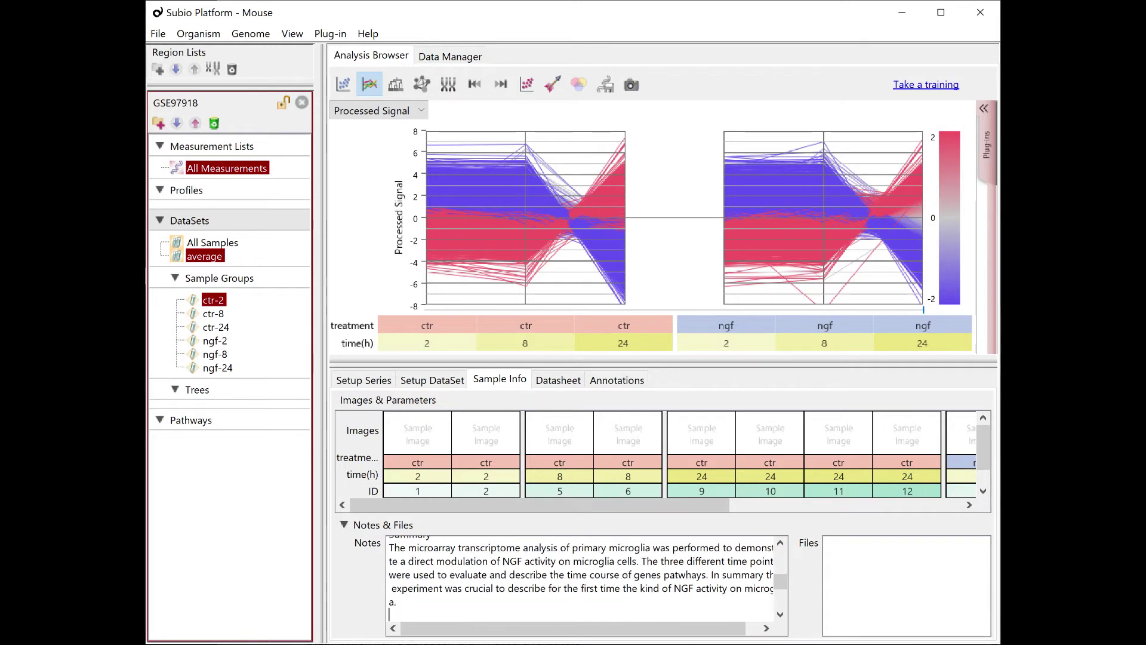
pyautogui.press('Return')
pyautogui.press('Right')
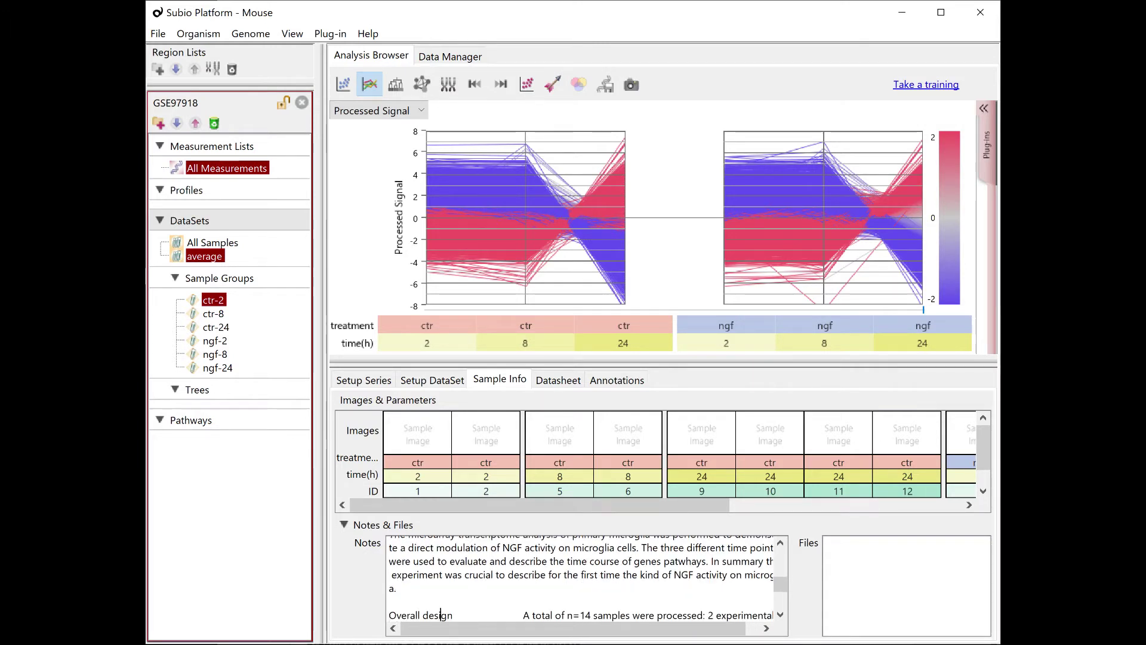
pyautogui.press('Right')
pyautogui.press('Right')
pyautogui.press('Right')
pyautogui.press('Return')
pyautogui.press('Down')
pyautogui.press('Down')
pyautogui.press('Down')
pyautogui.press('Down')
pyautogui.press('Down')
pyautogui.press('Return')
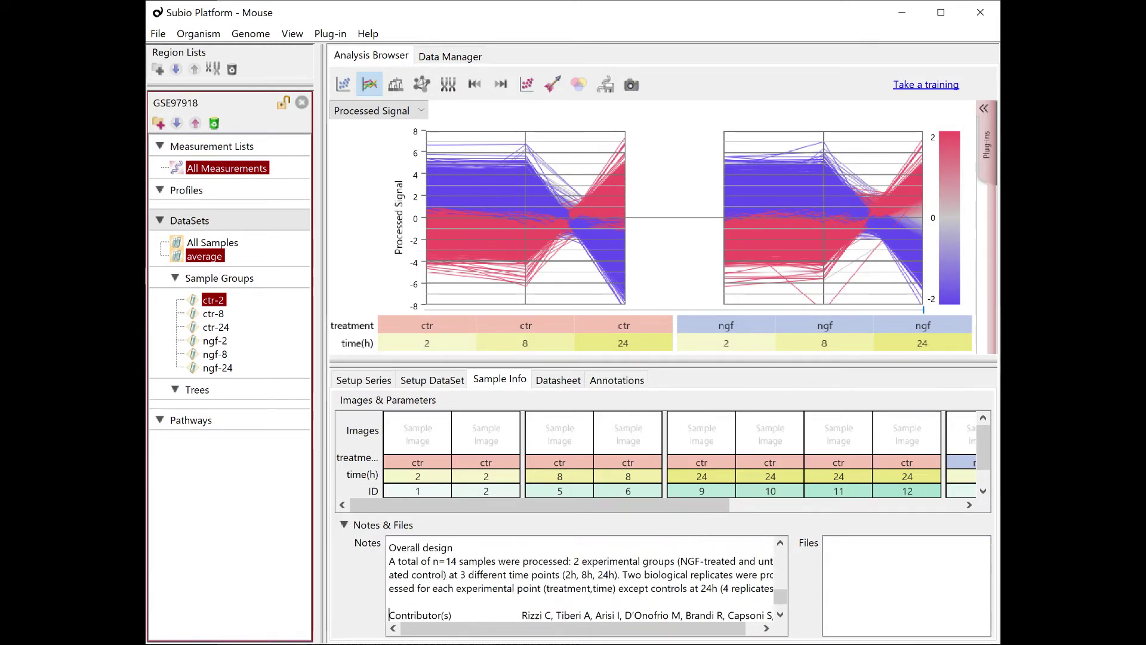
pyautogui.click(431, 614)
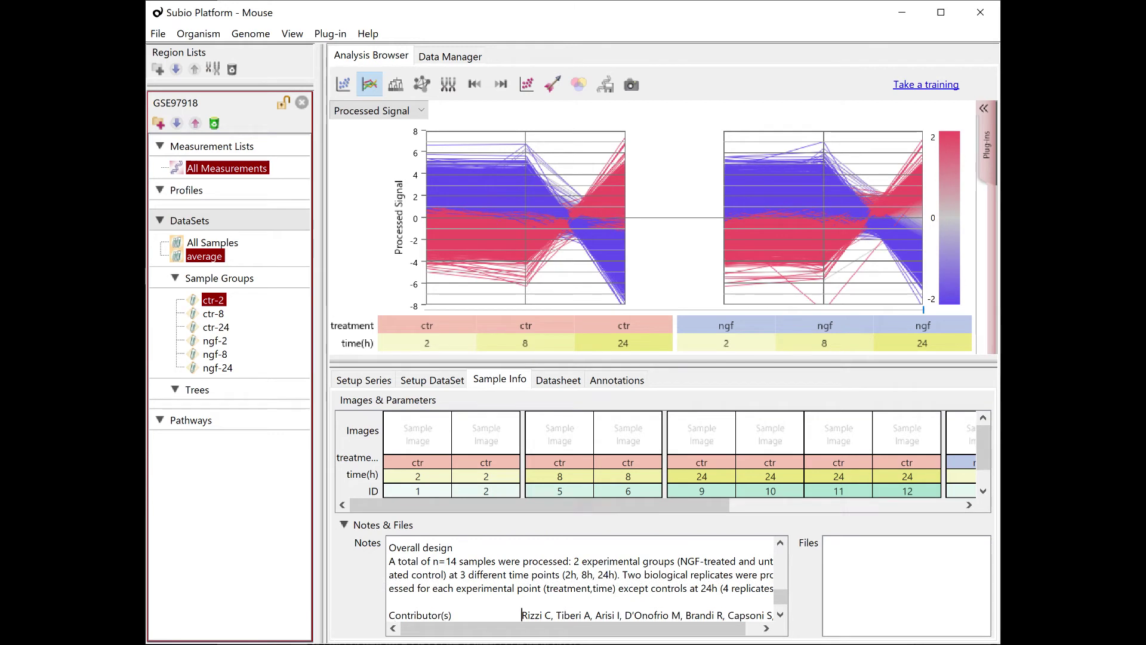
pyautogui.press('Return')
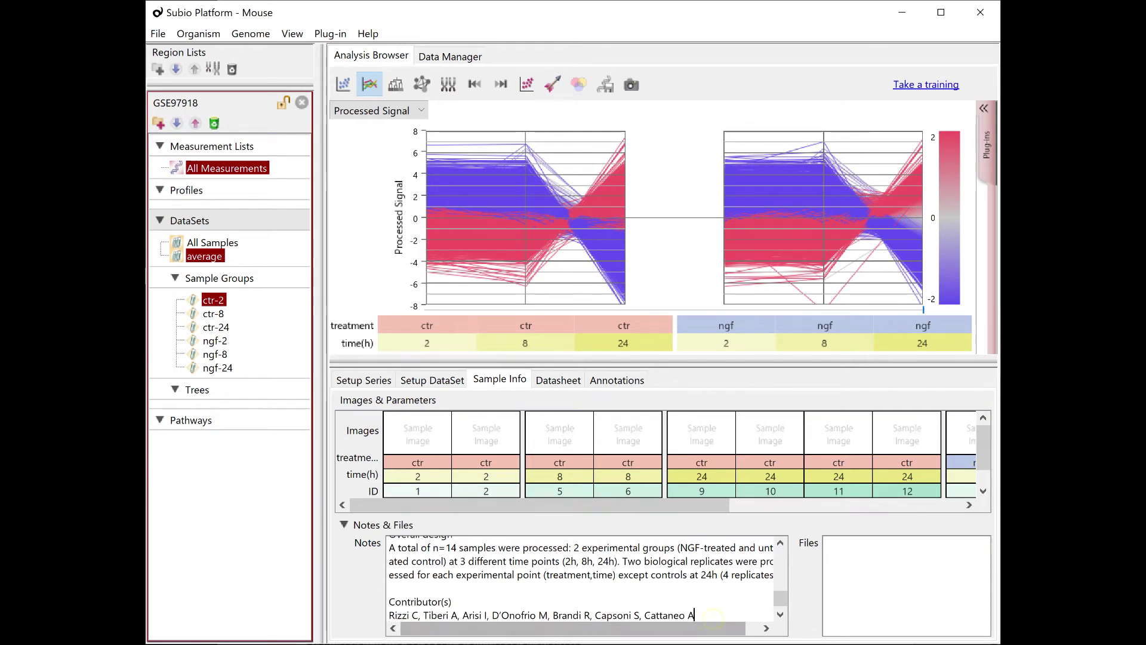
pyautogui.press('Down')
pyautogui.press('Down')
# Paste the GSE97918 GEO page address at the end of the notes.
pyautogui.hotkey('alt', 'Tab')
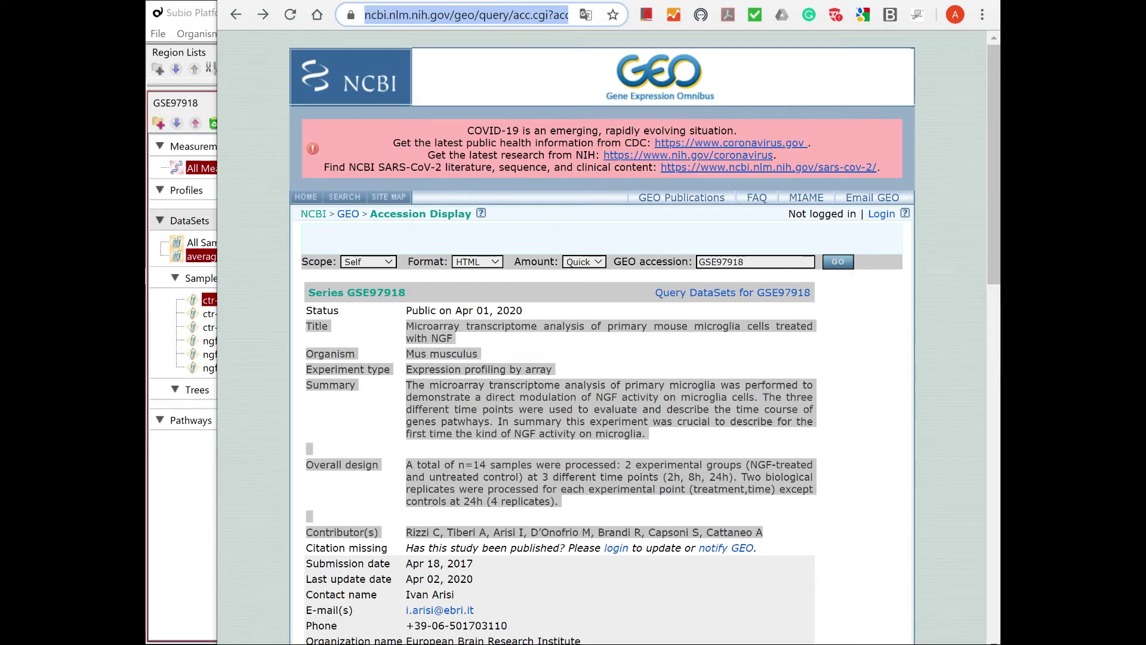
pyautogui.click(178, 552)
pyautogui.click(444, 622)
pyautogui.write('https://www.ncbi.nlm.nih.gov/geo/query/acc.cgi?acc=GSE97918')
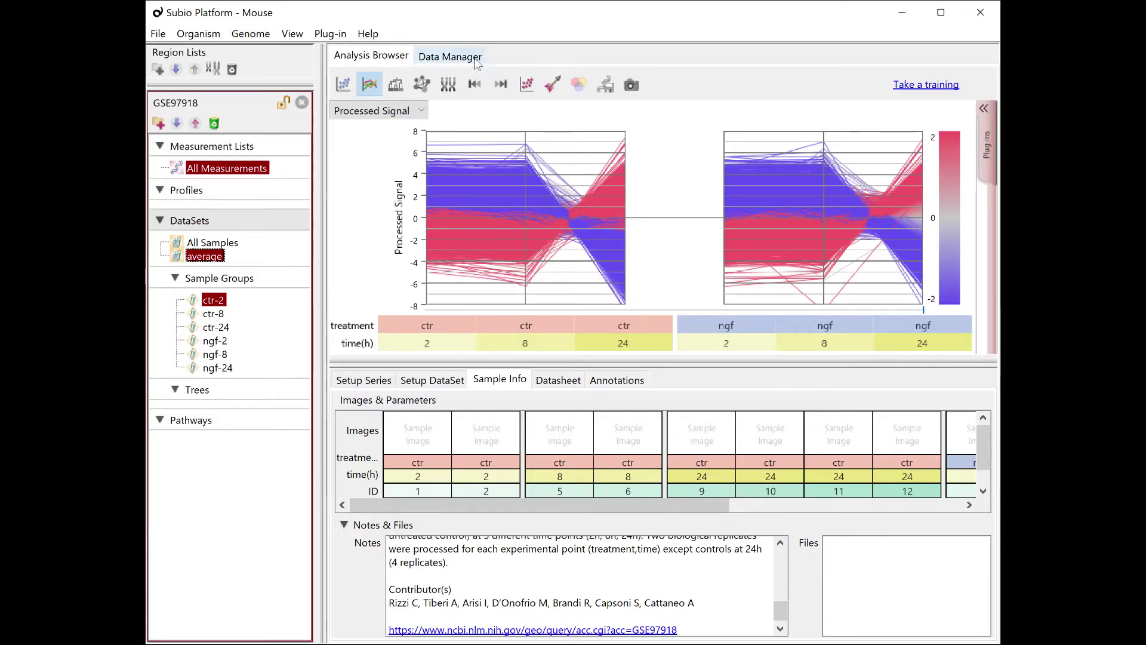
# Open the microarray platform for editing and hide the CYTOBAND, DESCRIPTION, GO_ID and SEQUENCE columns.
pyautogui.click(469, 60)
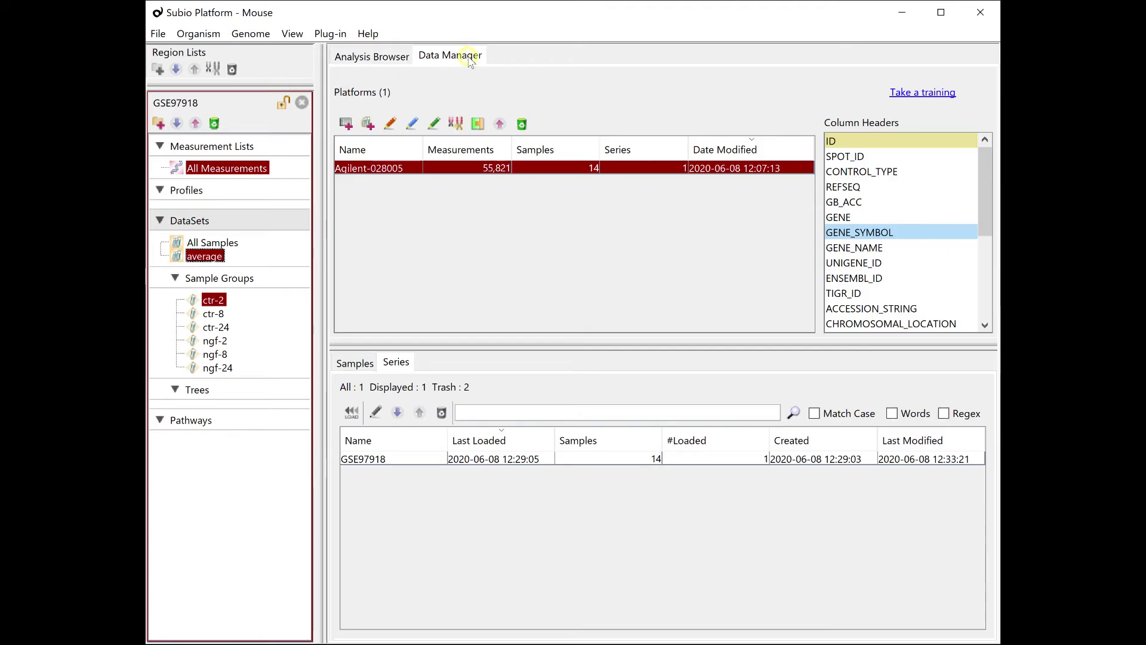
pyautogui.click(391, 124)
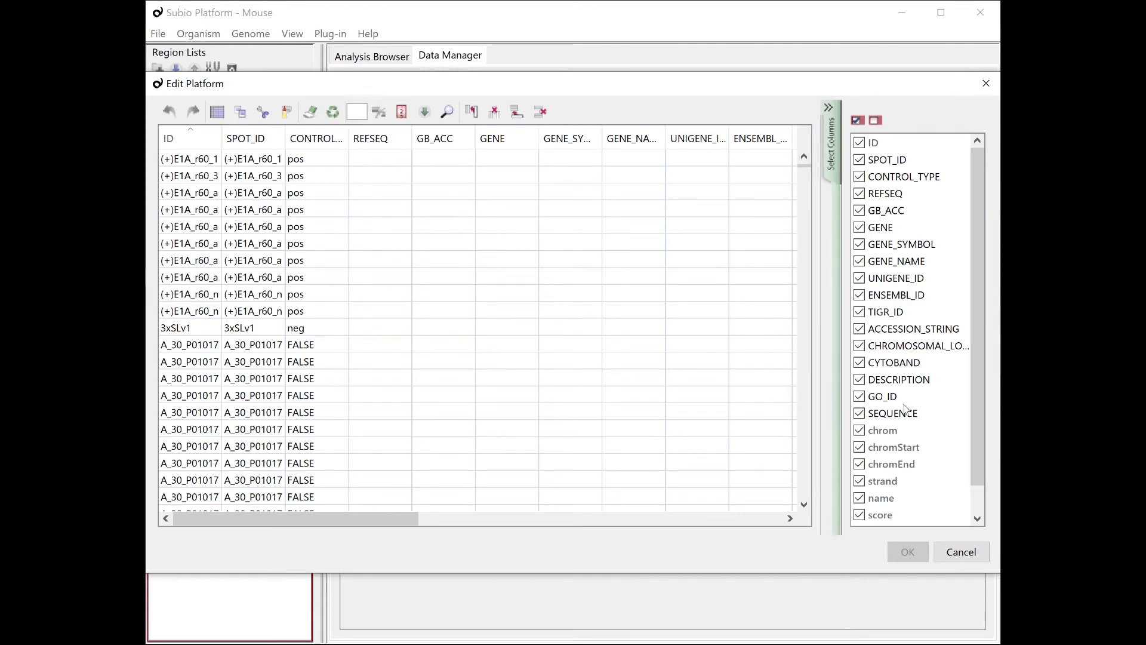
pyautogui.moveTo(908, 415); pyautogui.dragTo(912, 363)
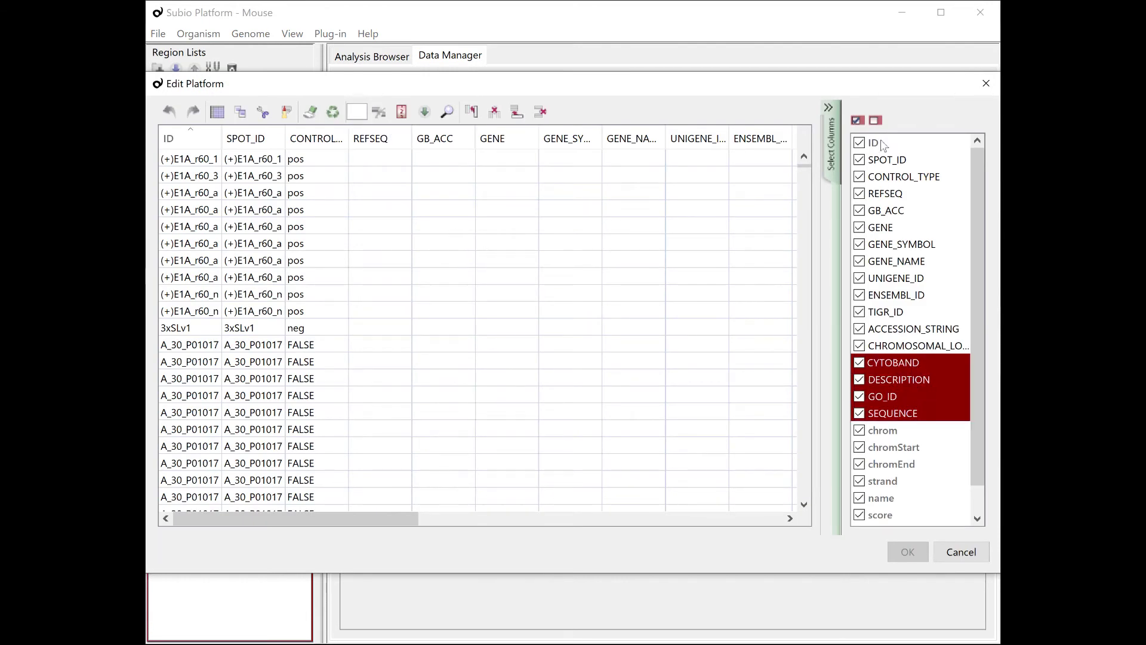
pyautogui.click(874, 122)
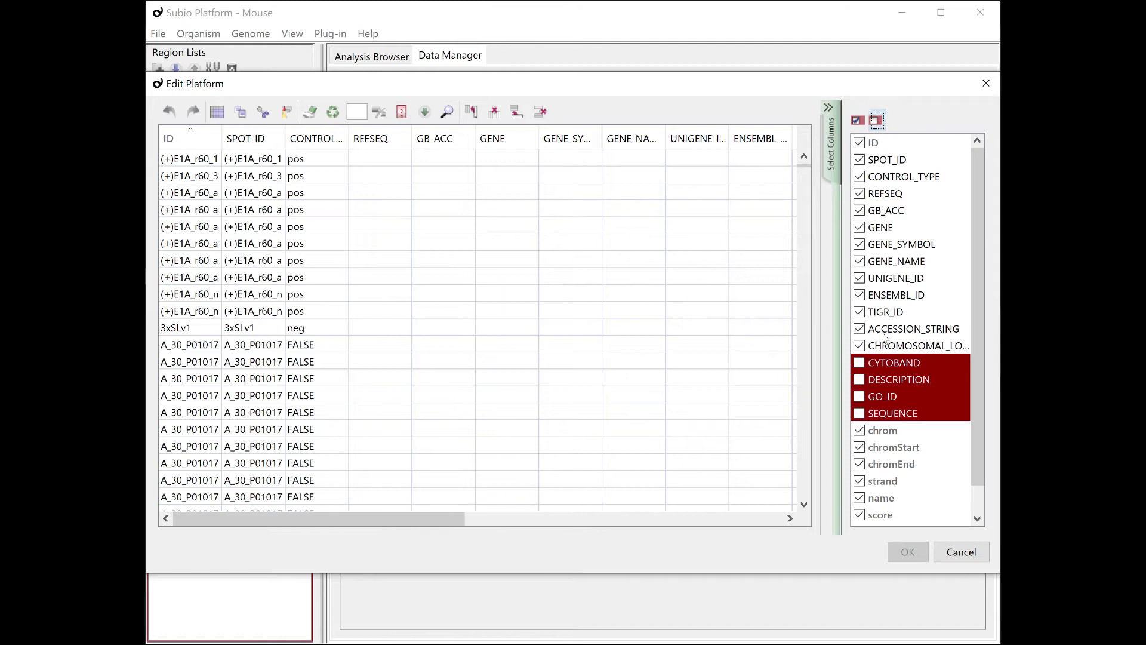
# Hide the ID–ACCESSION_STRING and name–blockStarts columns, then widen CHROMOSOMAL_LOCATION to show full values.
pyautogui.click(884, 331)
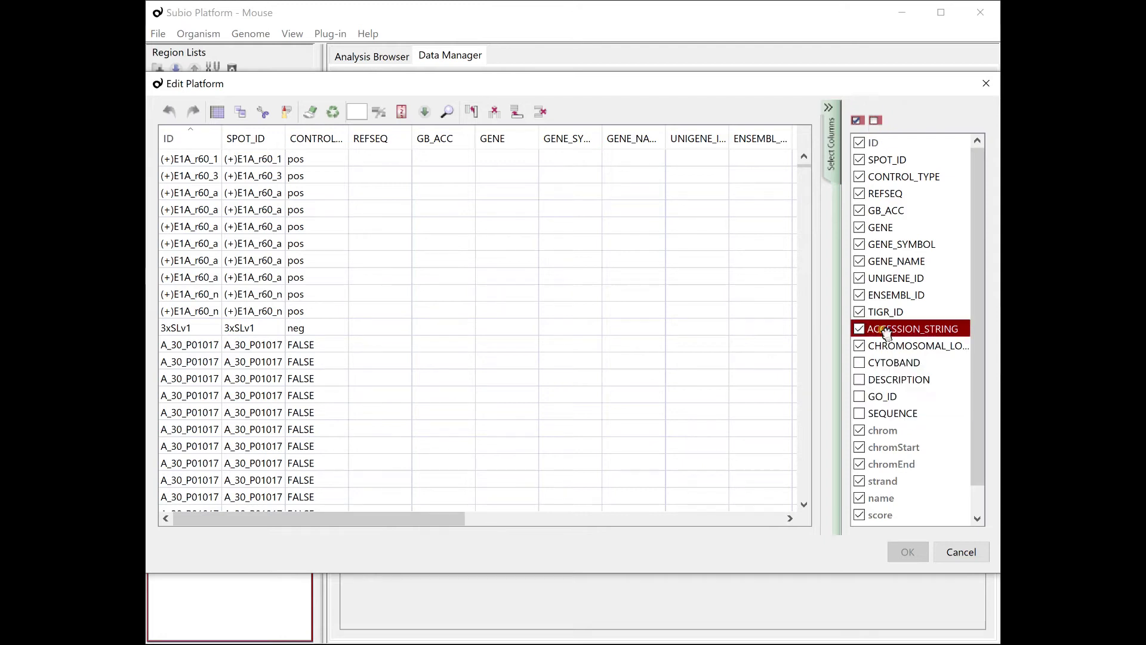
pyautogui.keyDown('shift'); pyautogui.click(881, 142); pyautogui.keyUp('shift')
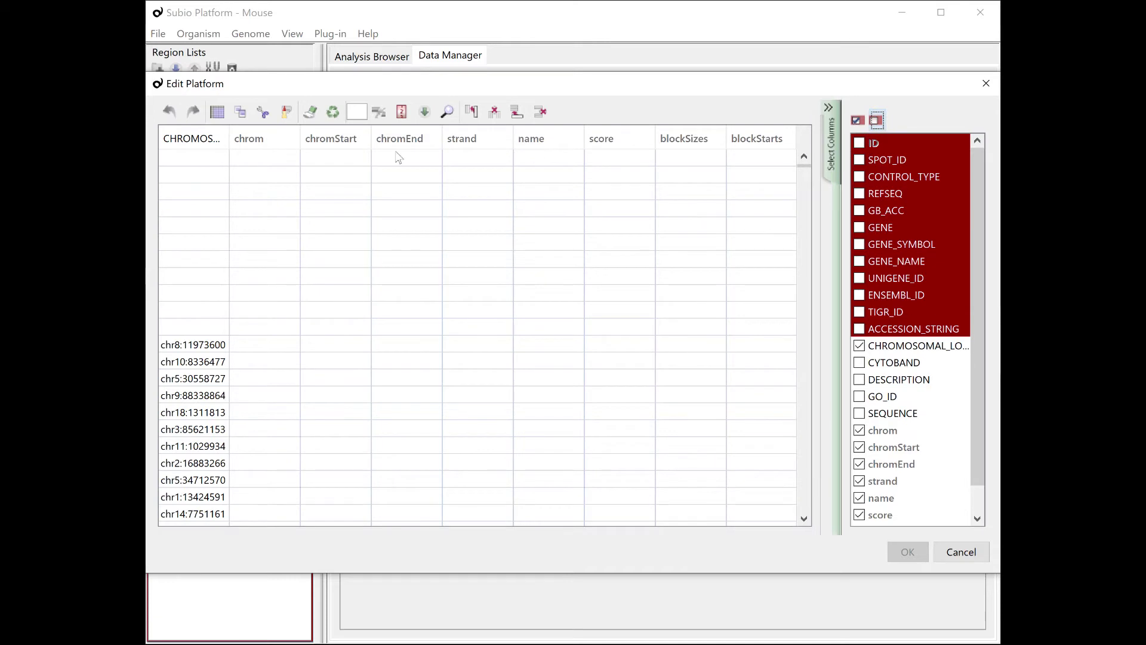
pyautogui.scroll(-1, 942, 475)
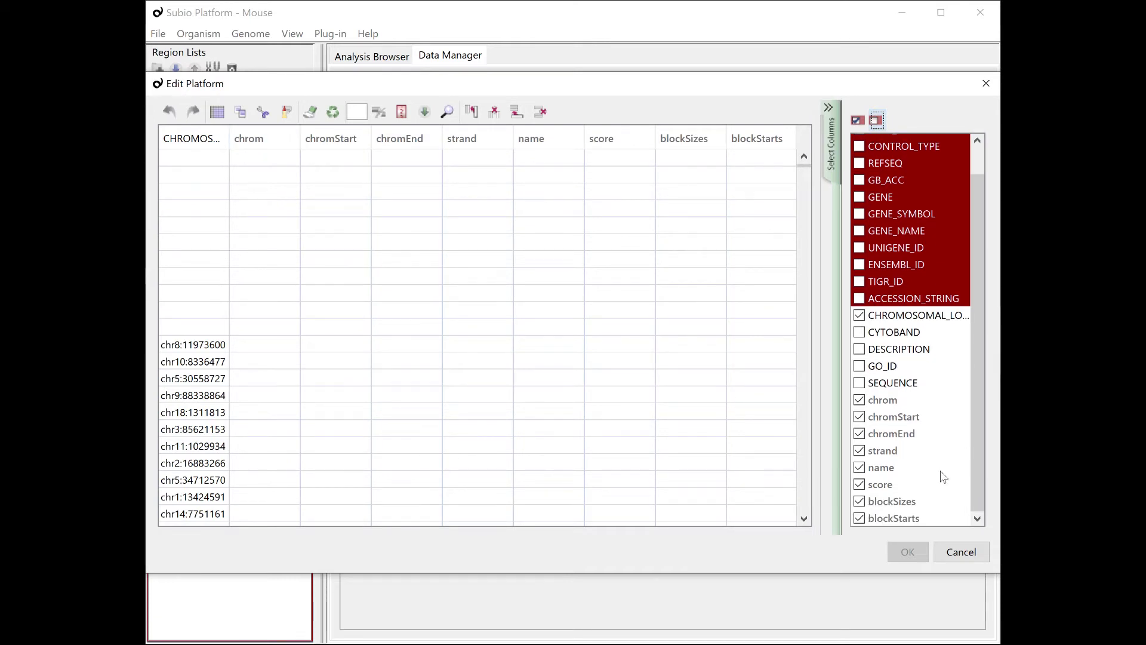
pyautogui.click(899, 517)
pyautogui.keyDown('shift'); pyautogui.click(893, 467); pyautogui.keyUp('shift')
pyautogui.click(875, 120)
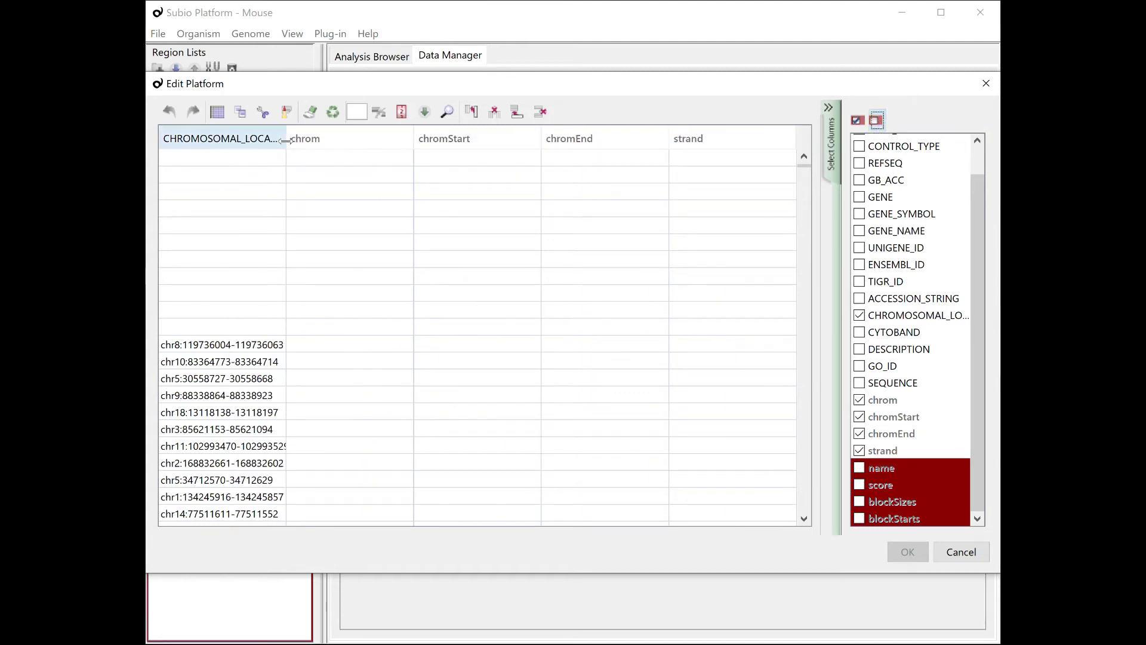
pyautogui.moveTo(325, 143); pyautogui.dragTo(360, 146)
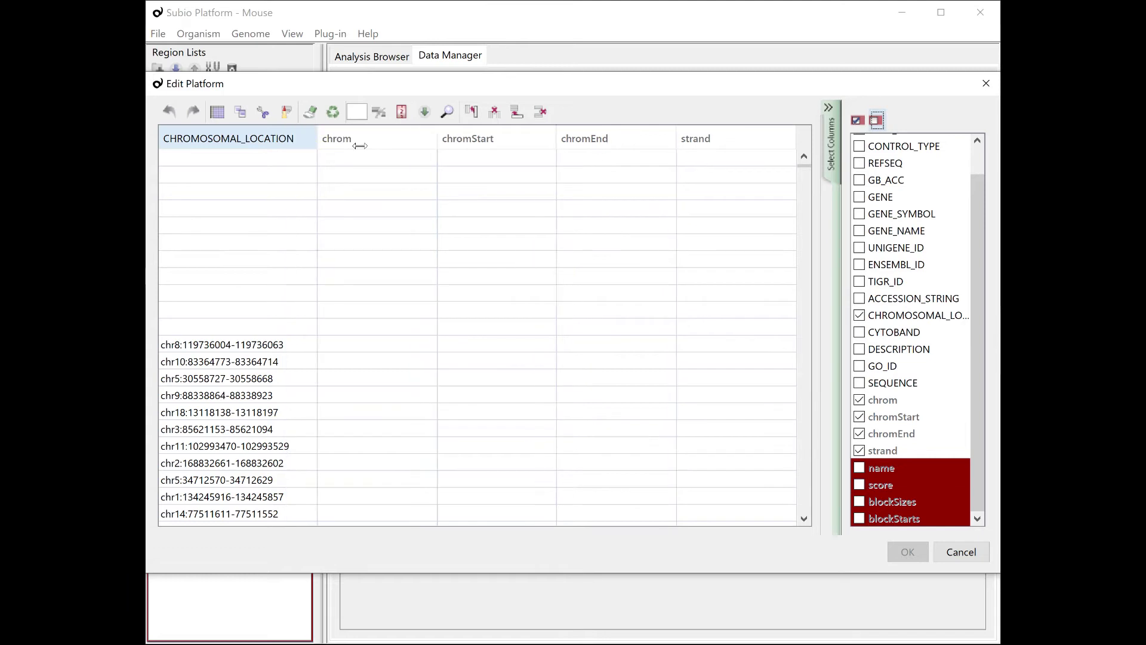
pyautogui.click(322, 347)
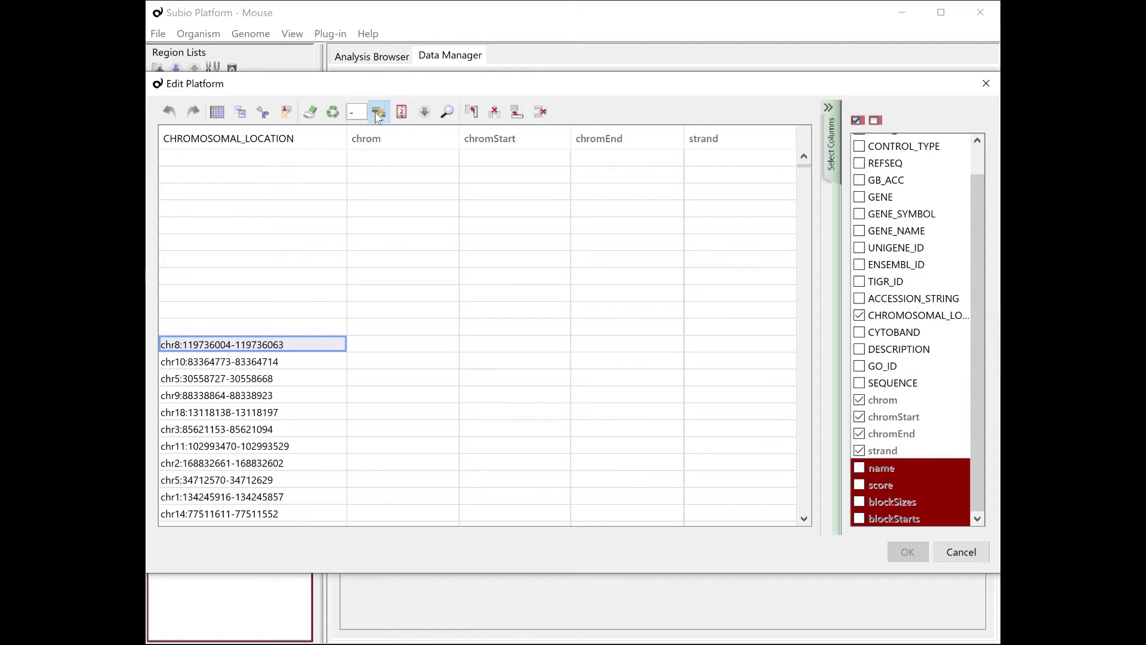
# Split CHROMOSOMAL_LOCATION at '-' and then at ':' into chromosome, start and end columns.
pyautogui.click(378, 113)
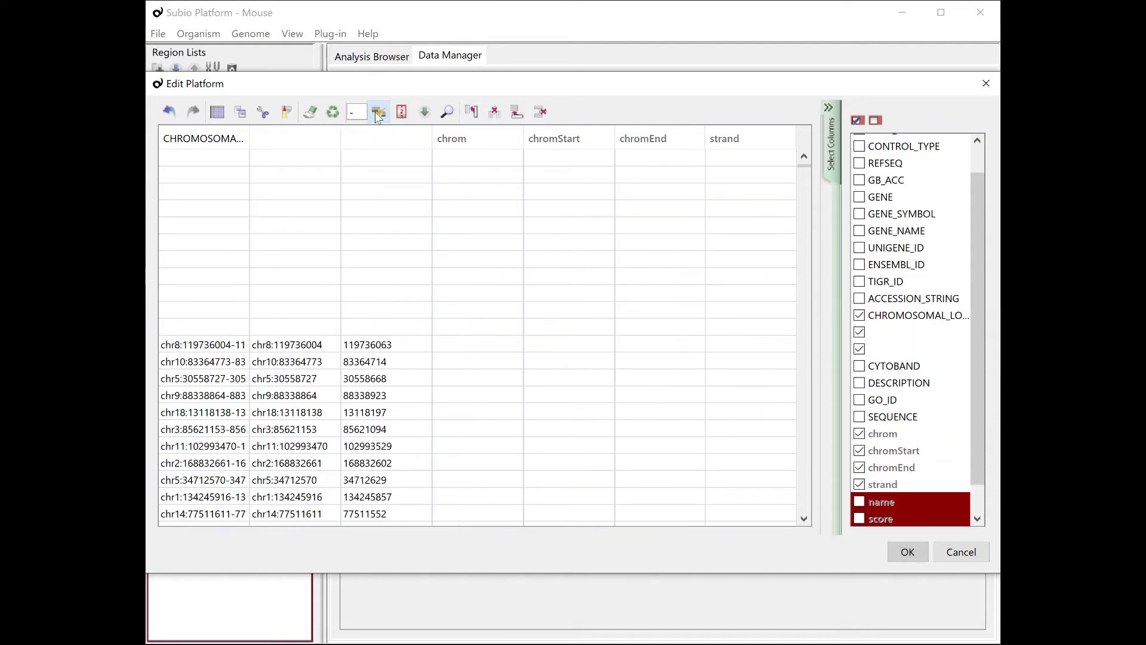
pyautogui.click(319, 345)
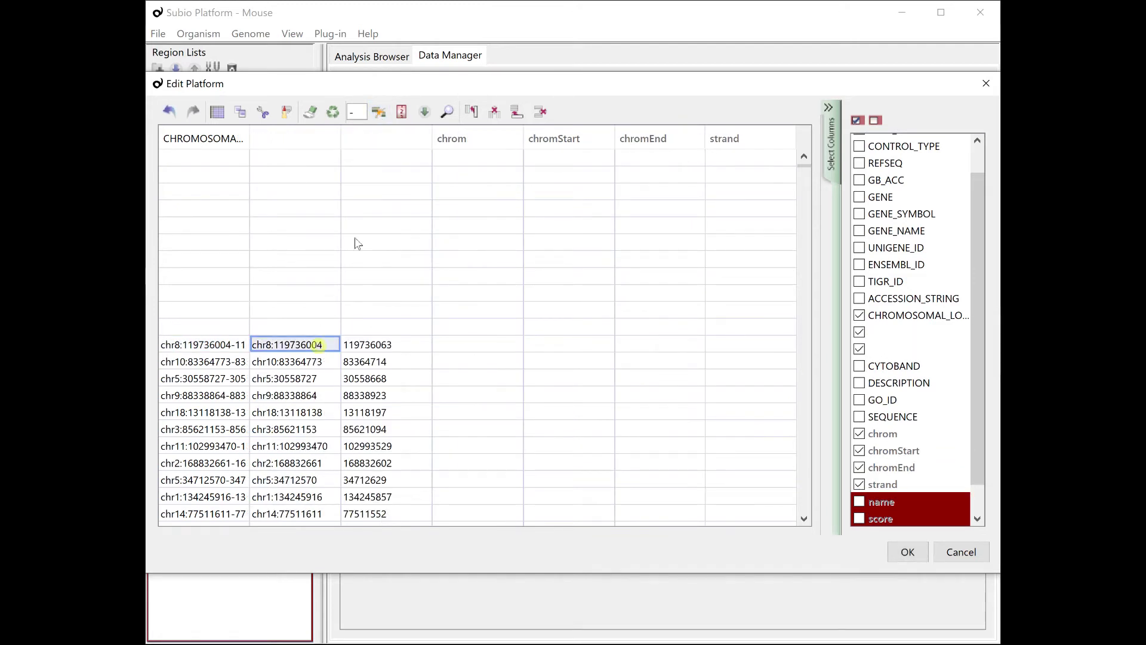
pyautogui.click(360, 113)
pyautogui.write(':')
pyautogui.click(380, 114)
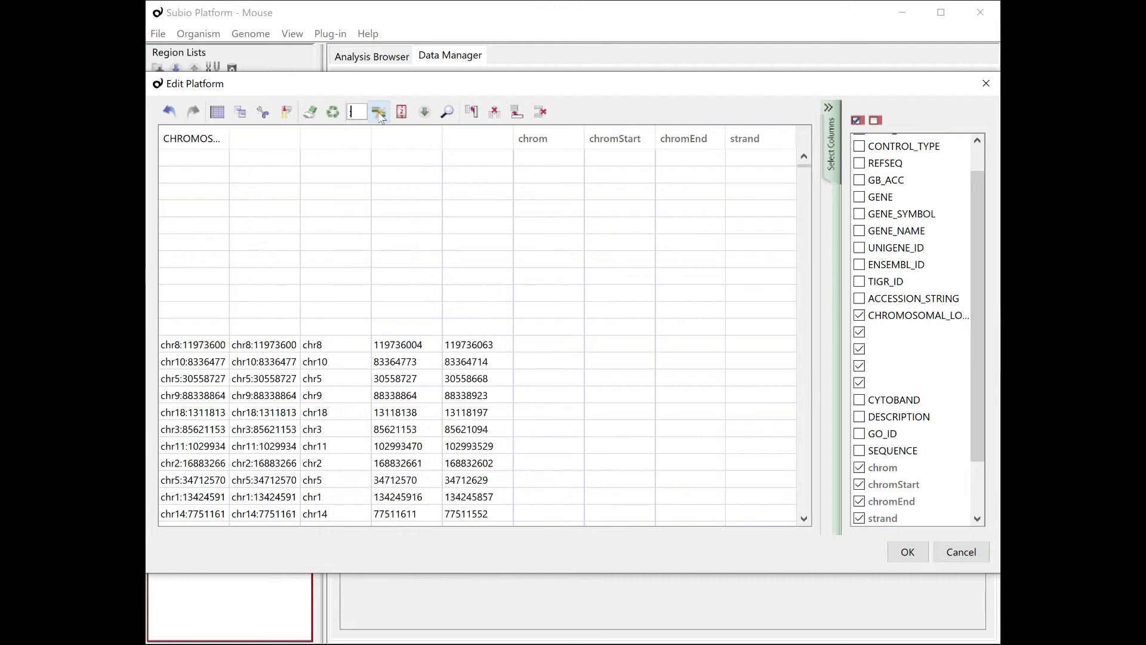
# Paste the three split columns into chrom, chromStart and chromEnd, then delete the temporary columns.
pyautogui.click(356, 159)
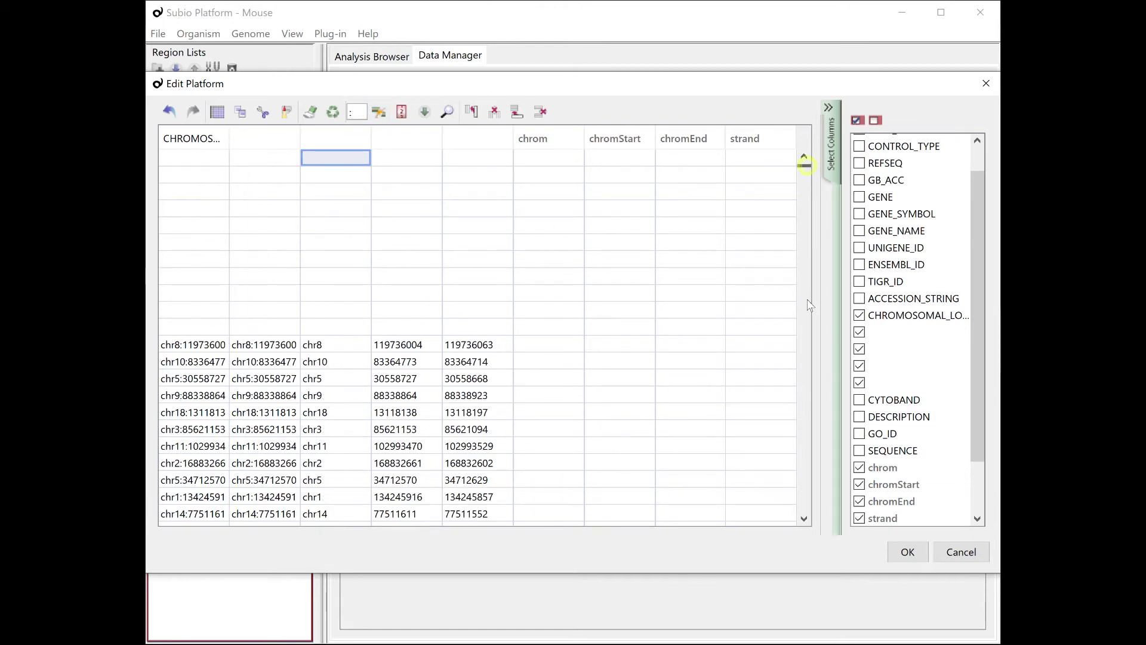
pyautogui.scroll(-10, 811, 518)
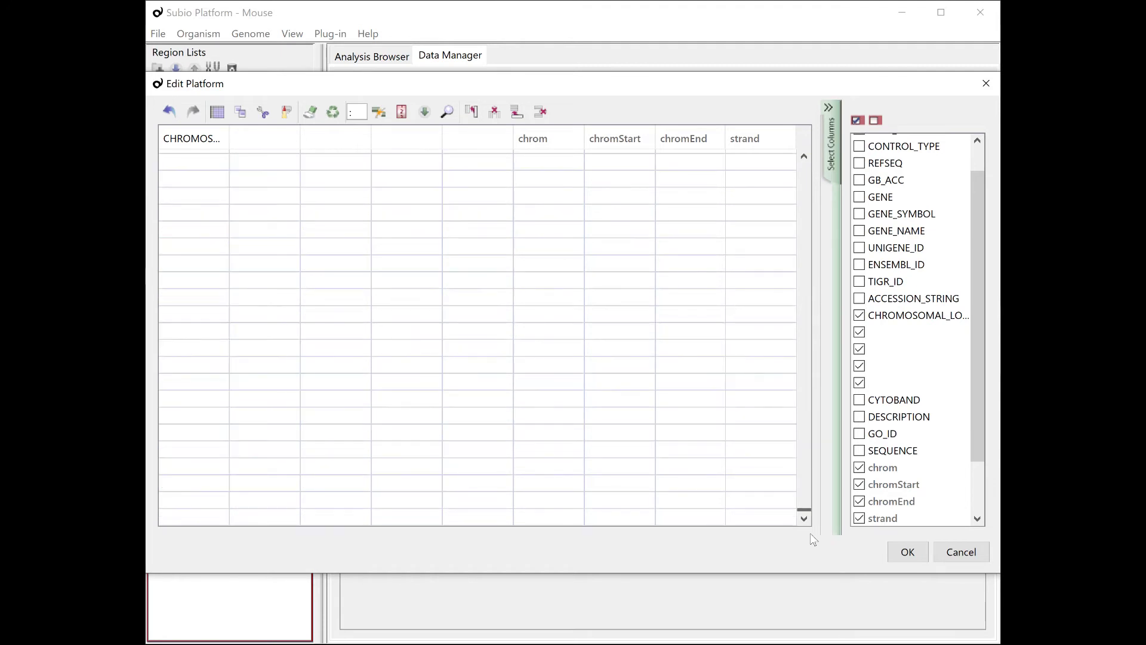
pyautogui.click(493, 515)
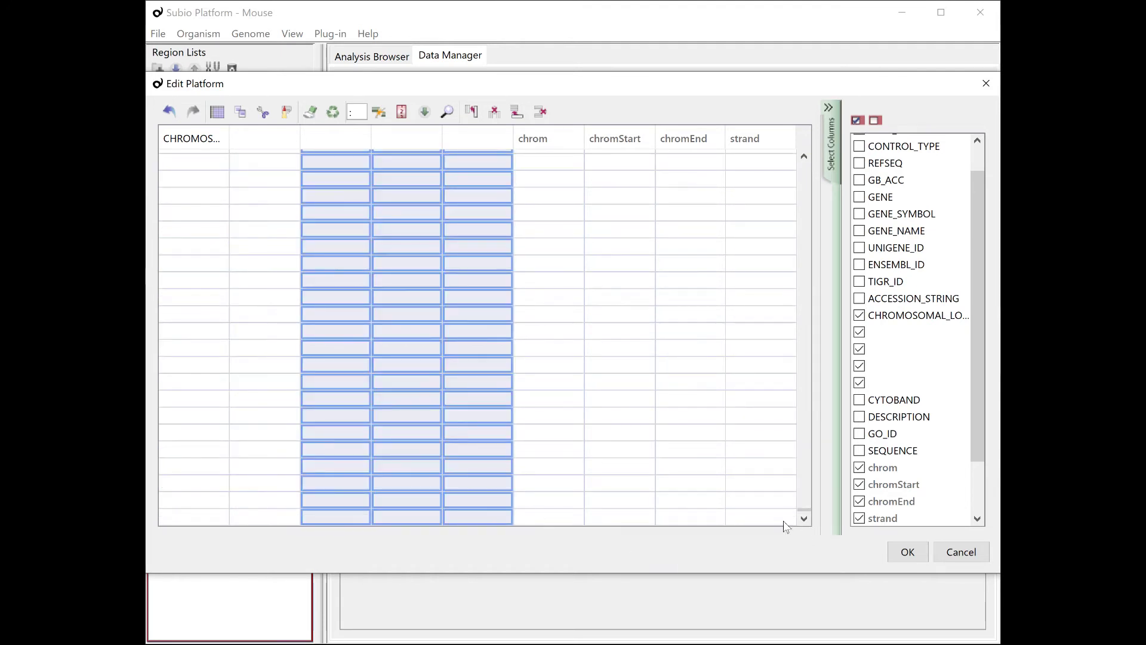
pyautogui.moveTo(804, 512); pyautogui.dragTo(812, 140)
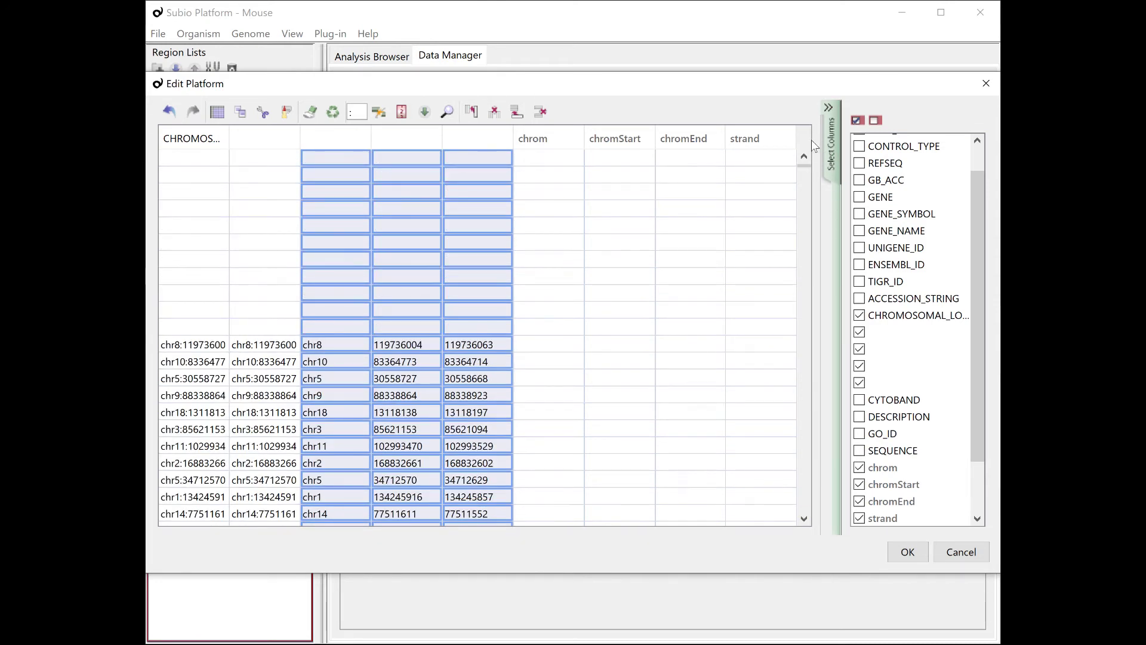
pyautogui.click(566, 160)
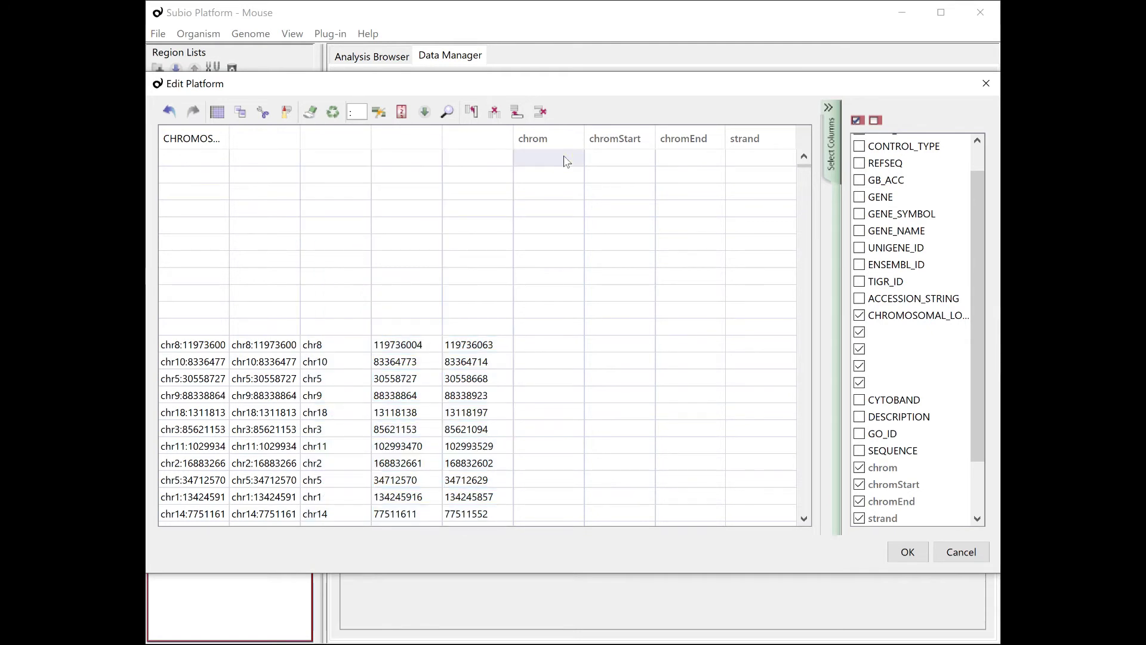
pyautogui.hotkey('ctrl', 'v')
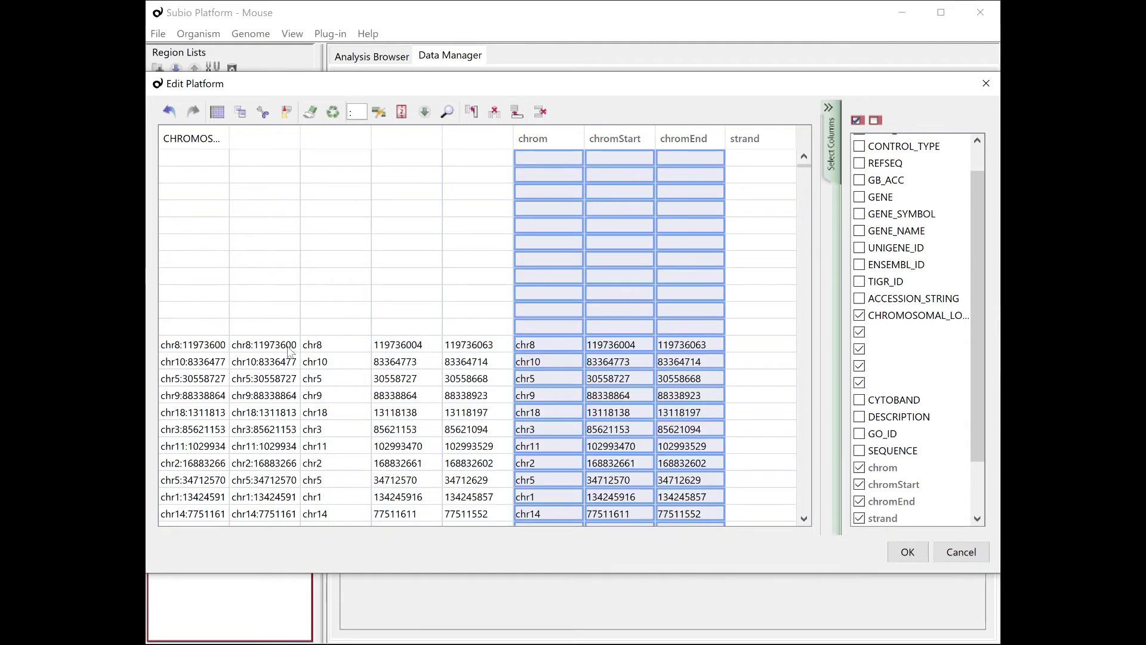
pyautogui.moveTo(289, 351); pyautogui.dragTo(458, 348)
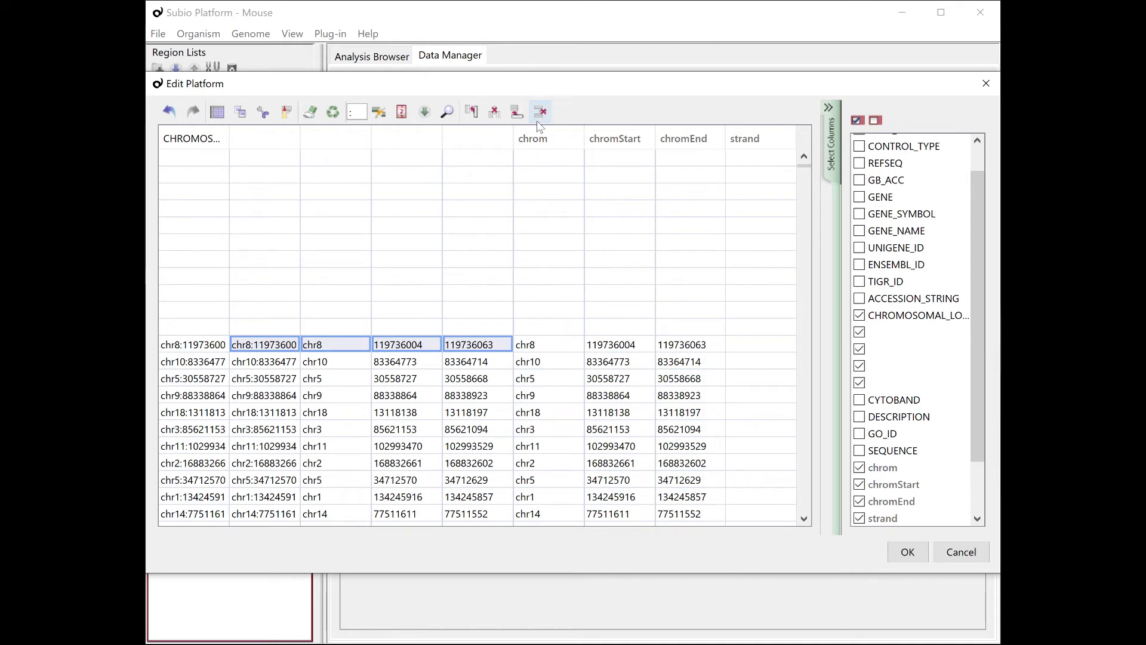
pyautogui.click(496, 113)
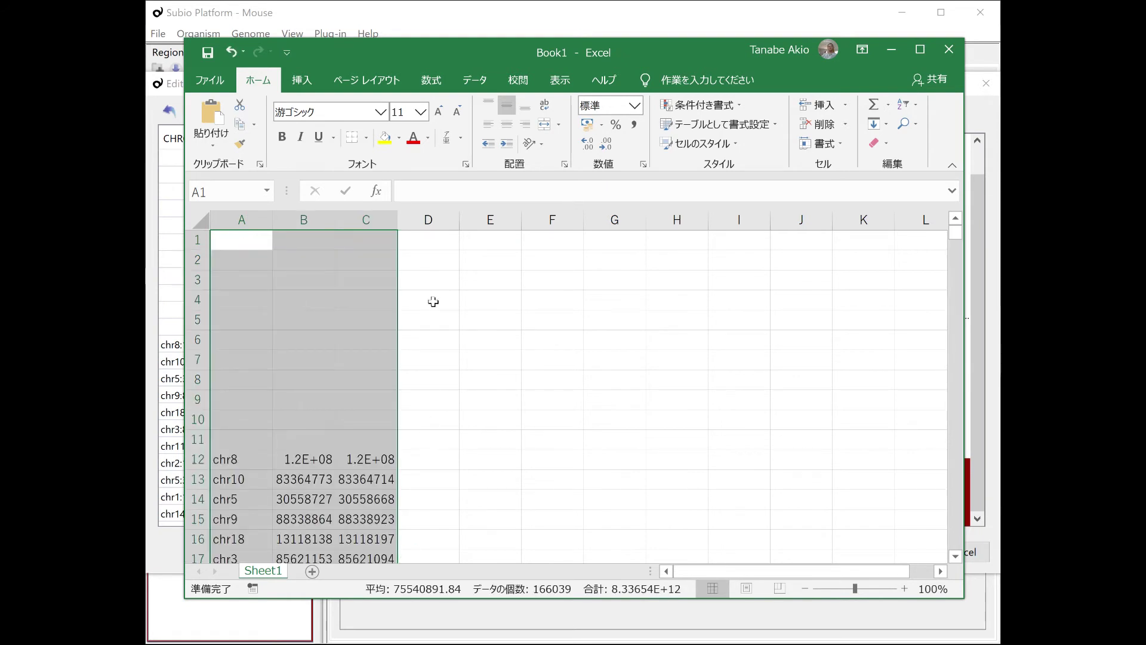
# Enter =IF(C1="","",IF(C1>B1,"+","-")) in cell D1.
pyautogui.click(434, 247)
pyautogui.write('=IF(')
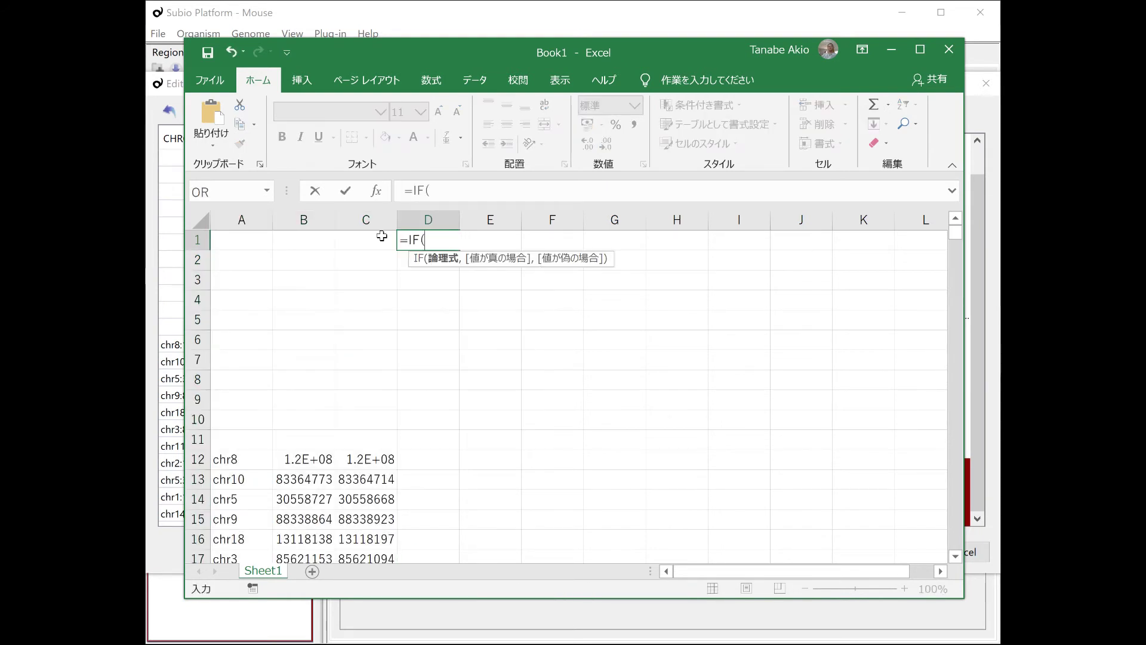
pyautogui.write('C1="","",IF(C1>B1,"+","-"))')
pyautogui.press('Return')
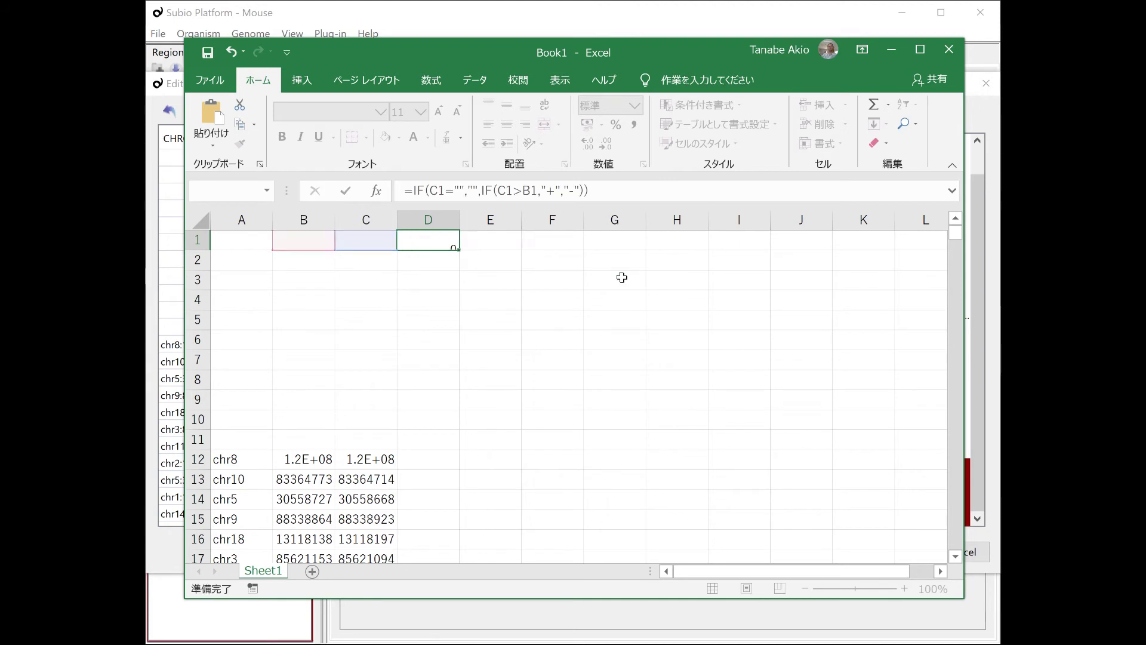
# Fill the strand formula down D1:D55821 and copy column D.
pyautogui.click(438, 239)
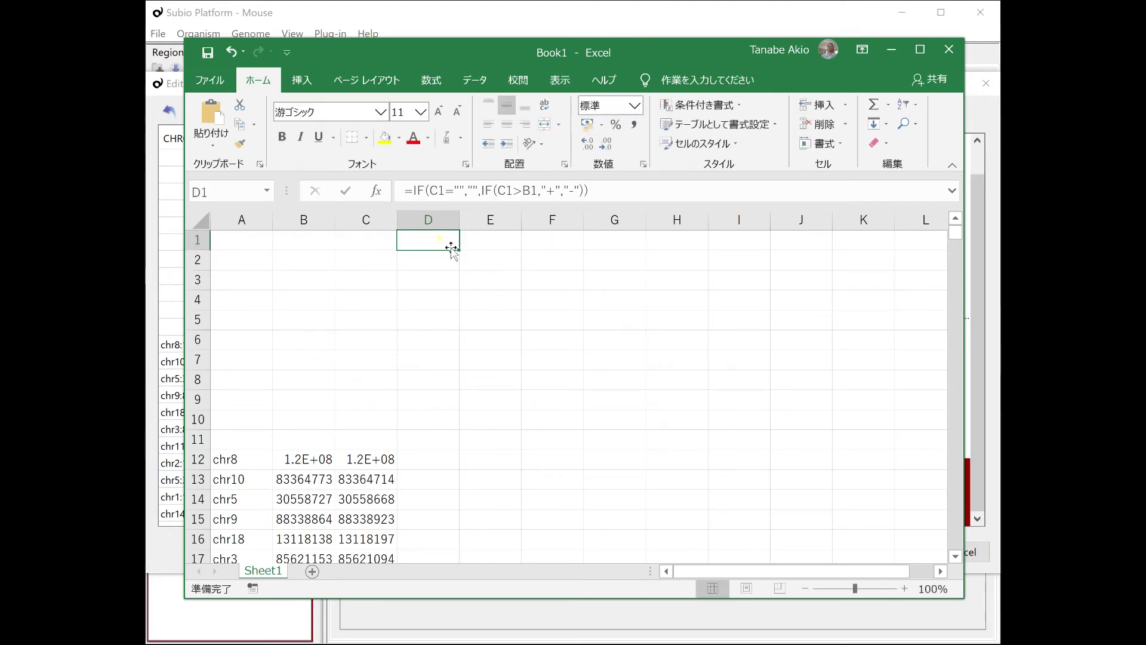
pyautogui.moveTo(458, 250); pyautogui.dragTo(446, 492)
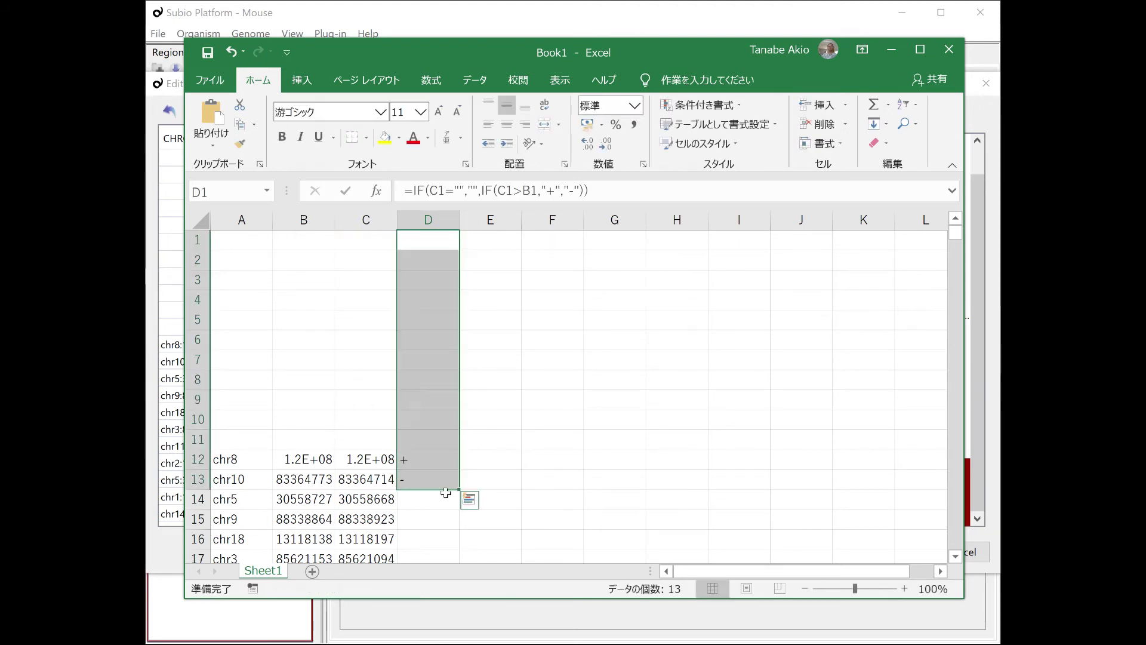
pyautogui.moveTo(955, 239); pyautogui.dragTo(955, 562)
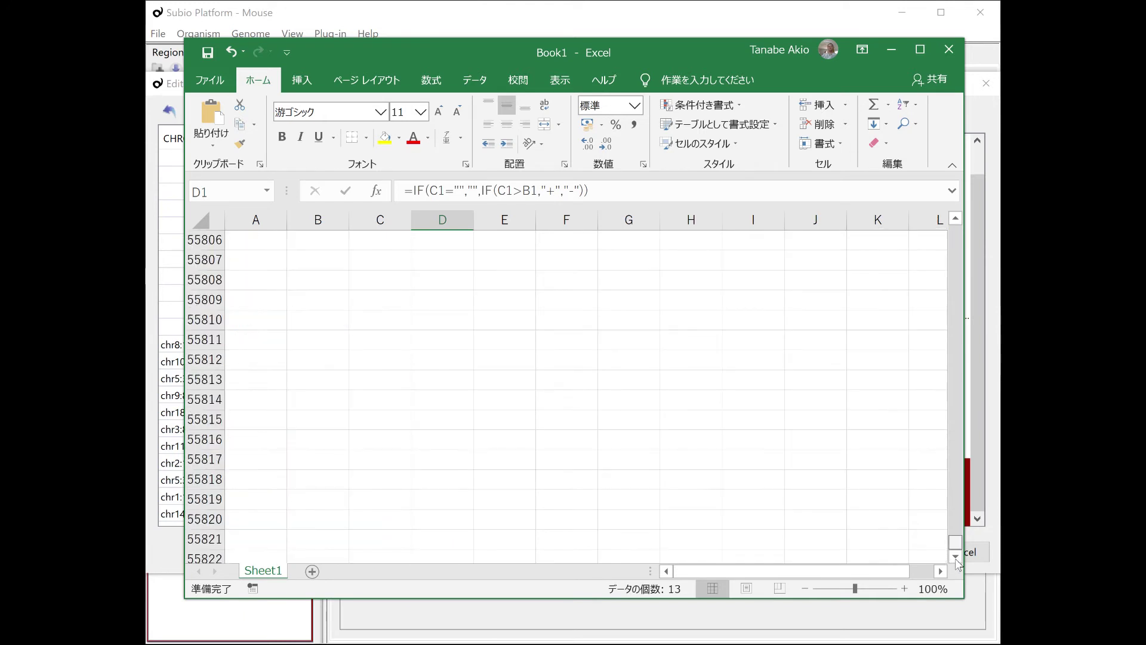
pyautogui.keyDown('shift'); pyautogui.click(442, 540); pyautogui.keyUp('shift')
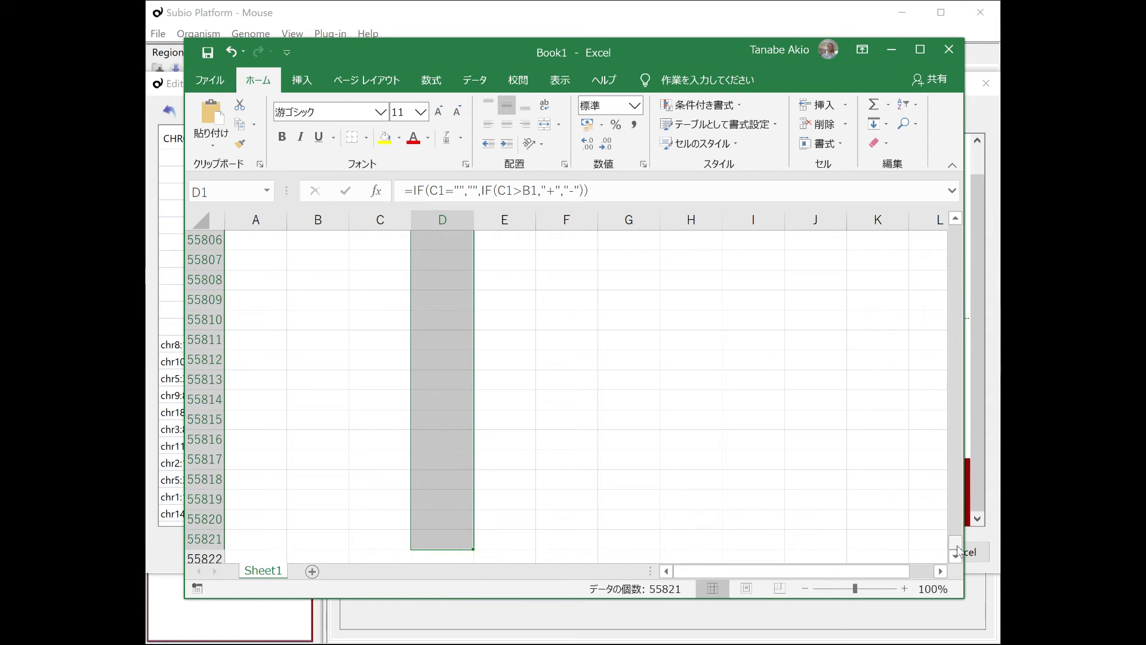
pyautogui.moveTo(955, 540); pyautogui.dragTo(955, 237)
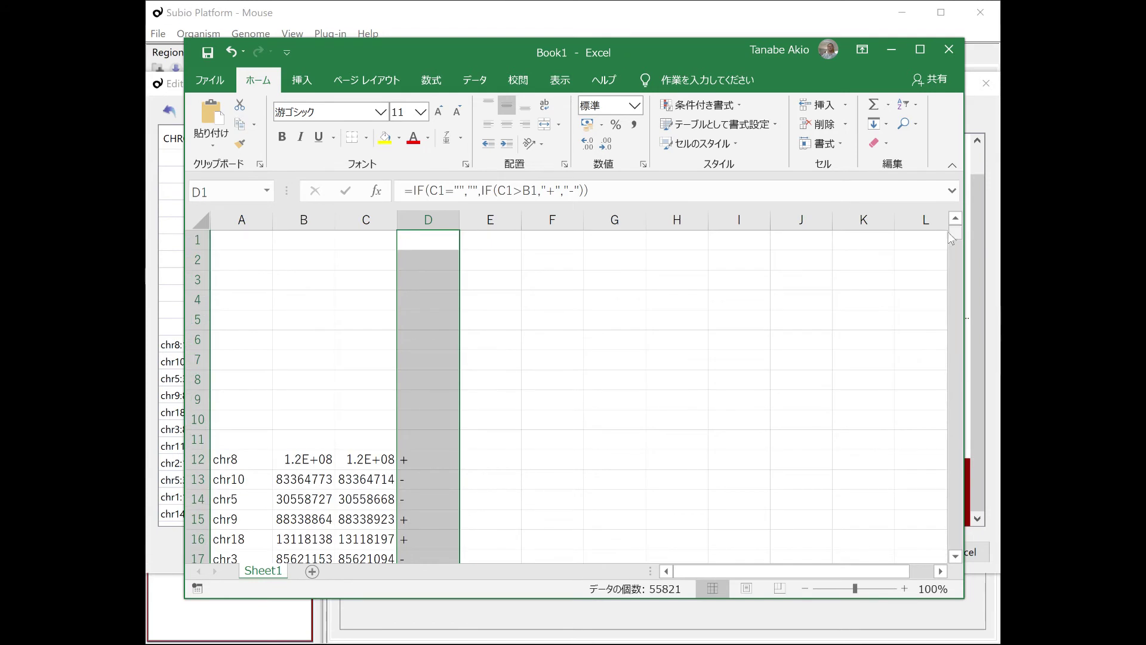
pyautogui.hotkey('ctrl', 'q')
# Paste the +/− strand signs into the platform's strand column and check the values.
pyautogui.click(721, 17)
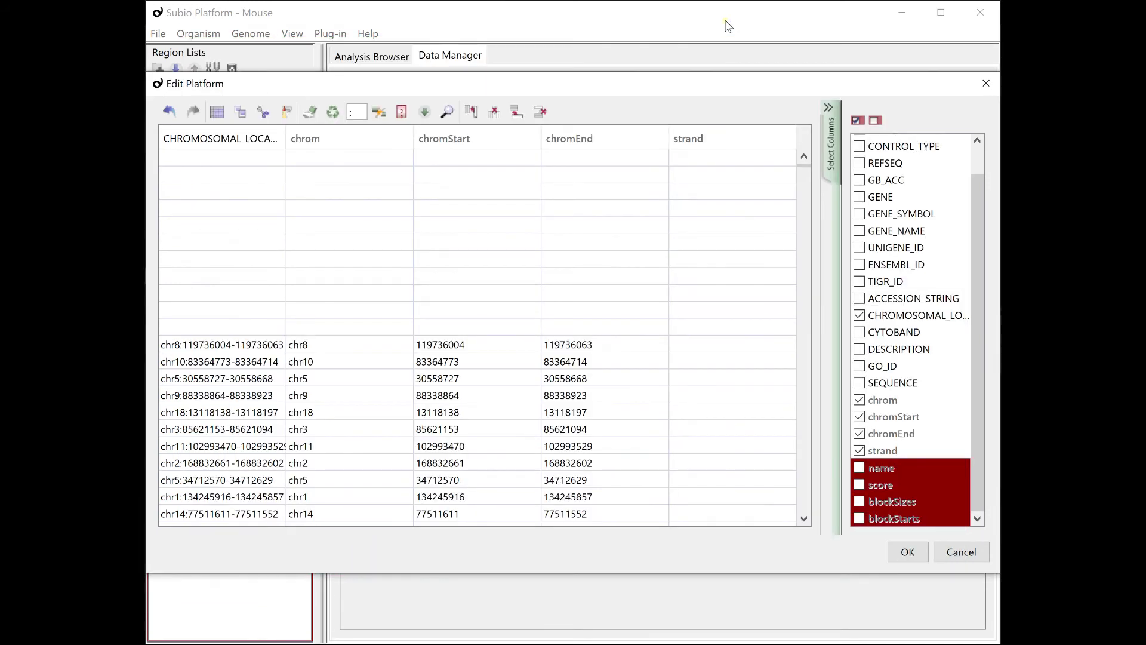
pyautogui.click(694, 158)
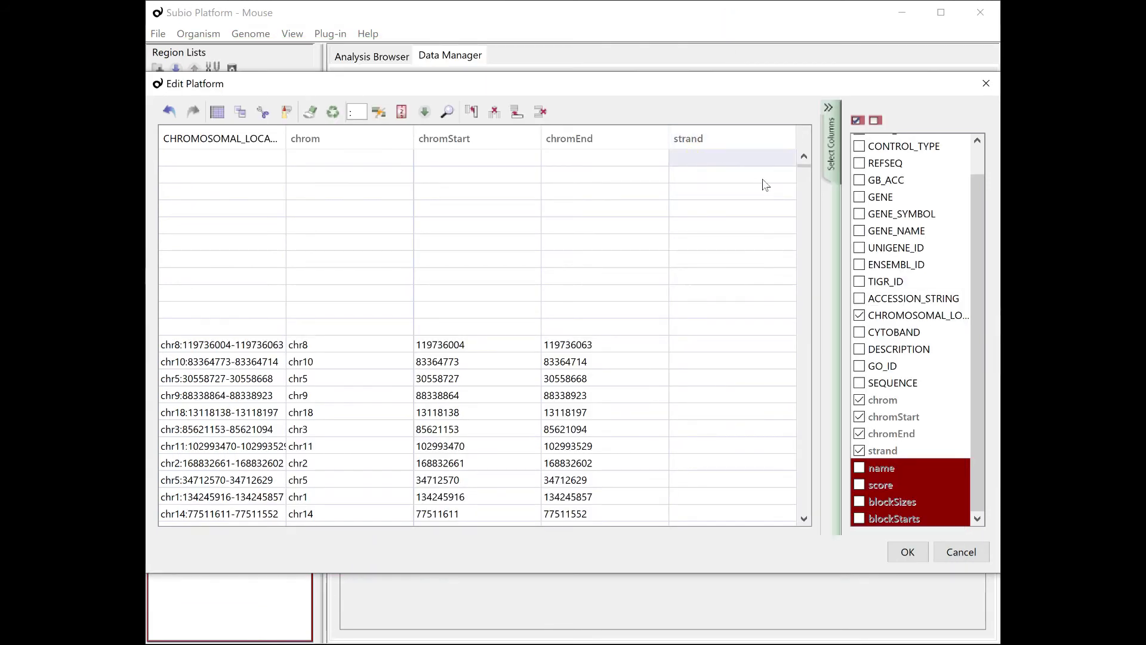
pyautogui.hotkey('ctrl', 'v')
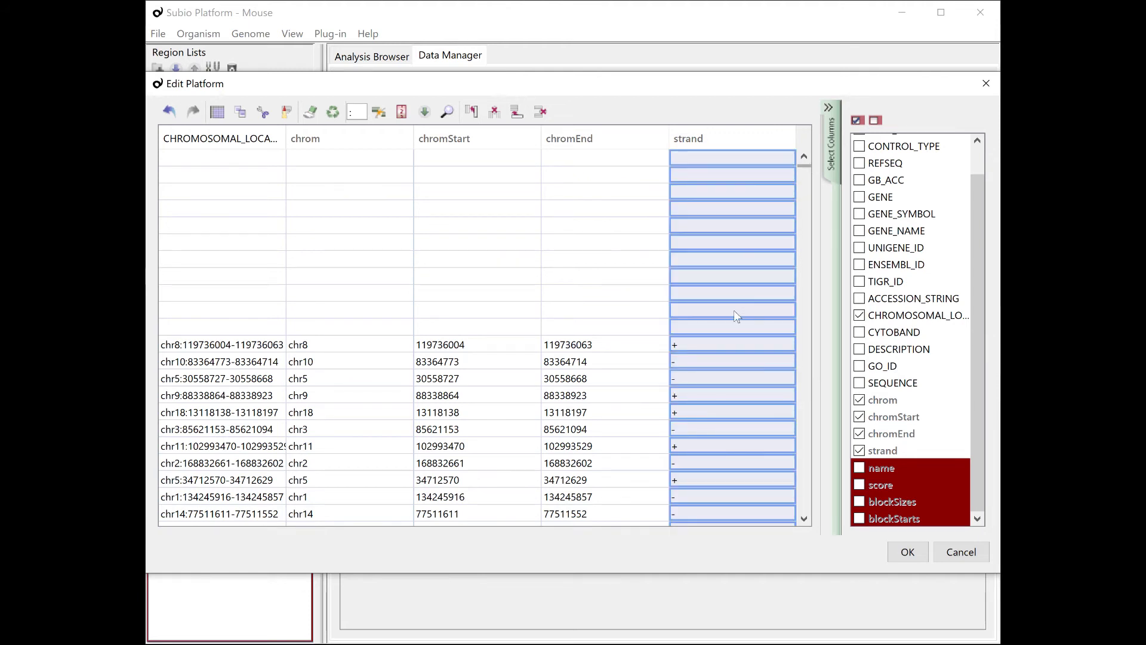
pyautogui.click(726, 345)
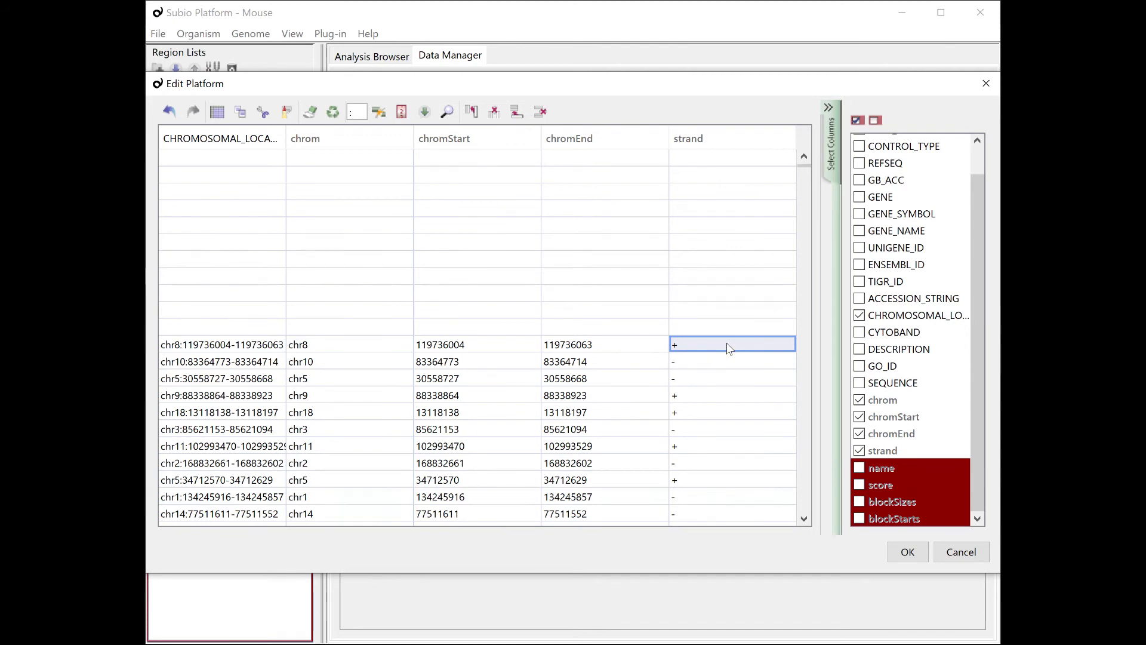
pyautogui.press('Down')
pyautogui.press('Down')
pyautogui.press('Down')
pyautogui.press('Down')
pyautogui.press('Down')
pyautogui.press('Down')
pyautogui.press('Down')
pyautogui.press('Down')
pyautogui.press('Down')
pyautogui.press('Down')
pyautogui.press('Down')
pyautogui.press('Down')
pyautogui.press('Down')
pyautogui.press('Down')
pyautogui.press('Down')
pyautogui.press('Down')
pyautogui.press('Down')
pyautogui.press('Down')
pyautogui.press('Down')
pyautogui.press('Down')
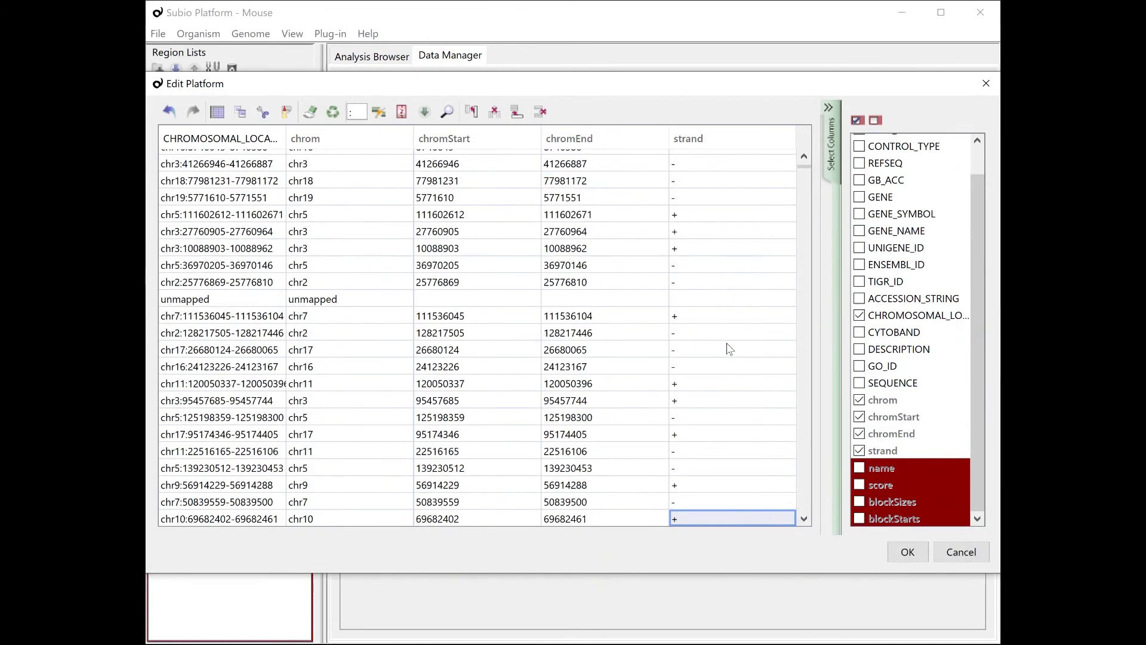
pyautogui.press('Down')
pyautogui.press('Down')
pyautogui.press('Down')
pyautogui.press('Down')
pyautogui.press('Down')
pyautogui.press('Down')
pyautogui.press('Down')
pyautogui.press('Down')
pyautogui.press('Down')
pyautogui.press('Down')
pyautogui.press('Down')
pyautogui.press('Down')
pyautogui.press('Down')
pyautogui.press('Down')
pyautogui.press('Down')
pyautogui.press('Down')
pyautogui.press('Down')
pyautogui.press('Down')
pyautogui.press('Down')
pyautogui.press('Down')
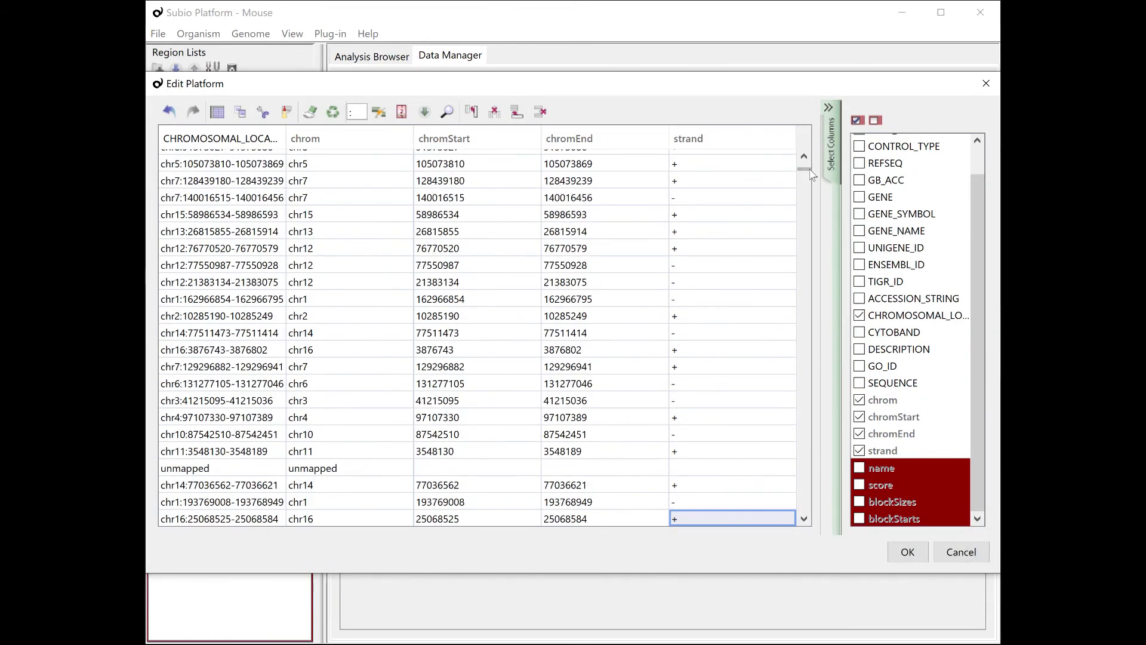
pyautogui.moveTo(804, 169); pyautogui.dragTo(815, 518)
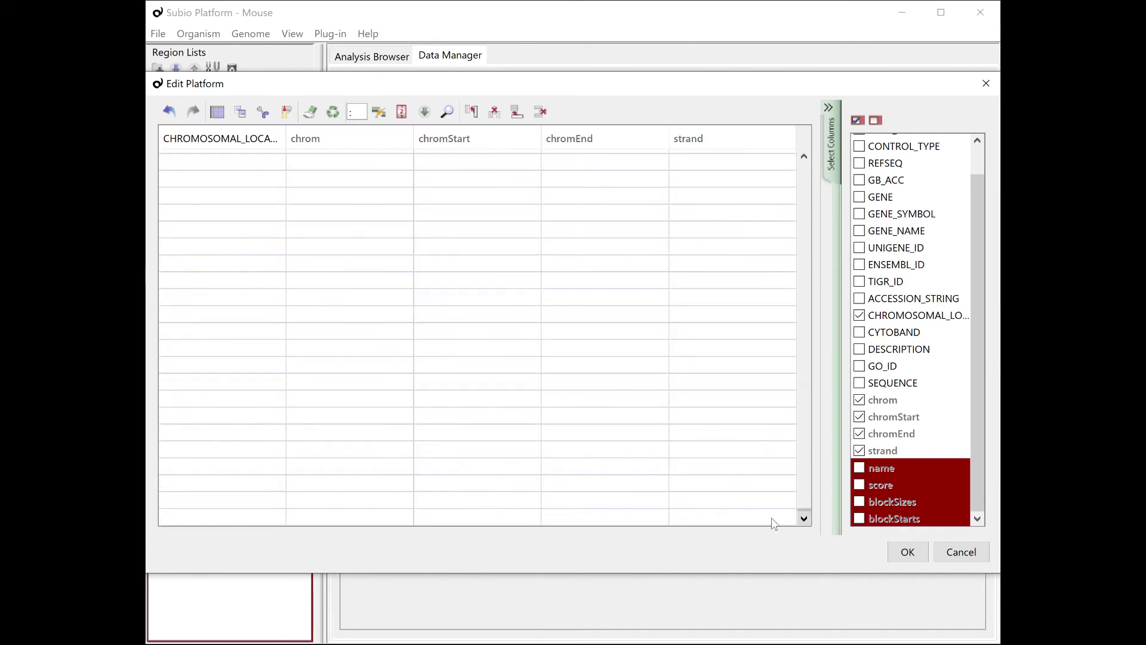
# Return to the top row and save the platform column changes.
pyautogui.hotkey('ctrl', 'Home')
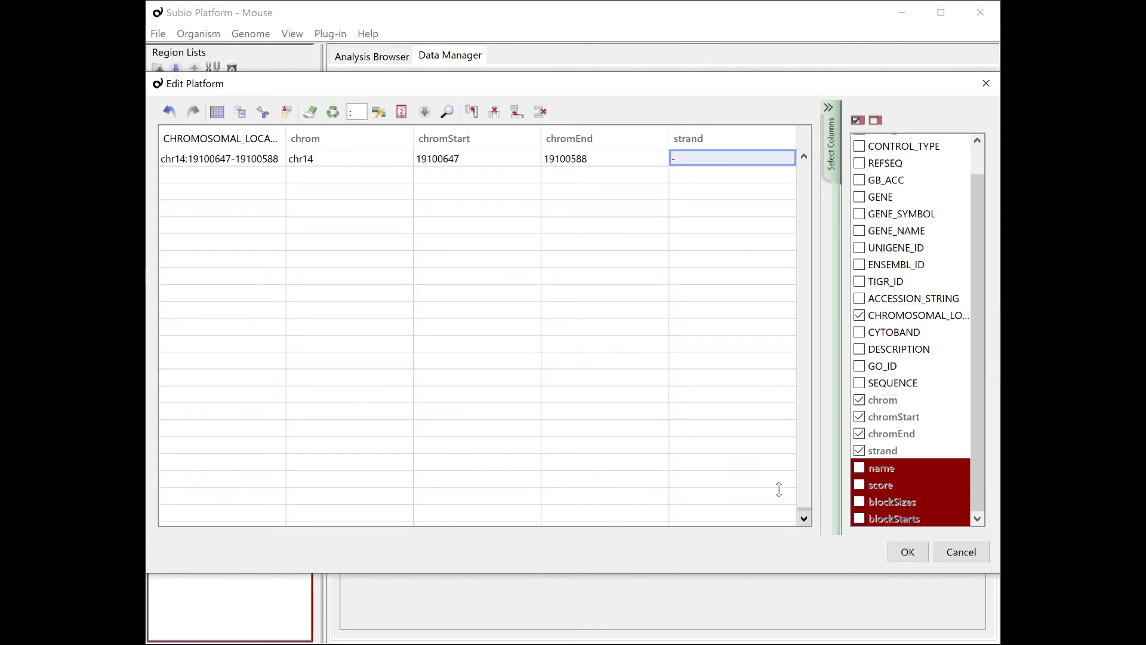
pyautogui.scroll(5, 767, 478)
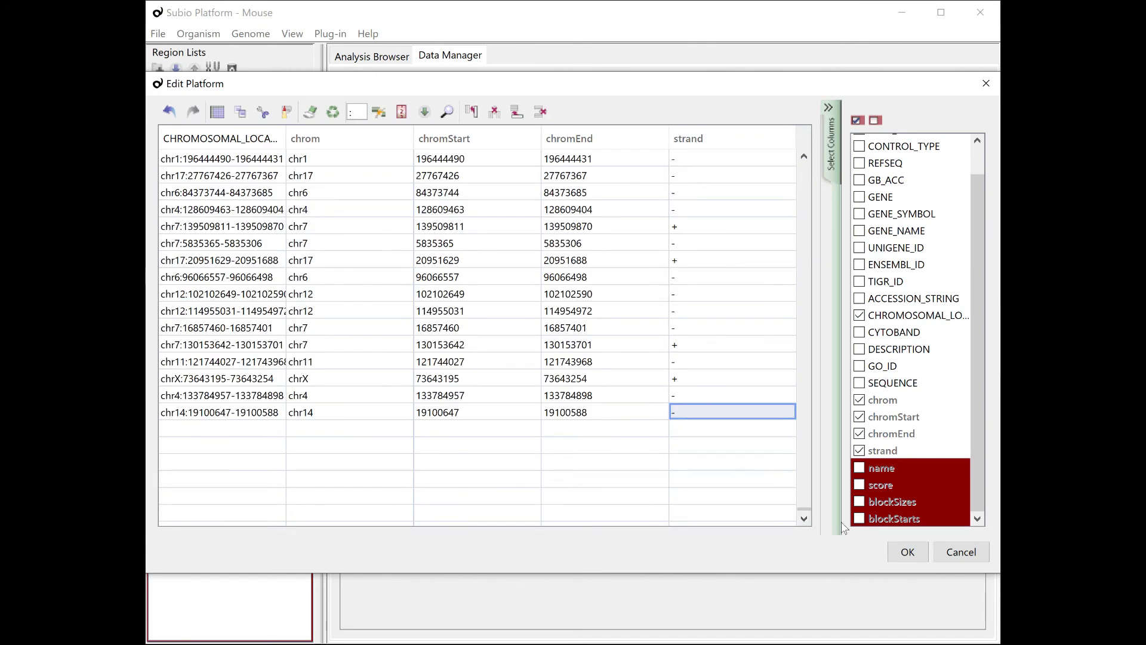
pyautogui.click(903, 551)
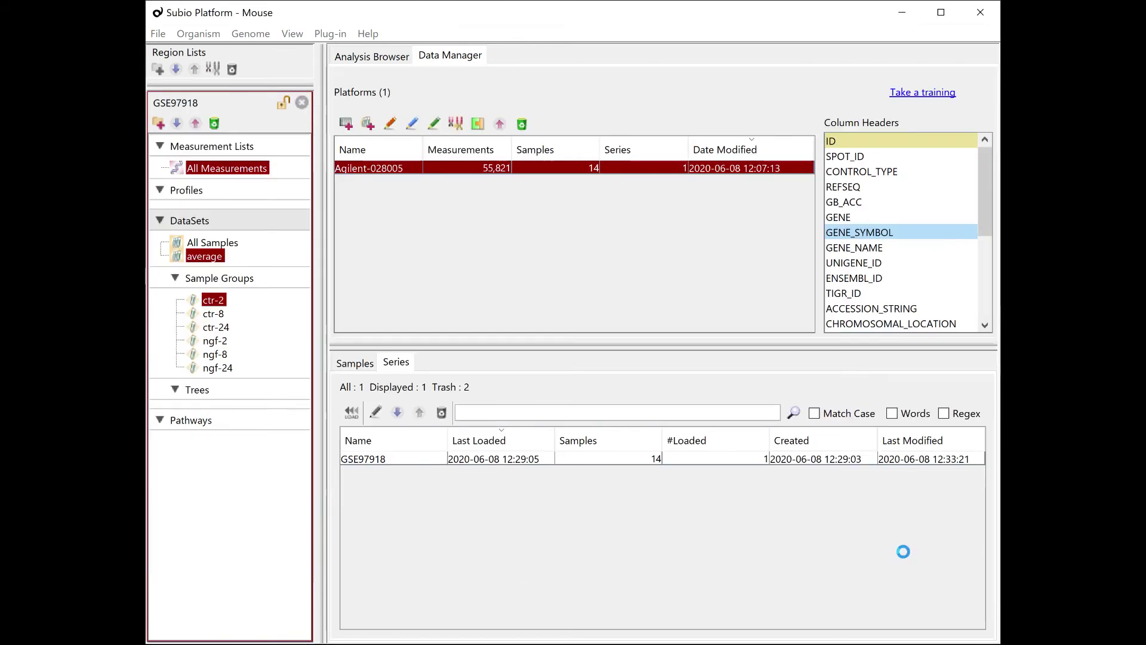
# In the UCSC Table Browser, select the mm9 assembly, Genes and Gene Predictions group, and RefSeq Genes track.
pyautogui.hotkey('alt', 'Tab')
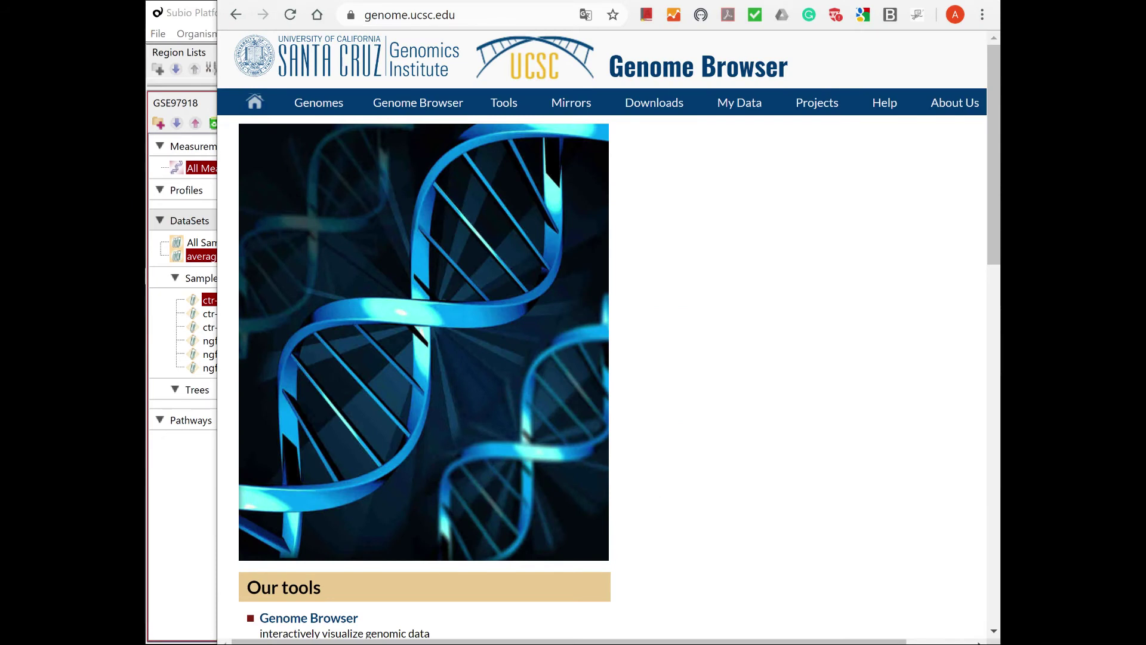
pyautogui.moveTo(495, 105)
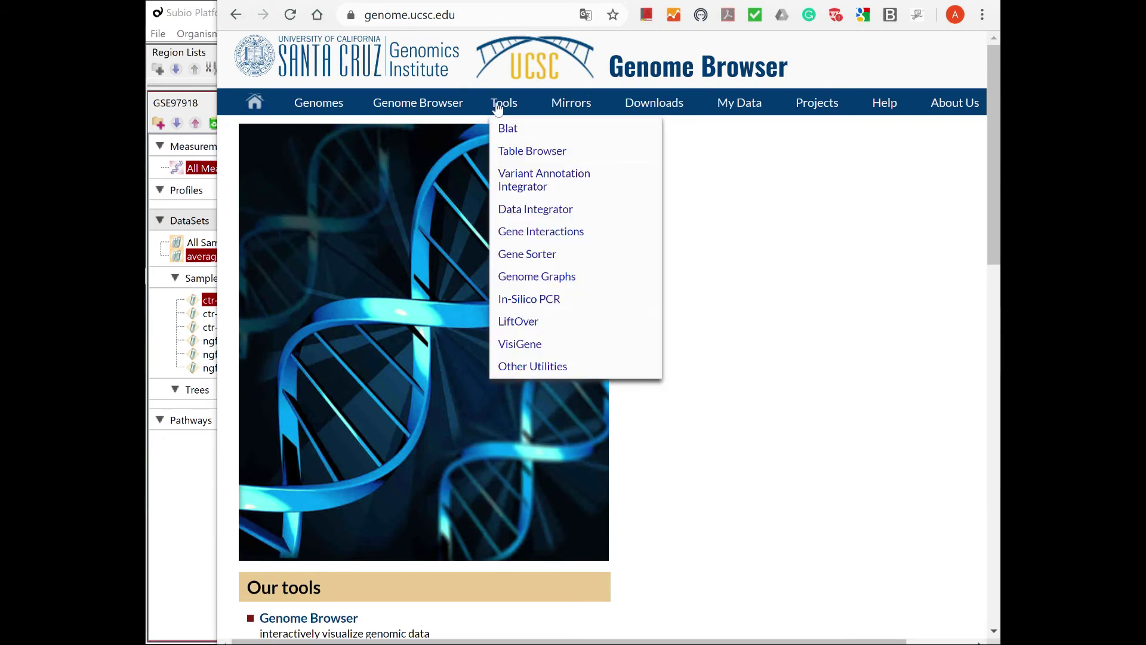
pyautogui.click(530, 163)
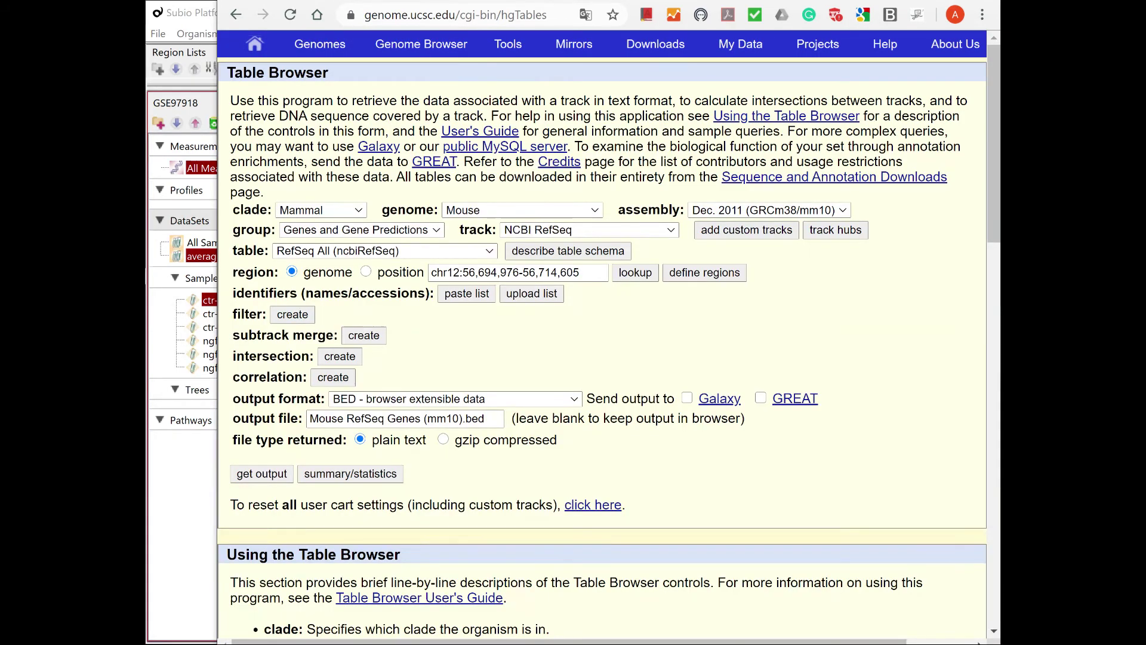
pyautogui.click(700, 215)
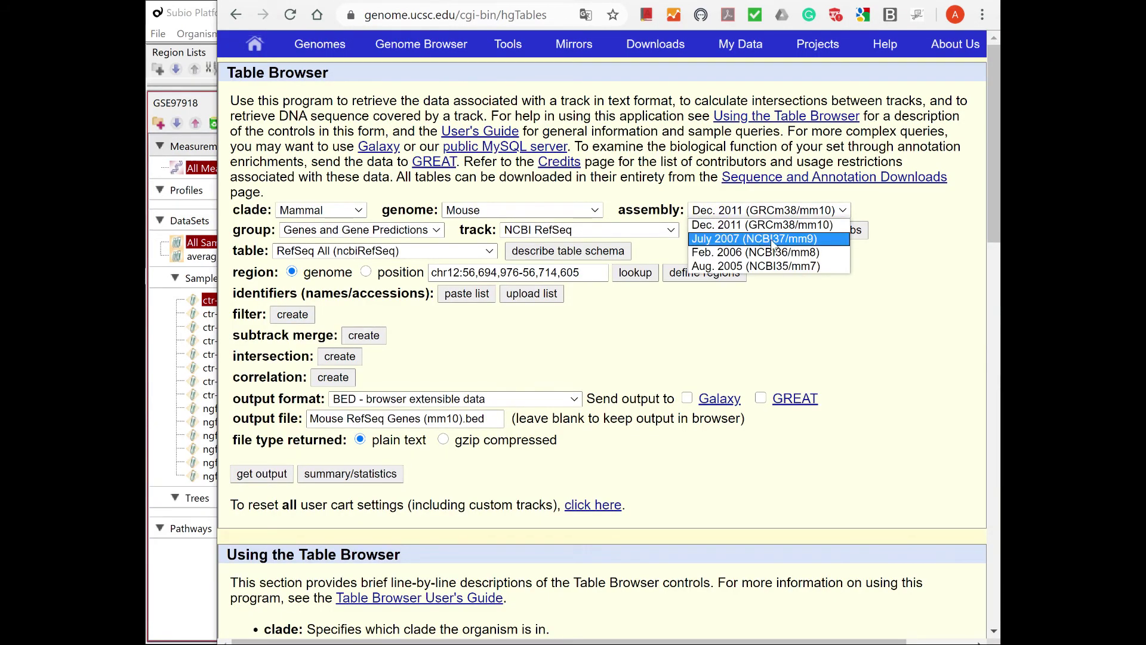
pyautogui.click(747, 239)
pyautogui.click(380, 232)
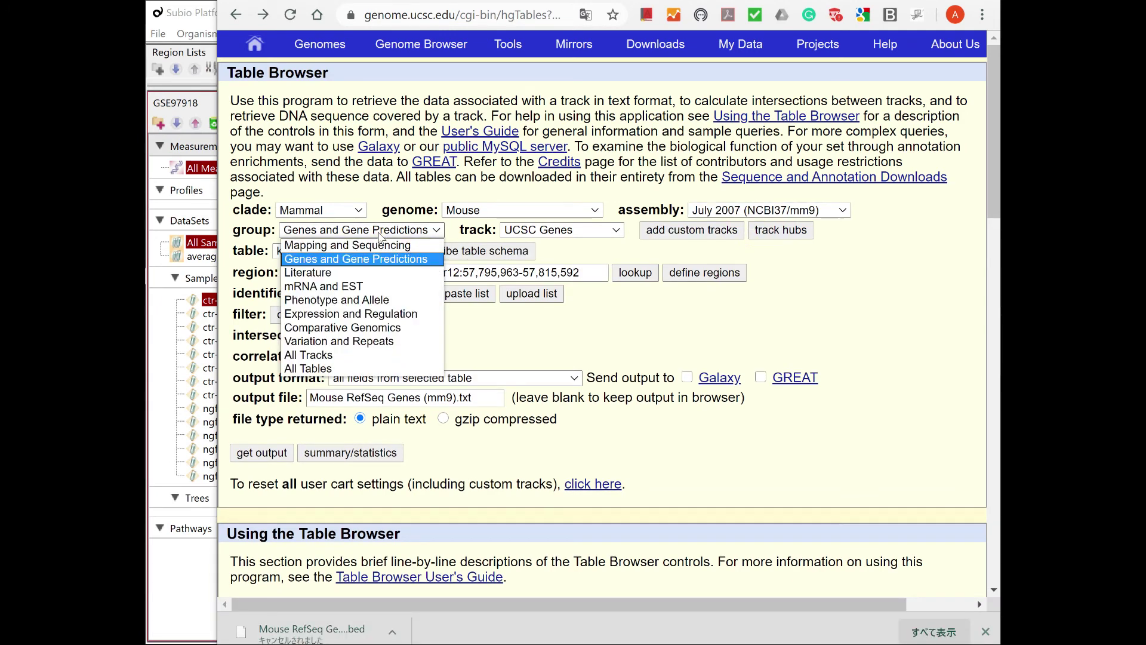
pyautogui.click(380, 233)
pyautogui.click(564, 231)
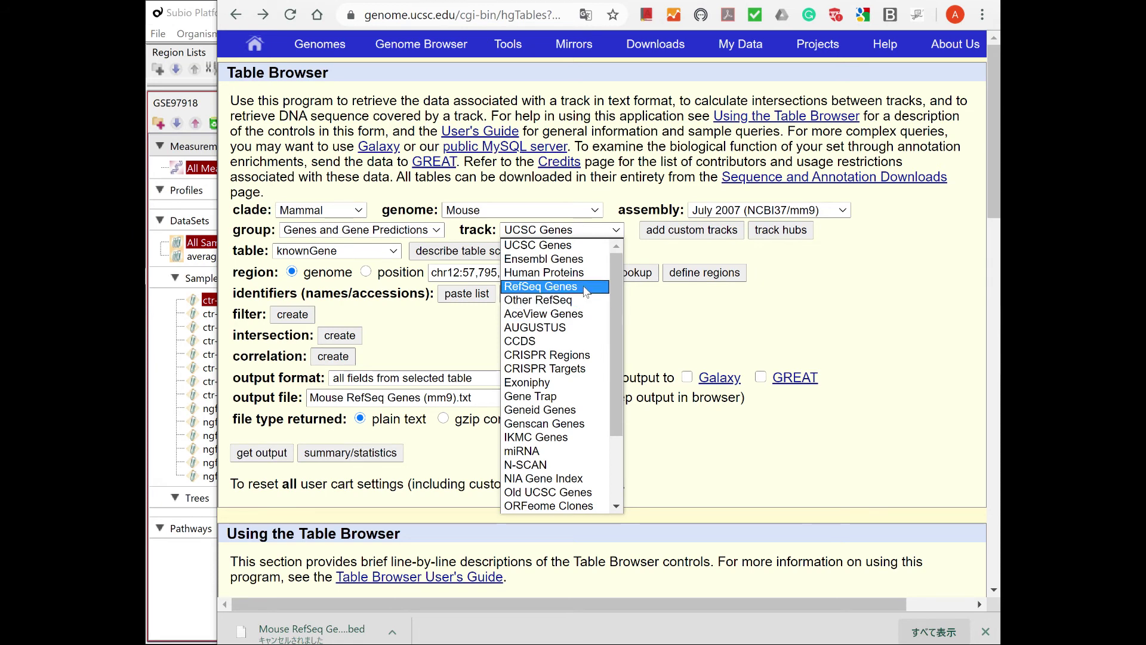
pyautogui.click(540, 287)
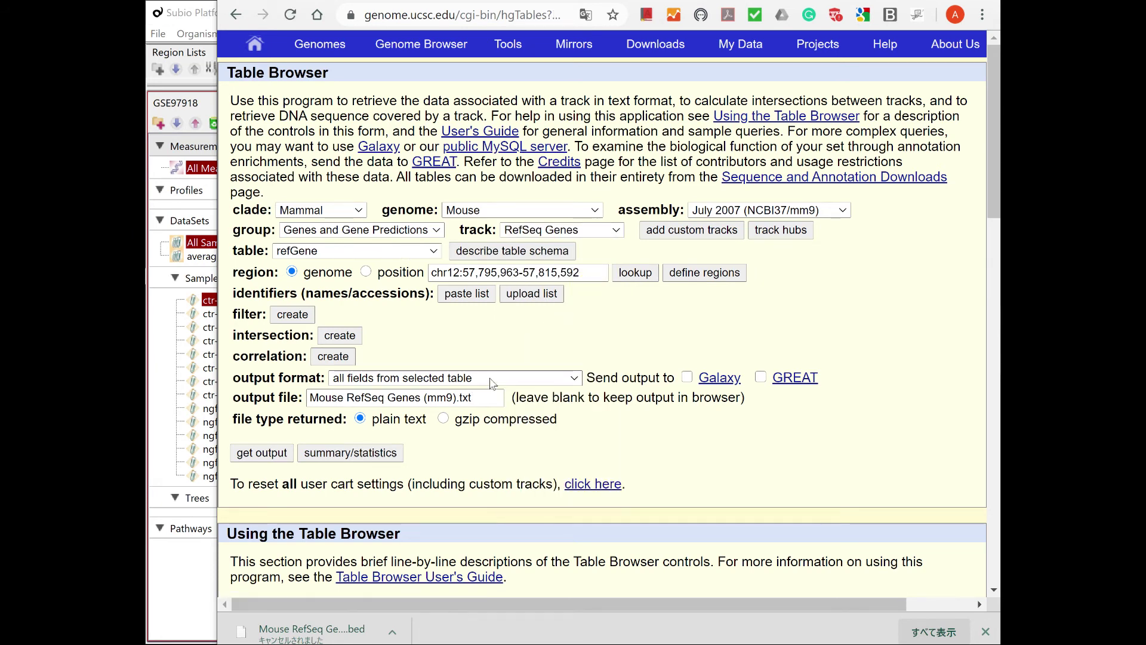
# Download the refGene table with all fields as a .txt file.
pyautogui.click(491, 383)
pyautogui.click(487, 392)
pyautogui.click(414, 397)
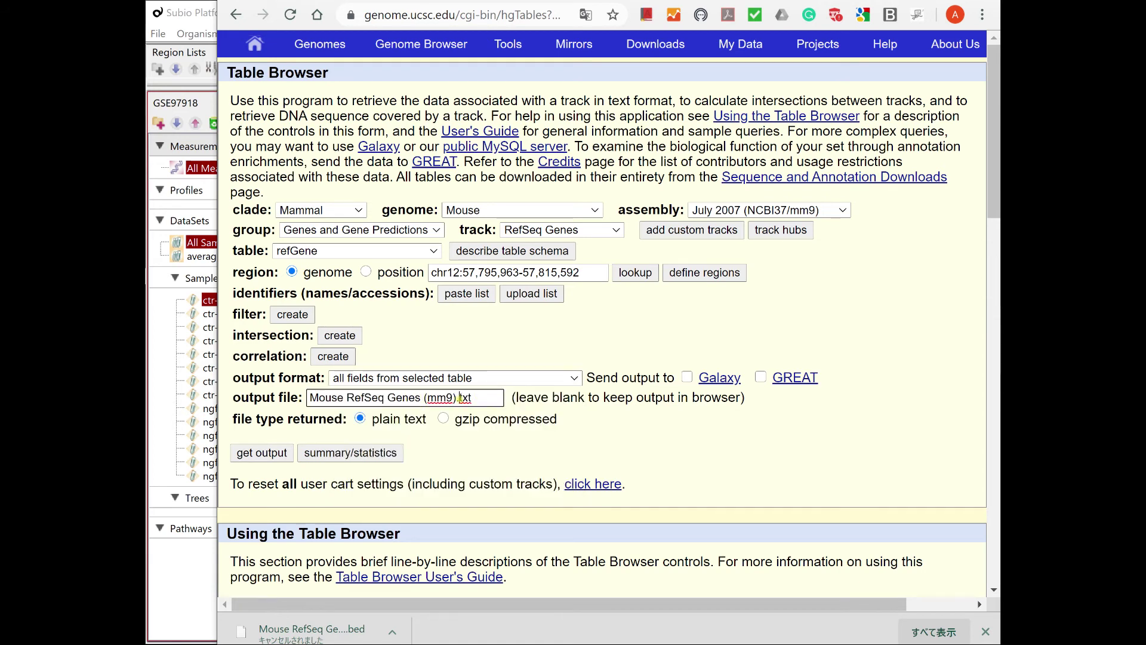
pyautogui.click(262, 455)
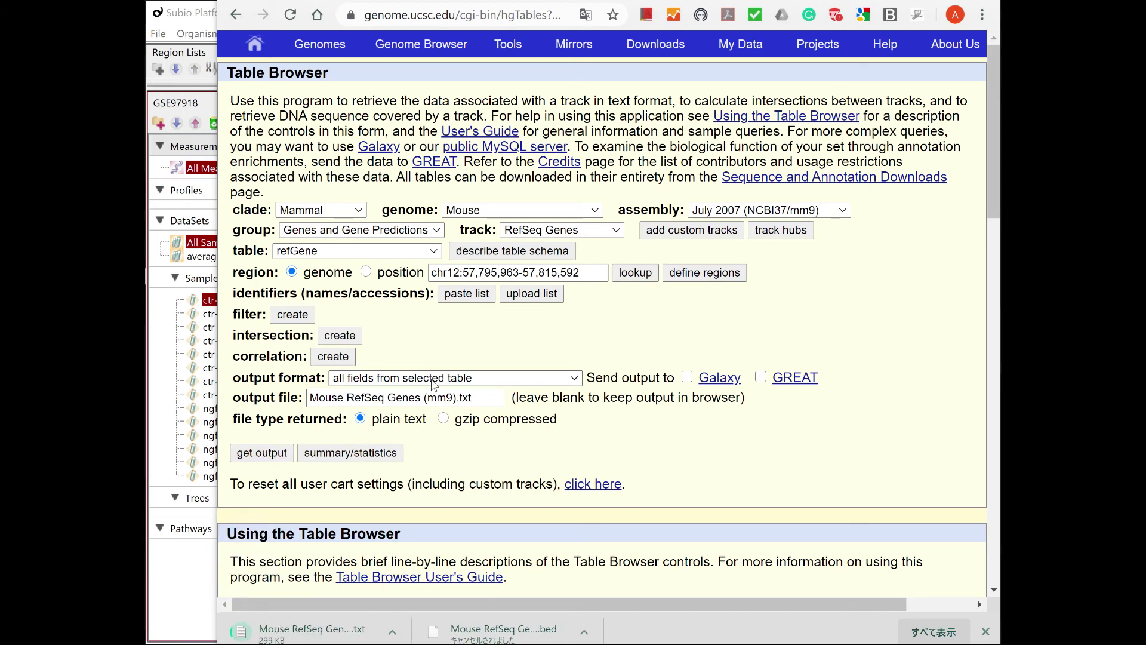
# Download the same RefSeq Genes table as a .bed file.
pyautogui.click(482, 381)
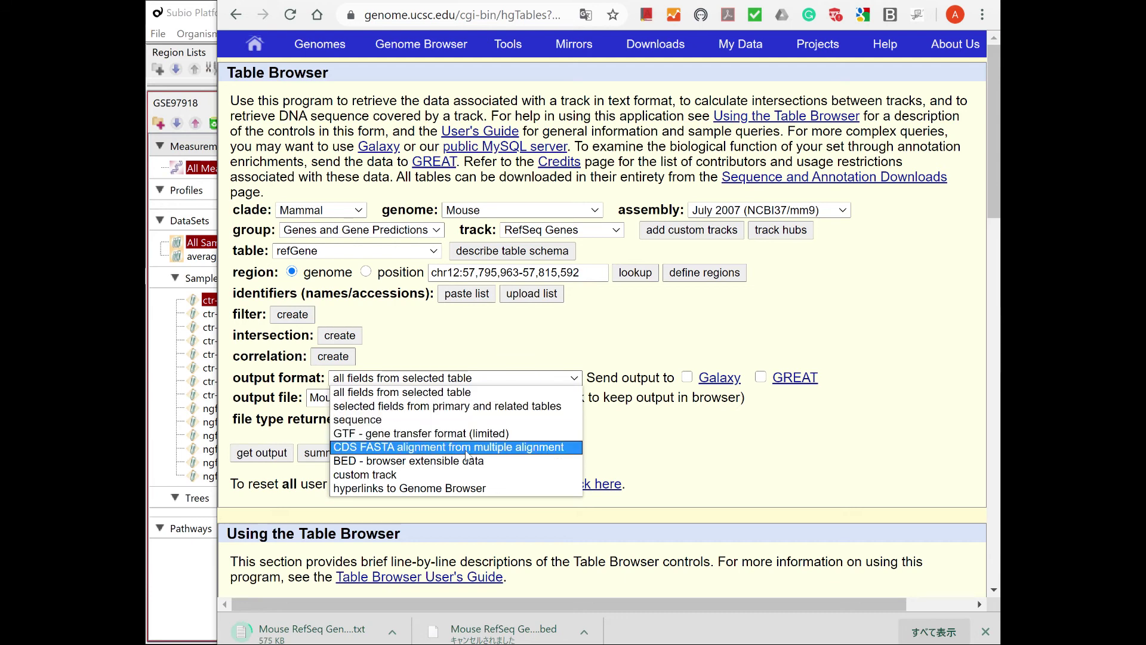
pyautogui.click(464, 460)
pyautogui.click(478, 401)
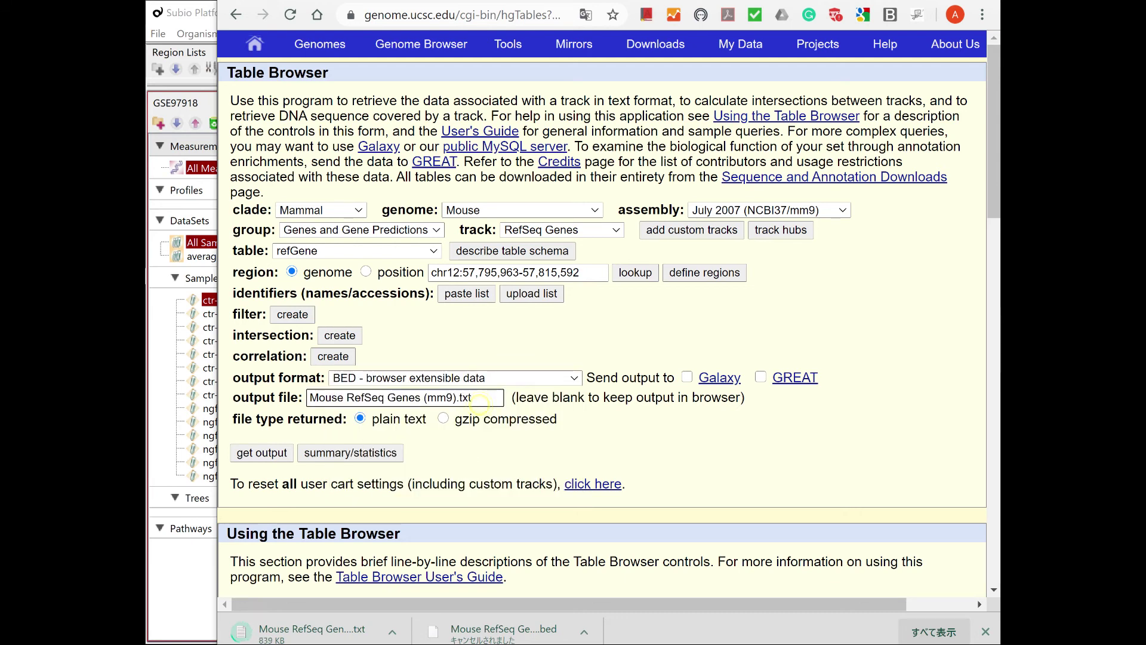
pyautogui.press('BackSpace')
pyautogui.press('BackSpace')
pyautogui.write('b')
pyautogui.click(279, 454)
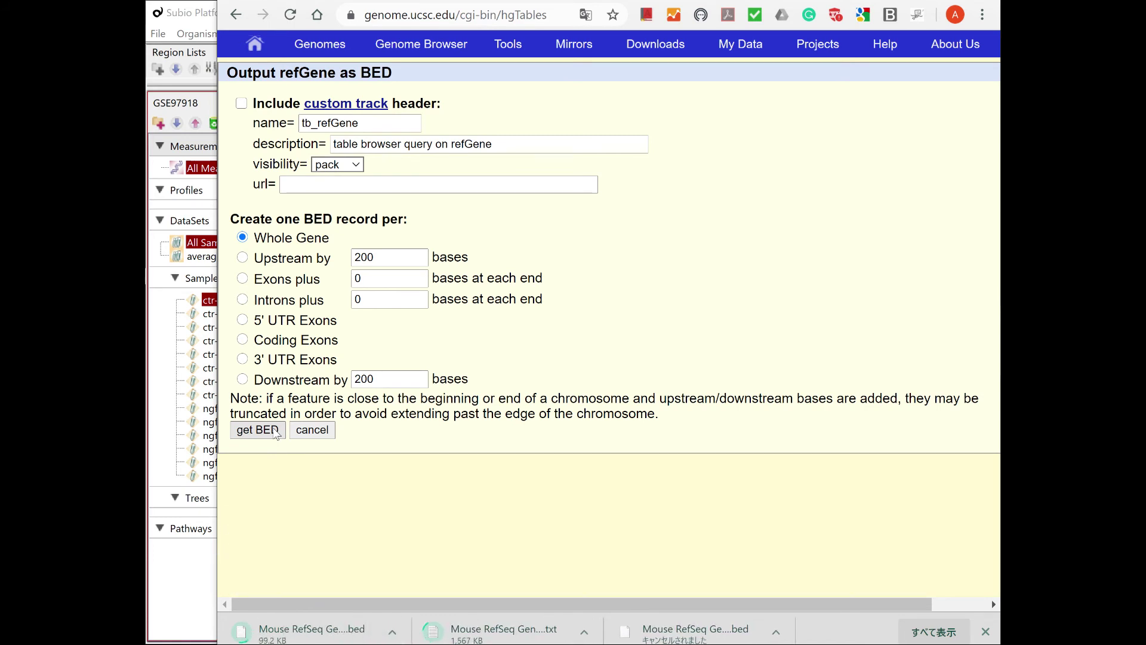
pyautogui.hotkey('alt', 'Tab')
# Import the downloaded .bed file as genome Mouse RefSeq Genes (mm9) and open it in Edit Genome.
pyautogui.click(250, 33)
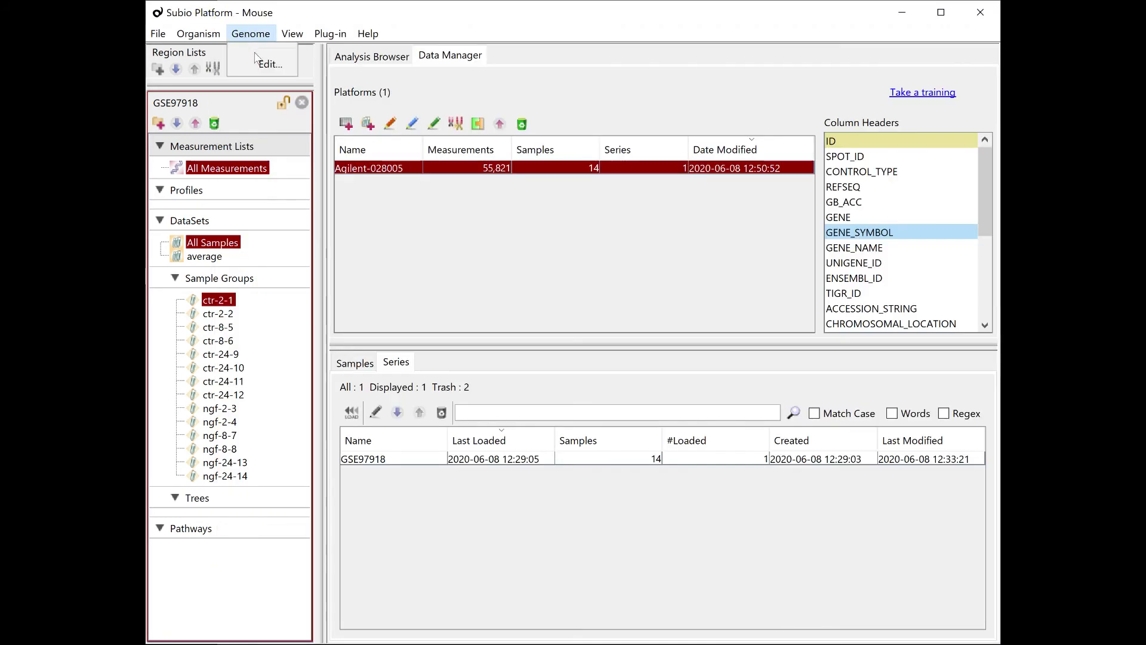
pyautogui.click(258, 64)
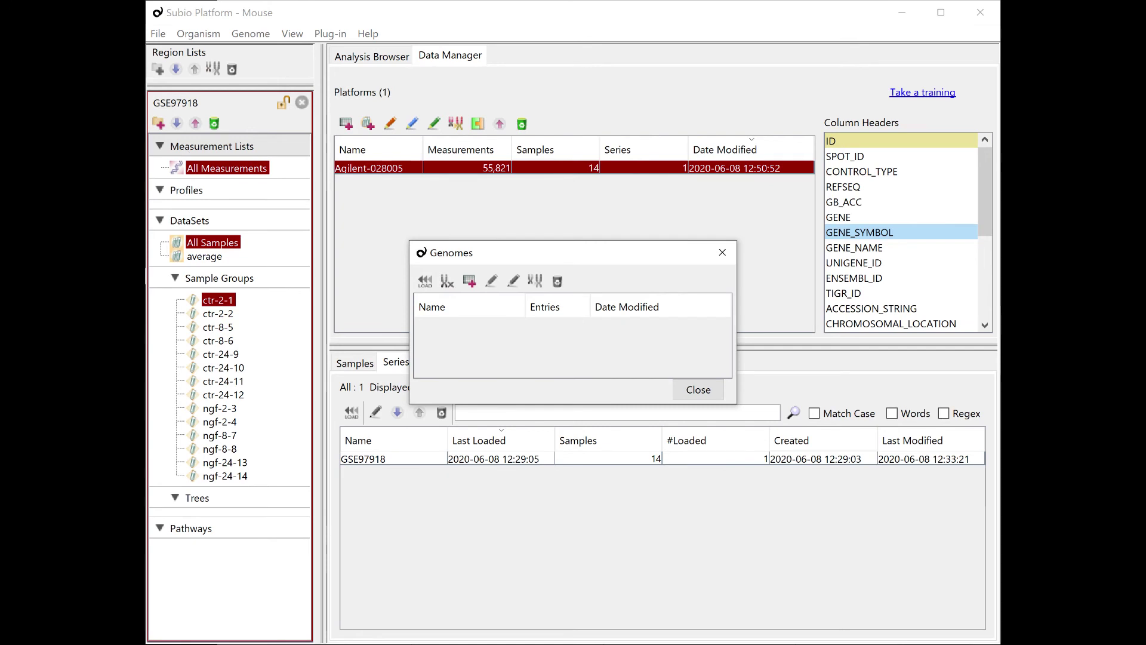
pyautogui.moveTo(214, 191); pyautogui.dragTo(469, 340)
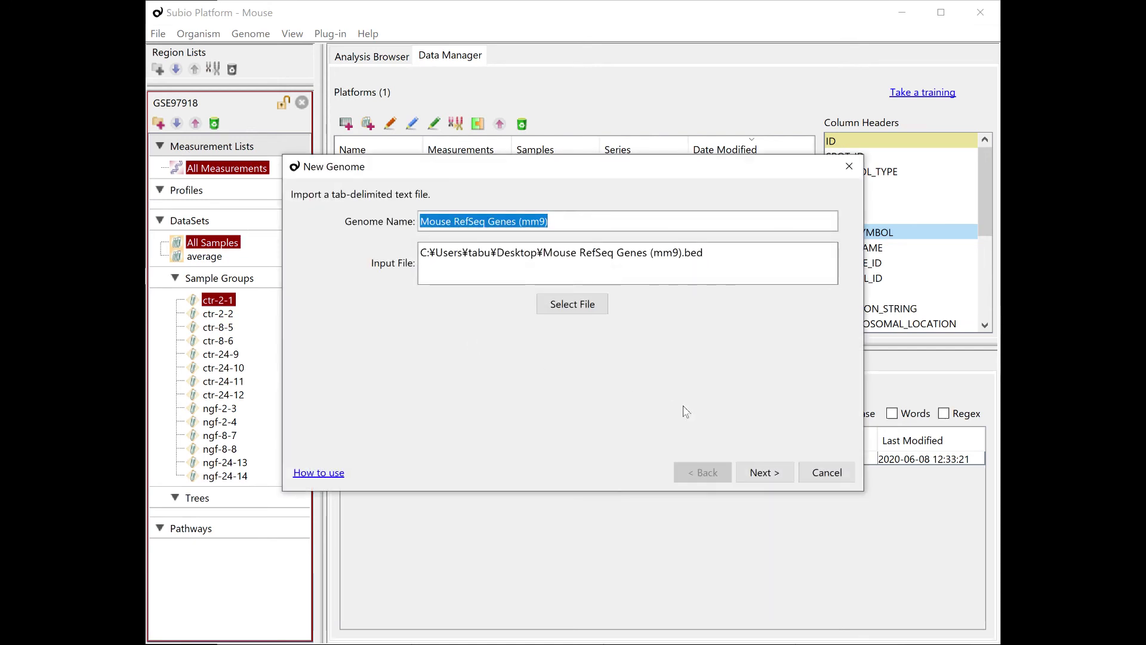
pyautogui.click(770, 469)
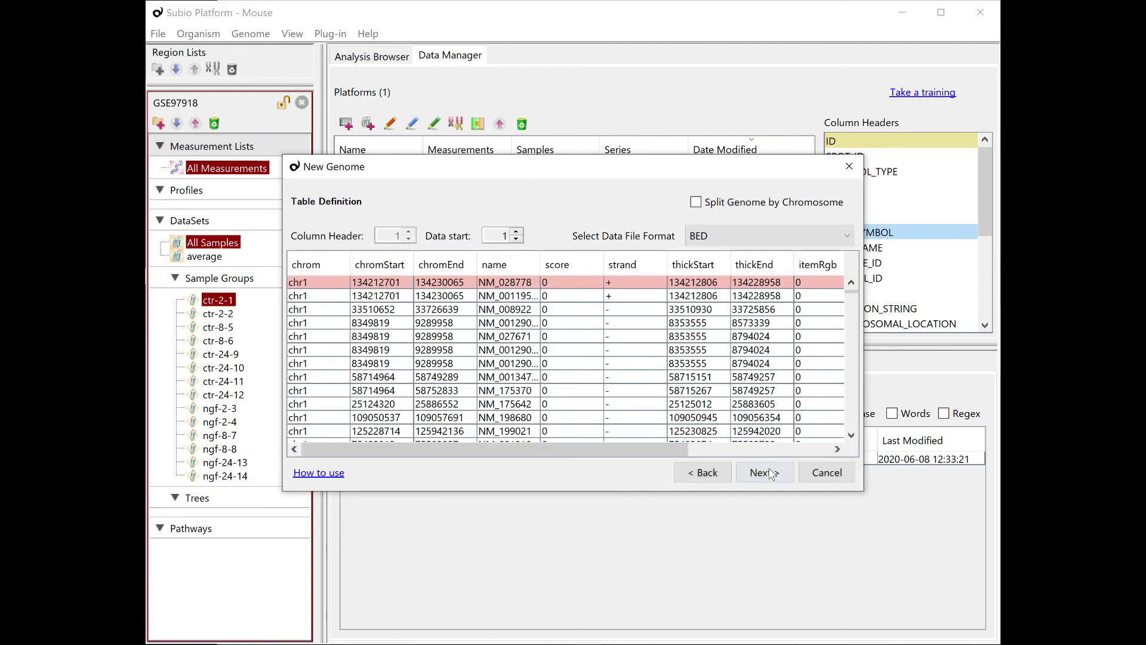
pyautogui.click(770, 473)
pyautogui.click(769, 473)
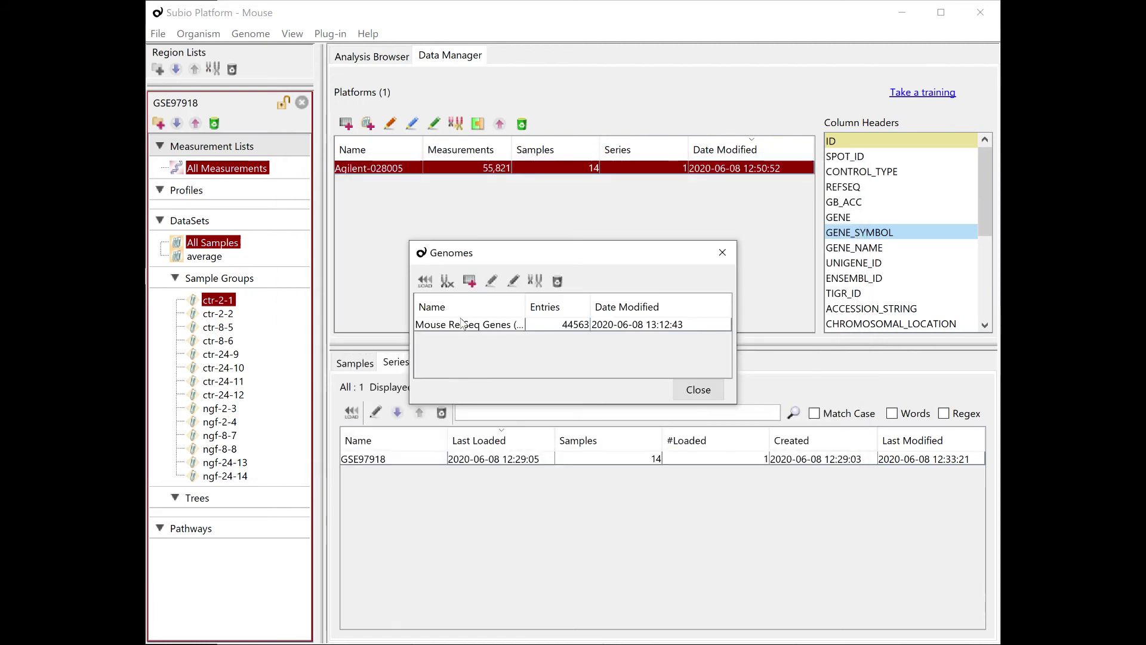
pyautogui.click(460, 324)
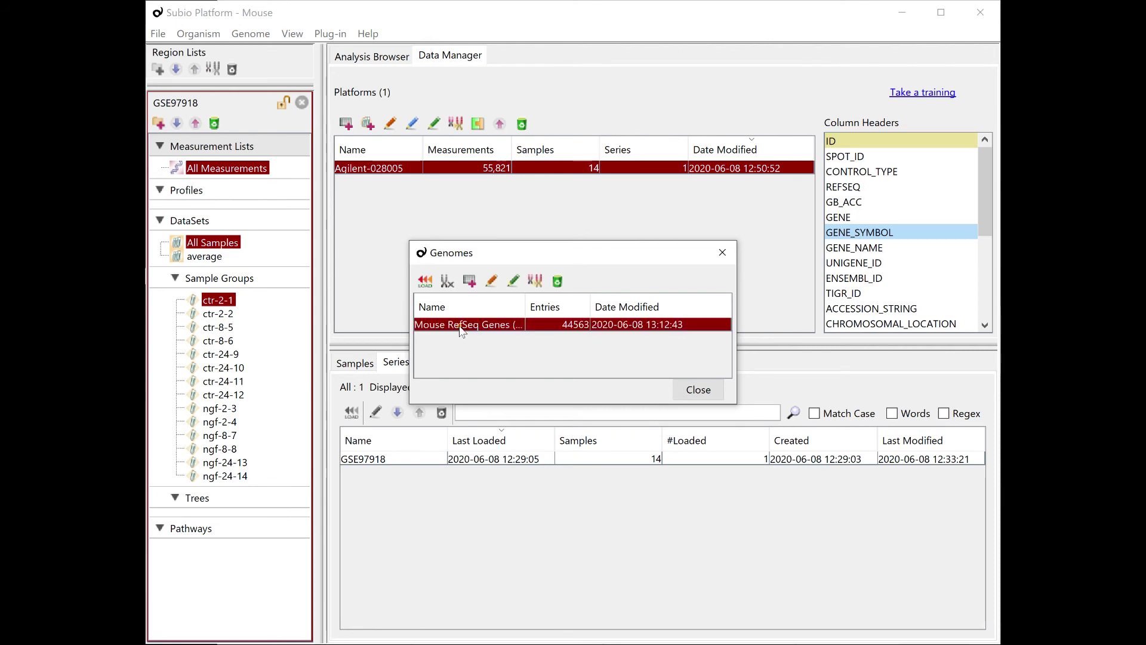
pyautogui.click(491, 284)
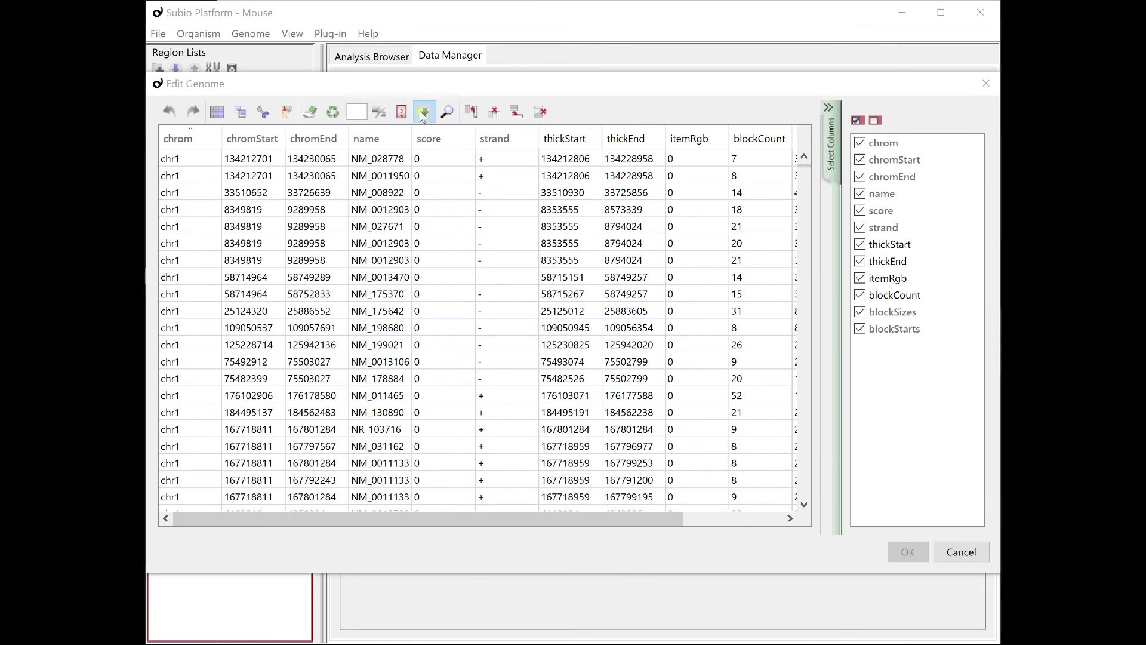
# Look up the RefSeq text file keyed on name in both tables and import the name2 column.
pyautogui.click(424, 112)
pyautogui.moveTo(0, 197); pyautogui.dragTo(467, 206)
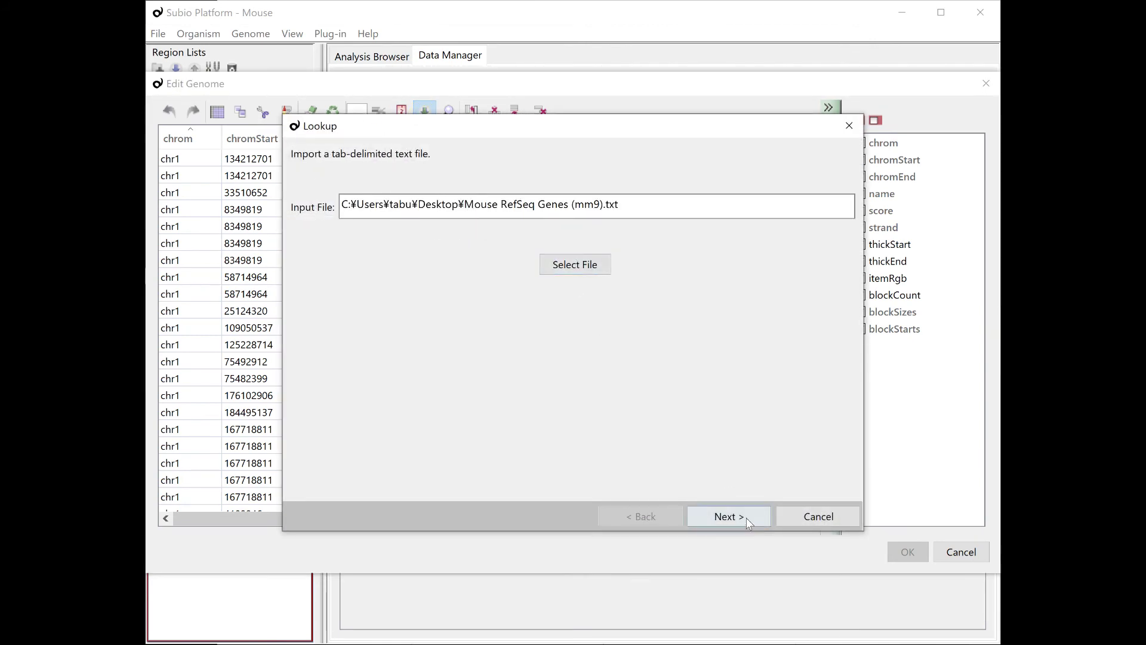
pyautogui.click(746, 517)
pyautogui.click(457, 198)
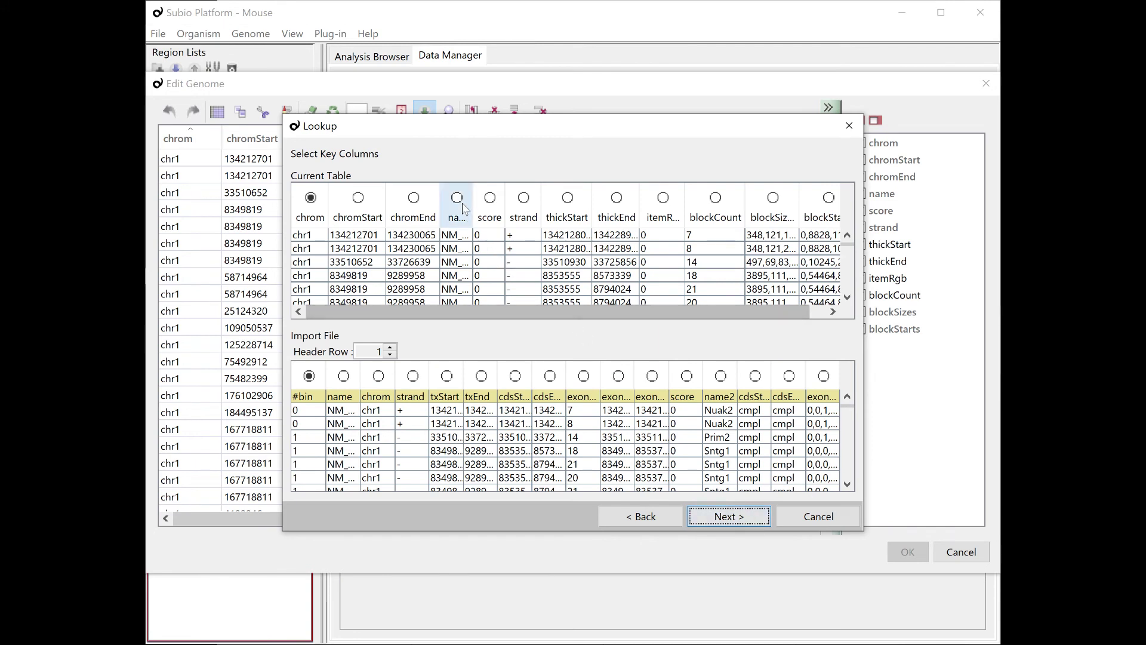
pyautogui.moveTo(472, 199); pyautogui.dragTo(535, 201)
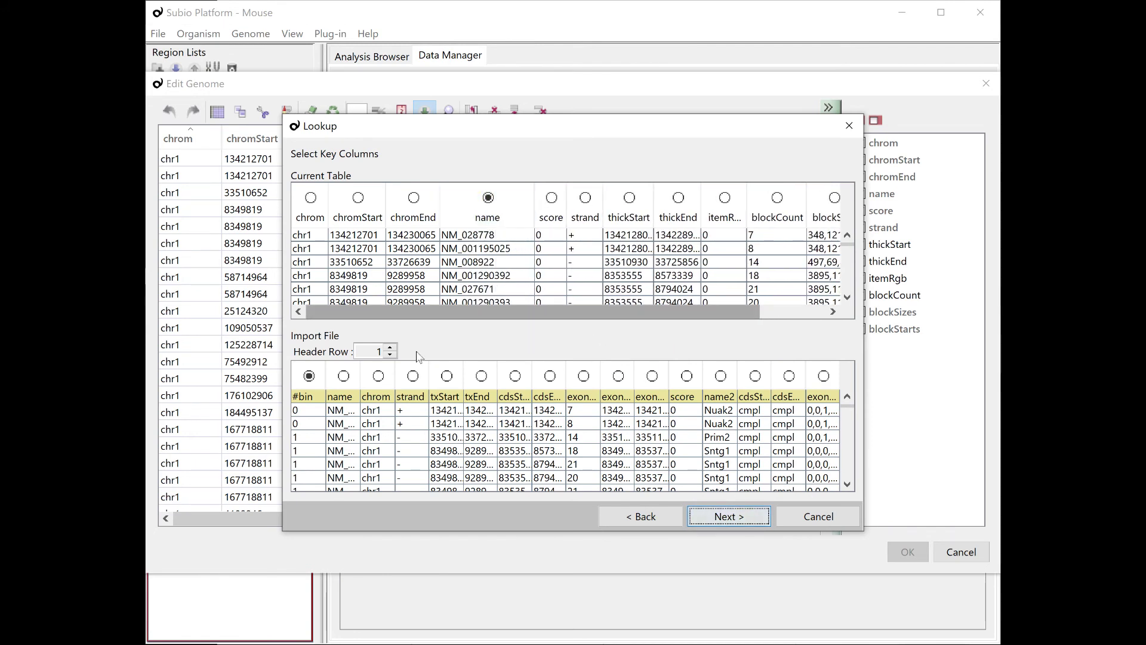
pyautogui.click(344, 375)
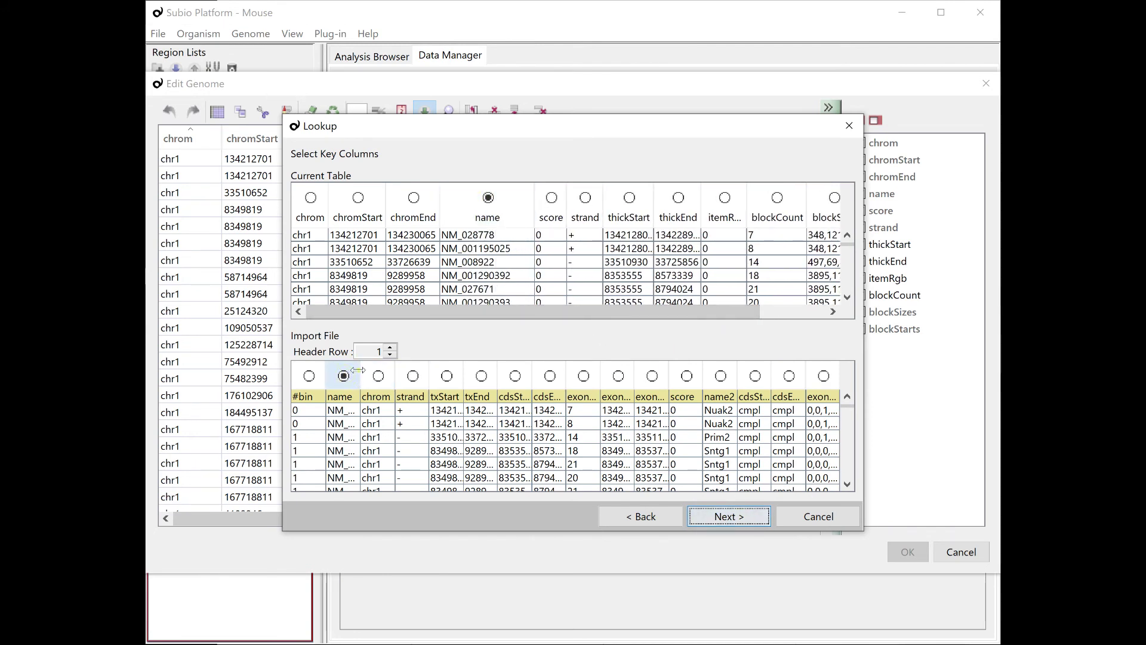
pyautogui.moveTo(361, 376); pyautogui.dragTo(412, 373)
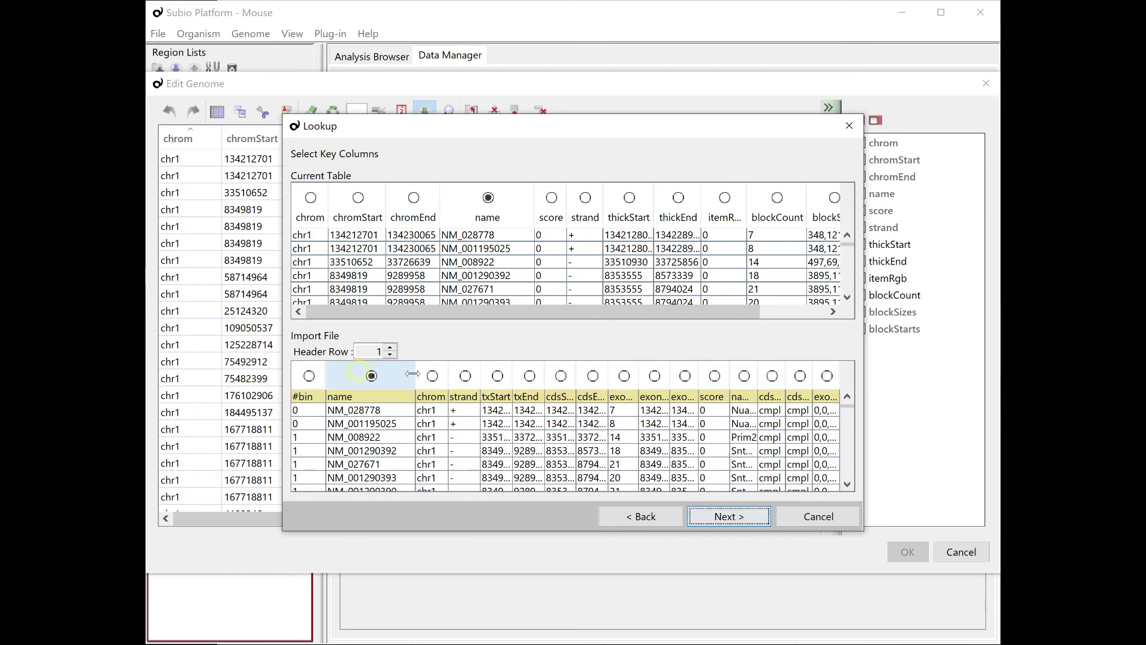
pyautogui.click(762, 517)
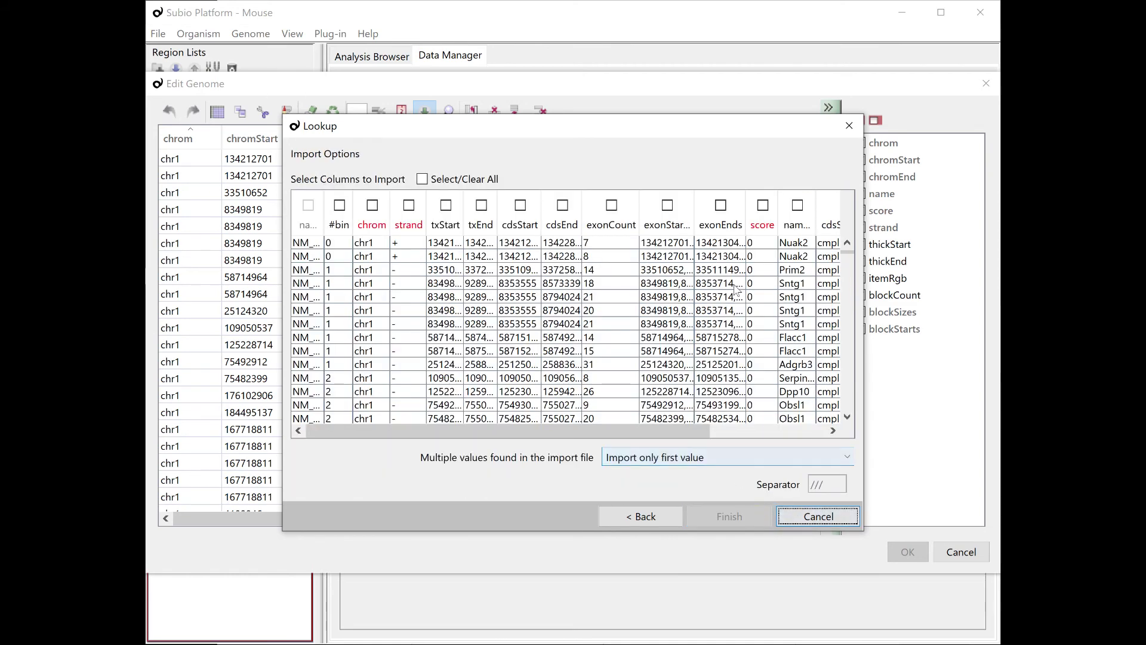
pyautogui.click(797, 206)
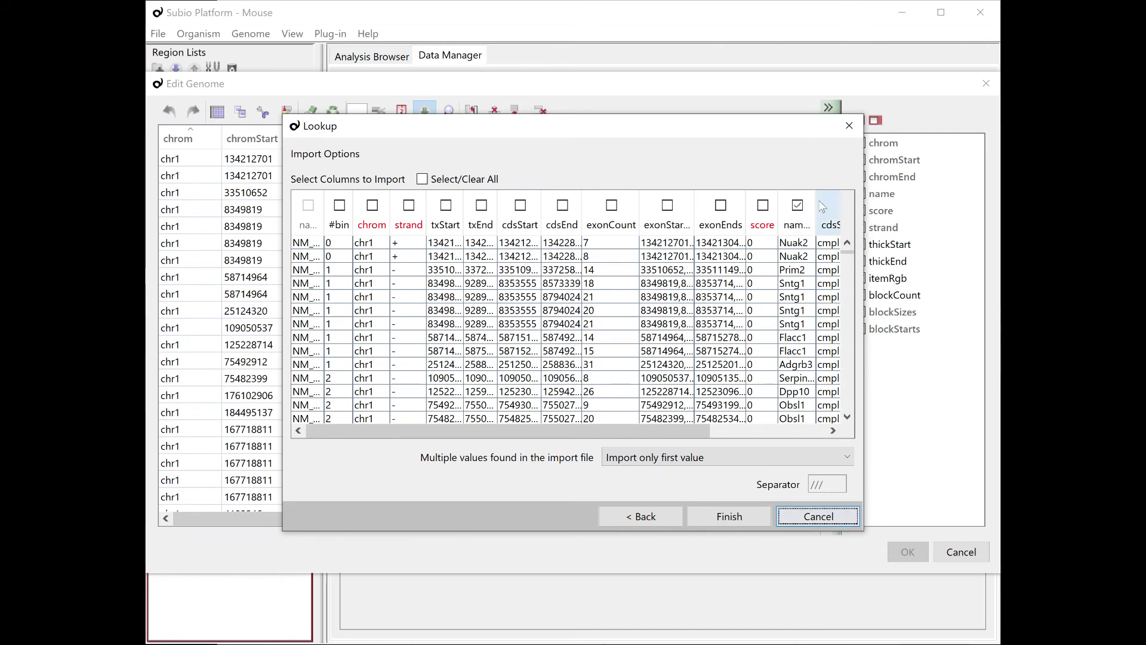
pyautogui.moveTo(818, 201); pyautogui.dragTo(851, 207)
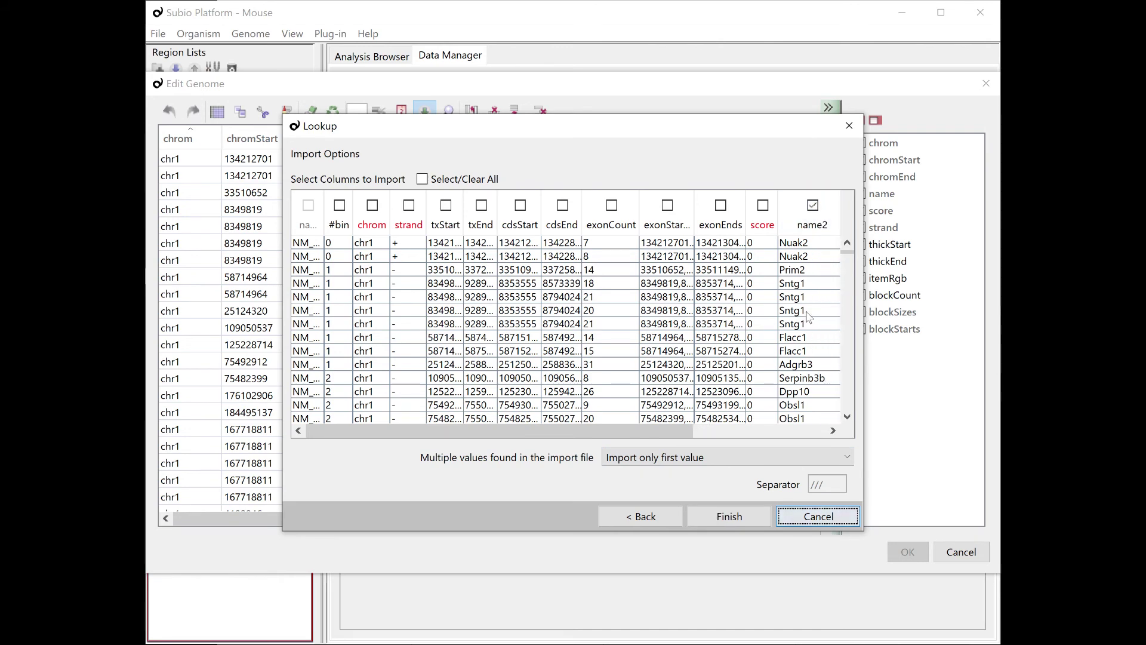
pyautogui.click(739, 512)
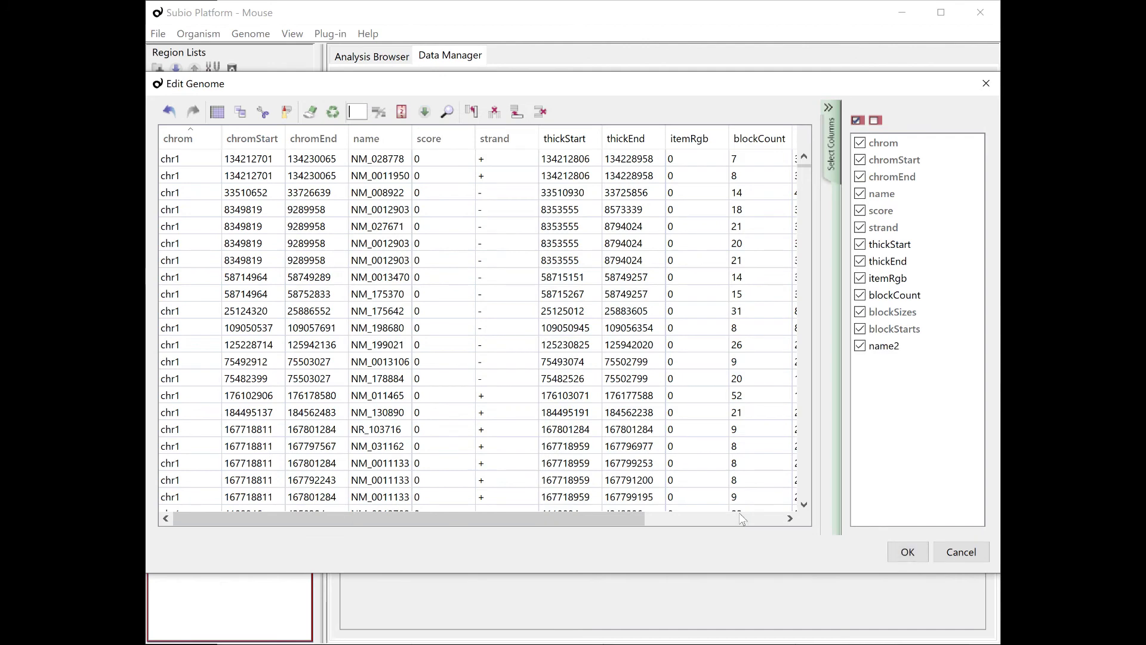
# Rename name2 to Gene Symbol, move it to the first column, and save the genome.
pyautogui.click(662, 518)
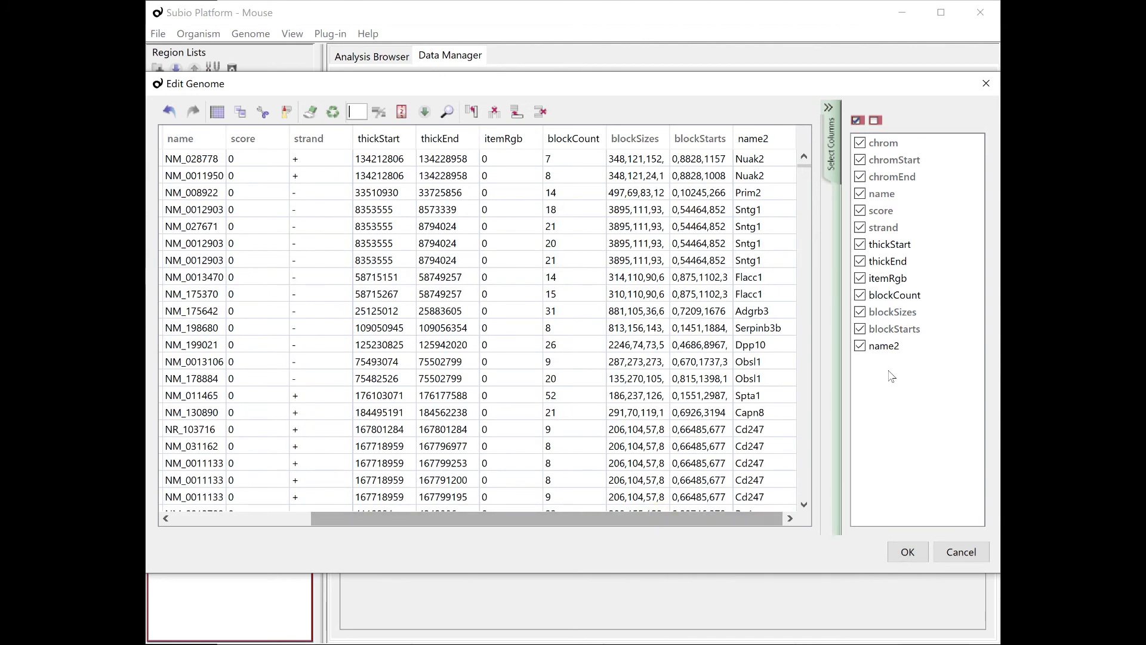
pyautogui.click(885, 345)
pyautogui.doubleClick(918, 345)
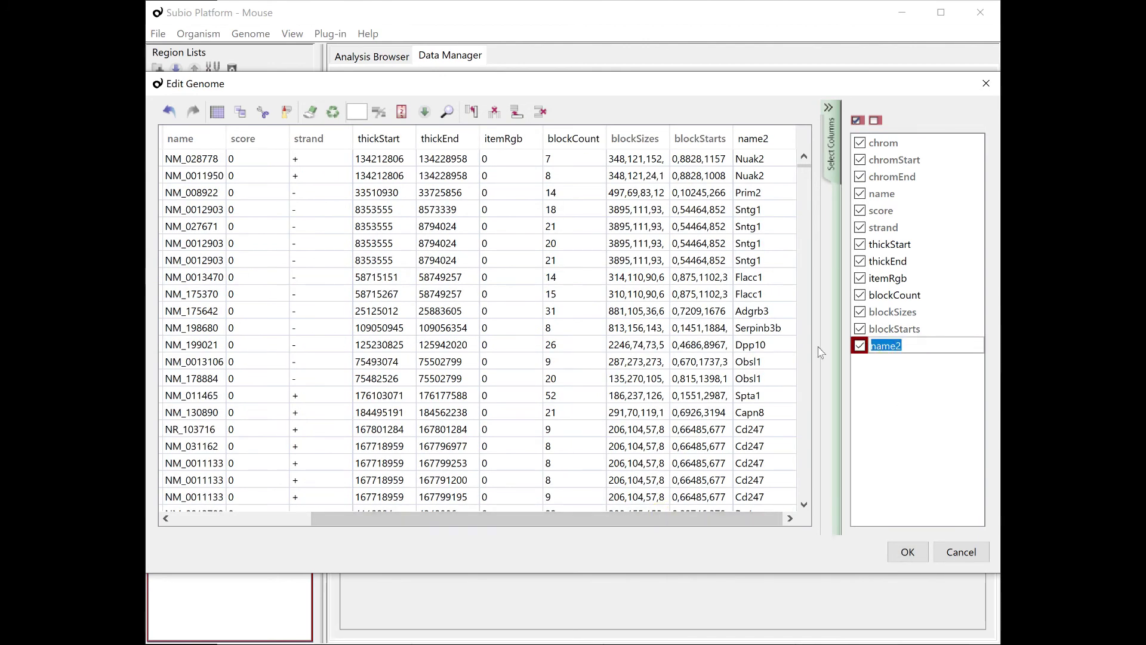
pyautogui.write('Gene Symbol')
pyautogui.press('Return')
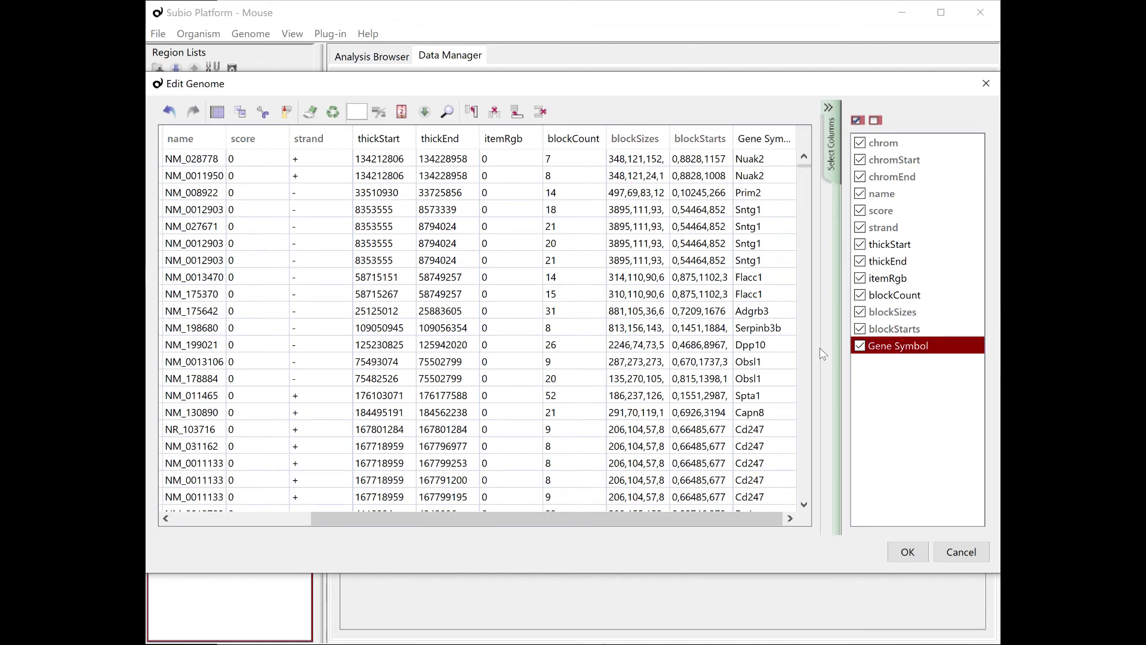
pyautogui.click(901, 141)
pyautogui.moveTo(909, 141); pyautogui.dragTo(908, 140)
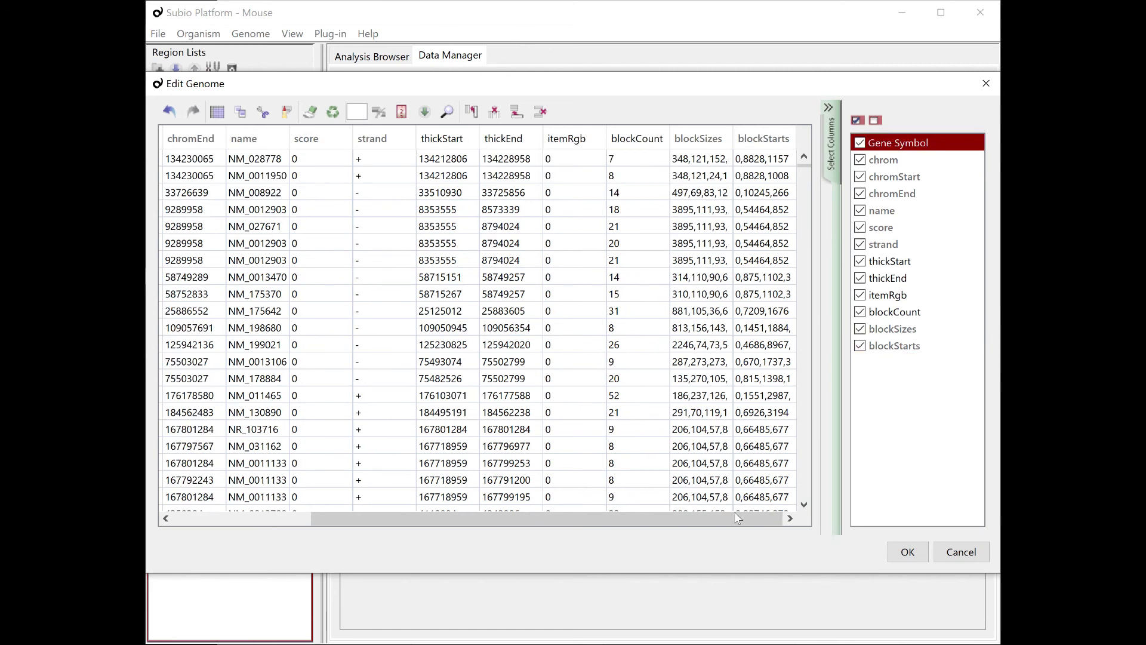
pyautogui.moveTo(737, 518); pyautogui.dragTo(500, 534)
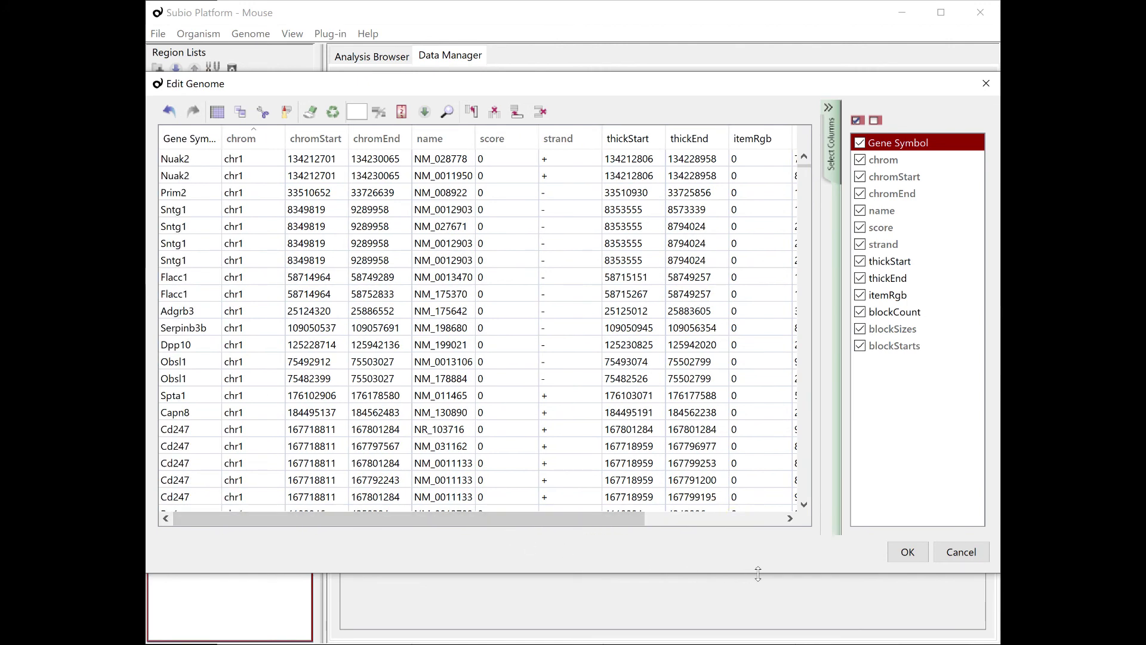
pyautogui.click(900, 553)
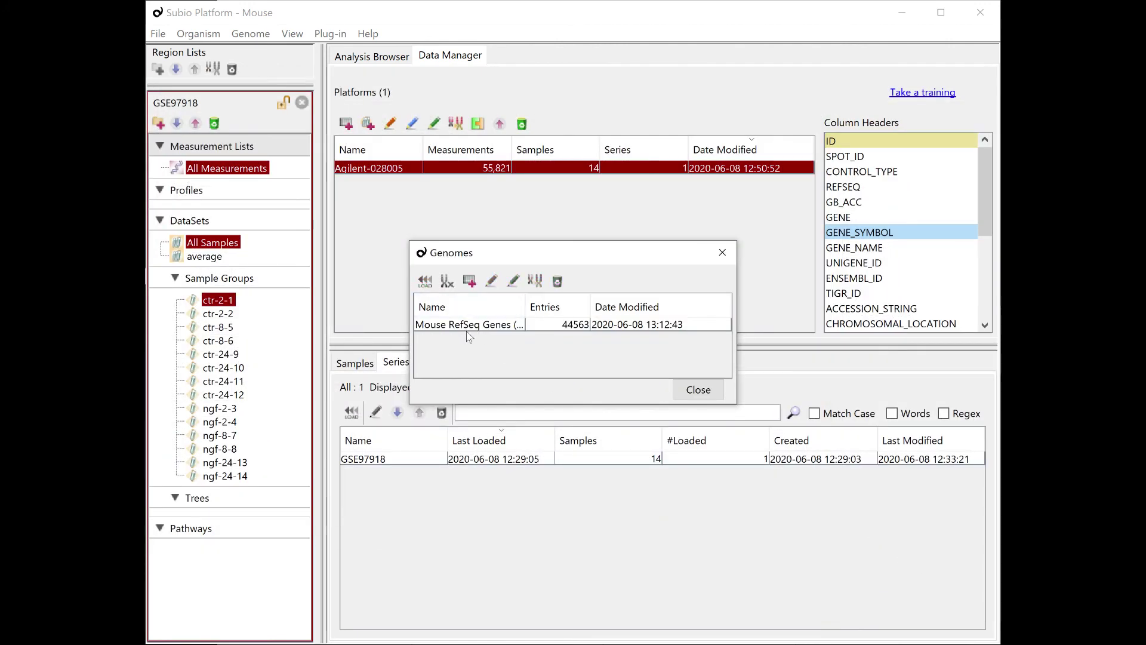
# Load the Mouse RefSeq Genes (mm9) genome into GSE97918 and show the Chromosome view.
pyautogui.click(467, 325)
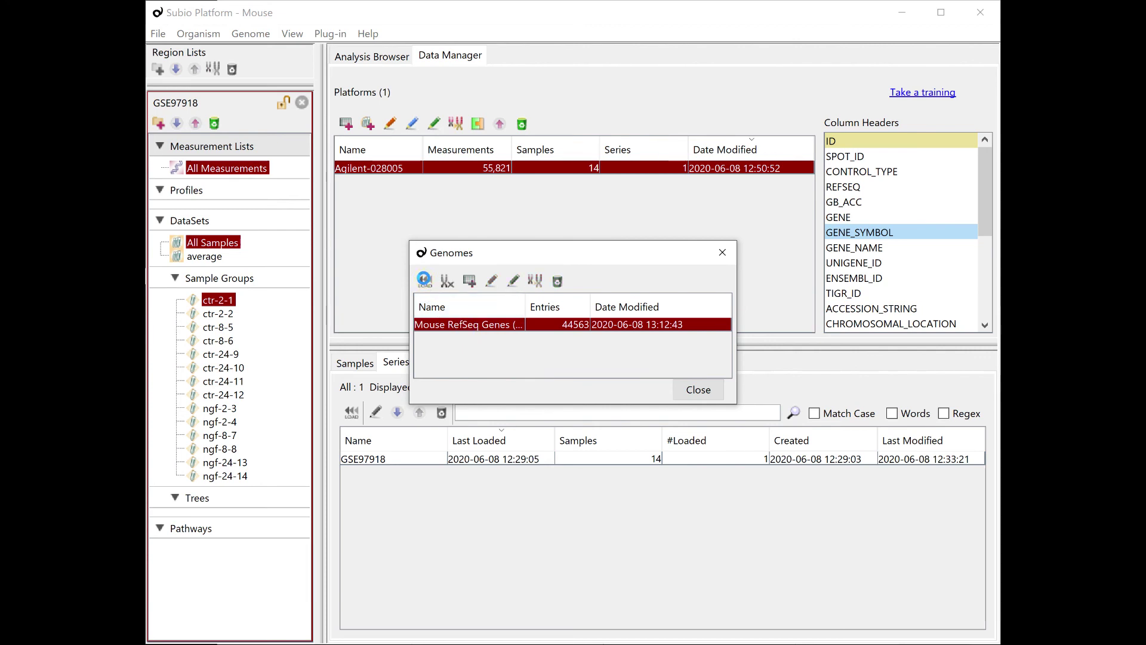
pyautogui.click(424, 280)
pyautogui.click(698, 390)
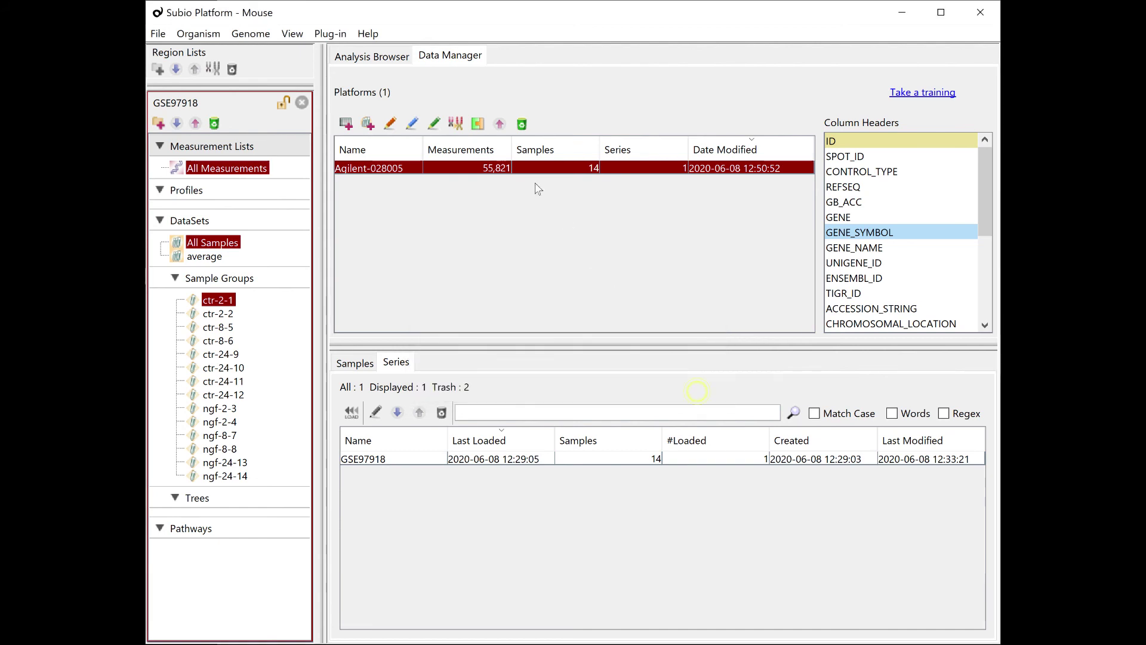
pyautogui.click(385, 58)
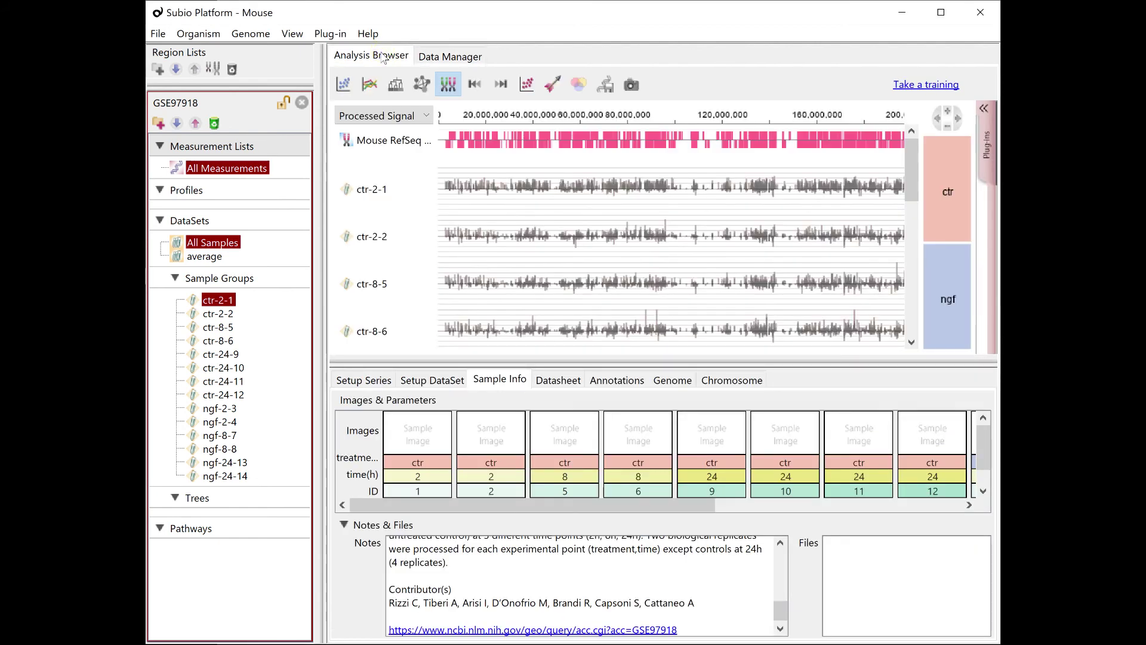
pyautogui.click(704, 382)
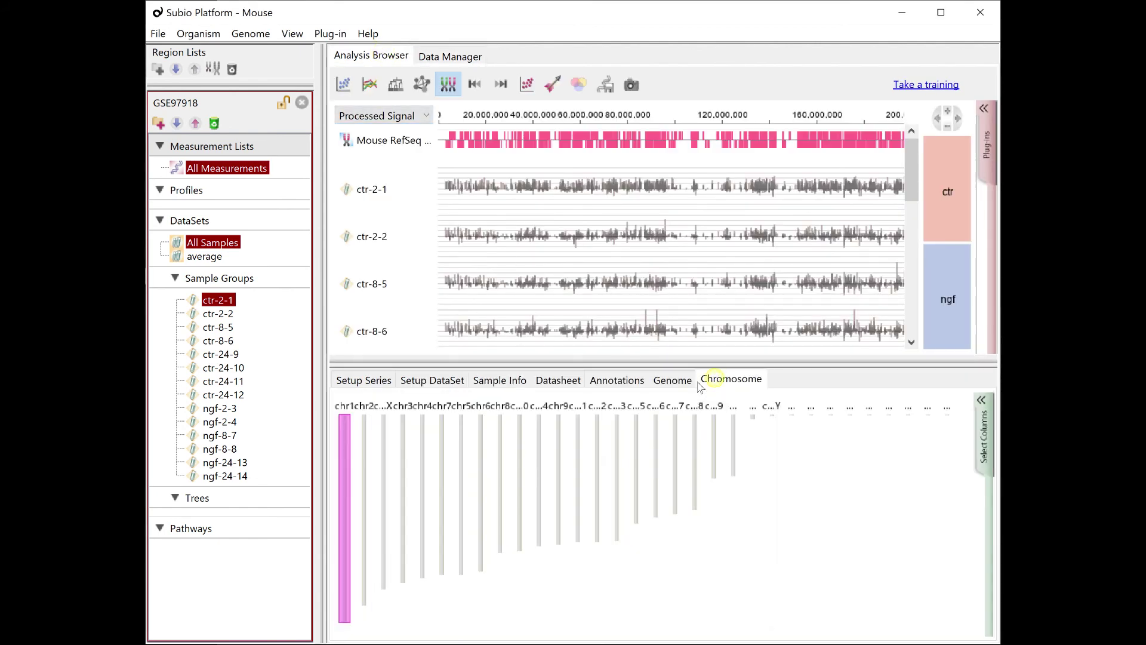
# Hide all the random chromosomes, including chrY_random, chrUn_random and chrX_random through chr4_random.
pyautogui.click(990, 421)
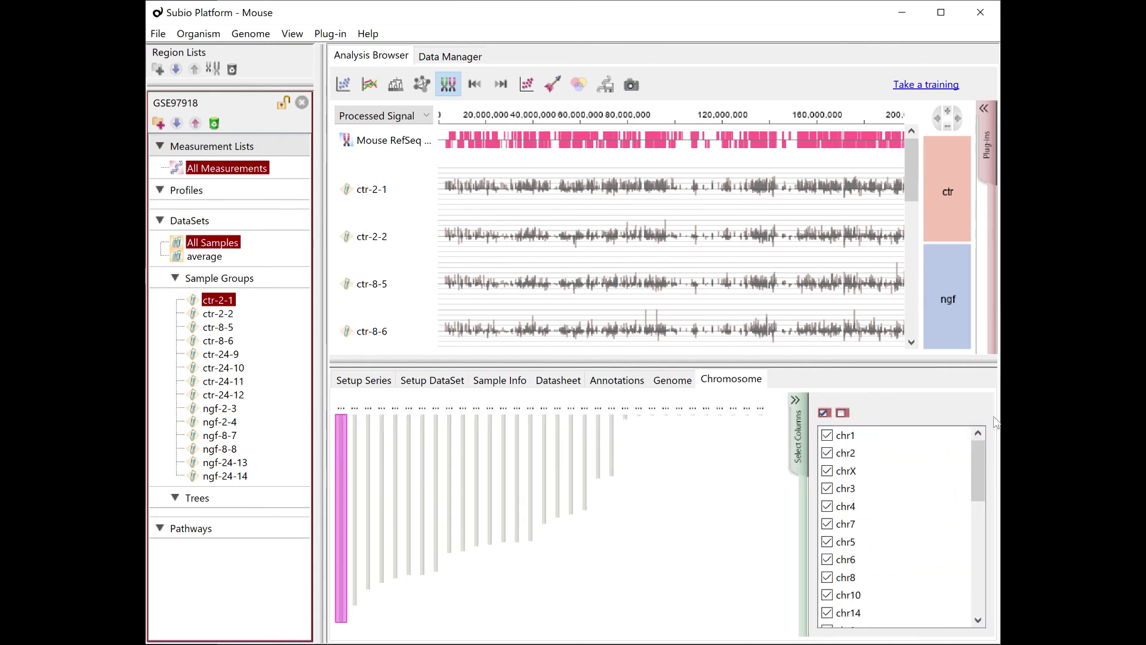
pyautogui.moveTo(981, 462); pyautogui.dragTo(939, 543)
pyautogui.click(827, 542)
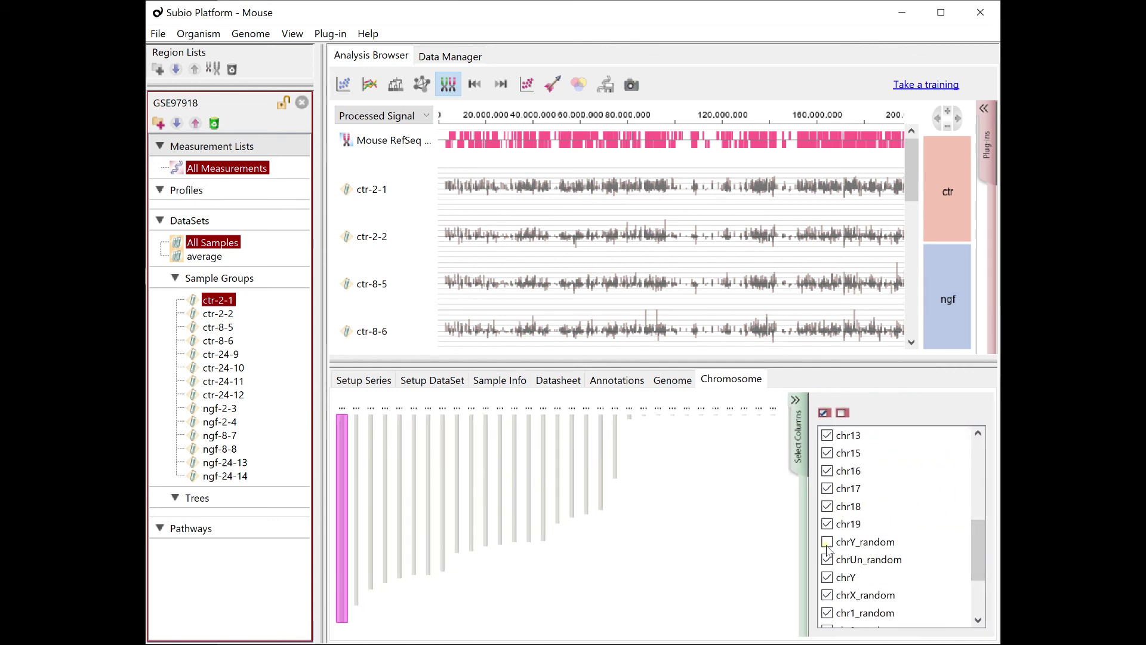
pyautogui.click(827, 559)
pyautogui.click(860, 594)
pyautogui.scroll(-5, 972, 620)
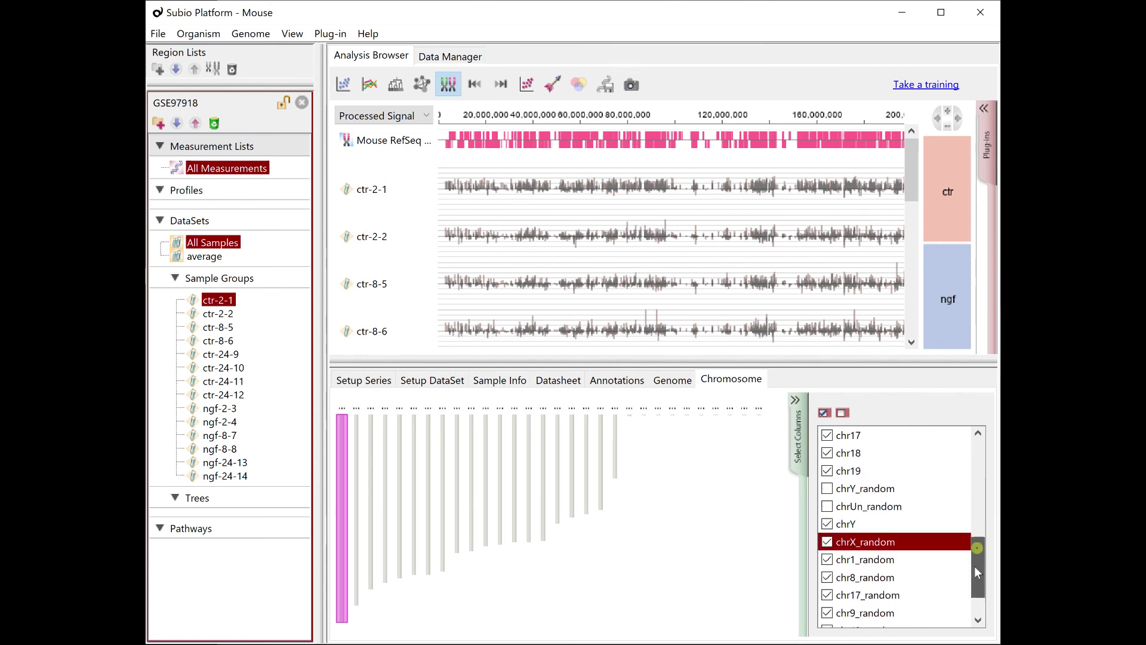
pyautogui.keyDown('shift'); pyautogui.click(896, 618); pyautogui.keyUp('shift')
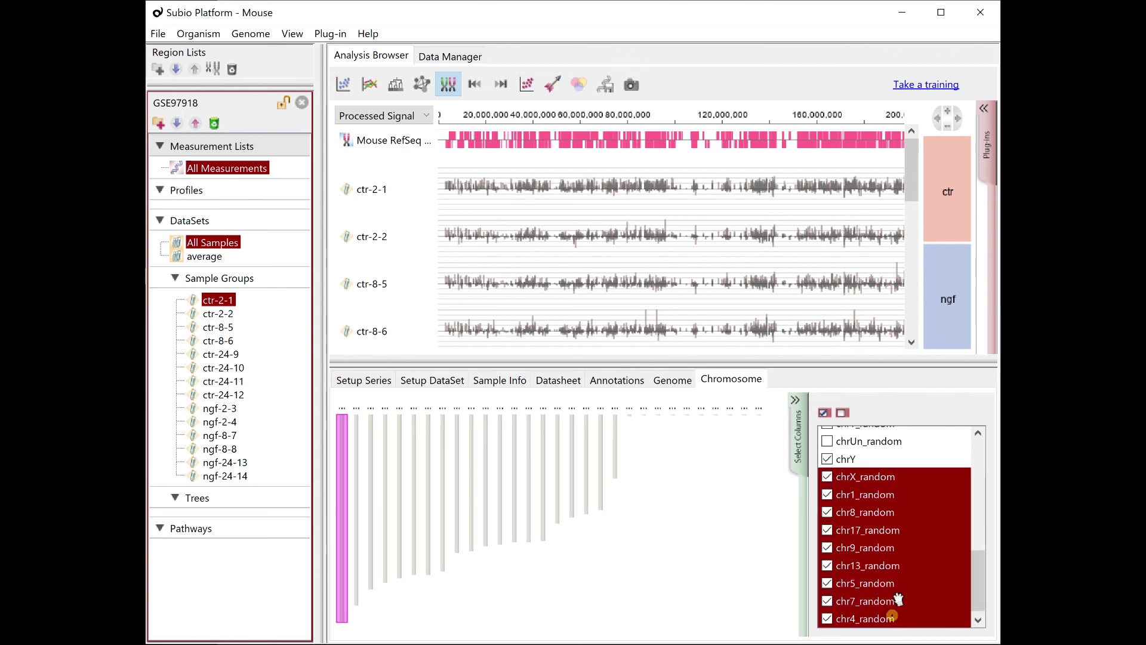
pyautogui.click(843, 413)
pyautogui.scroll(10, 889, 490)
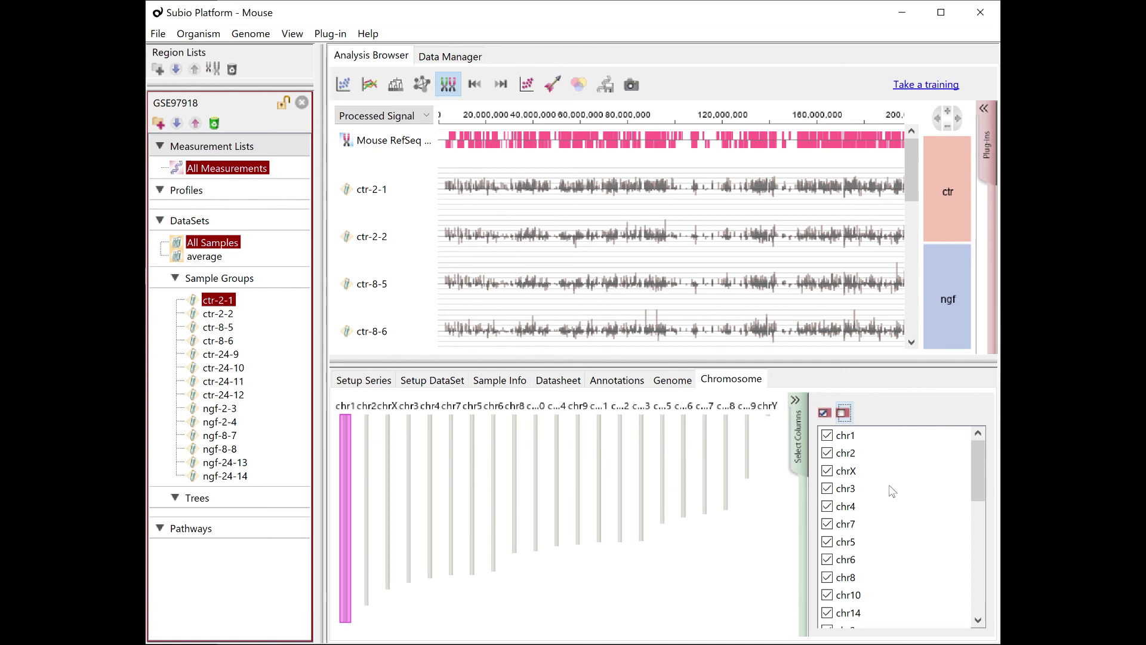
# Order chromosomes chr1–chr19, then X and Y, and show the average dataset's profile plot.
pyautogui.moveTo(872, 471); pyautogui.dragTo(875, 587)
pyautogui.moveTo(868, 533); pyautogui.dragTo(899, 595)
pyautogui.scroll(-1, 885, 561)
pyautogui.scroll(-5, 903, 563)
pyautogui.scroll(3, 895, 529)
pyautogui.scroll(1, 884, 477)
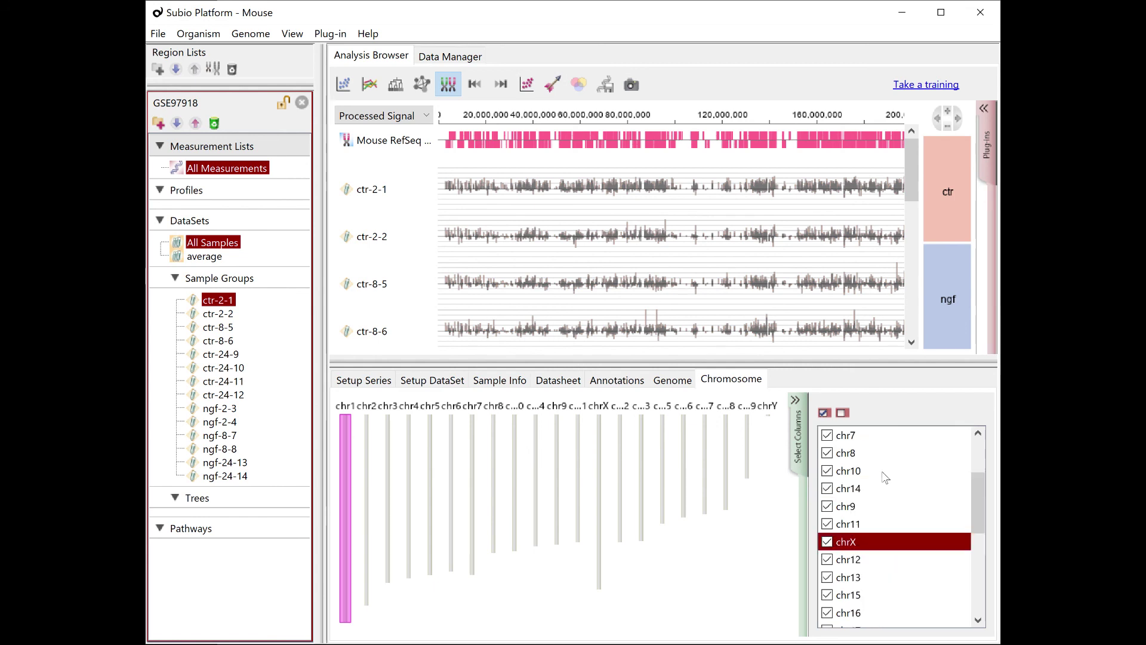
pyautogui.moveTo(869, 506); pyautogui.dragTo(898, 469)
pyautogui.moveTo(869, 506); pyautogui.dragTo(886, 587)
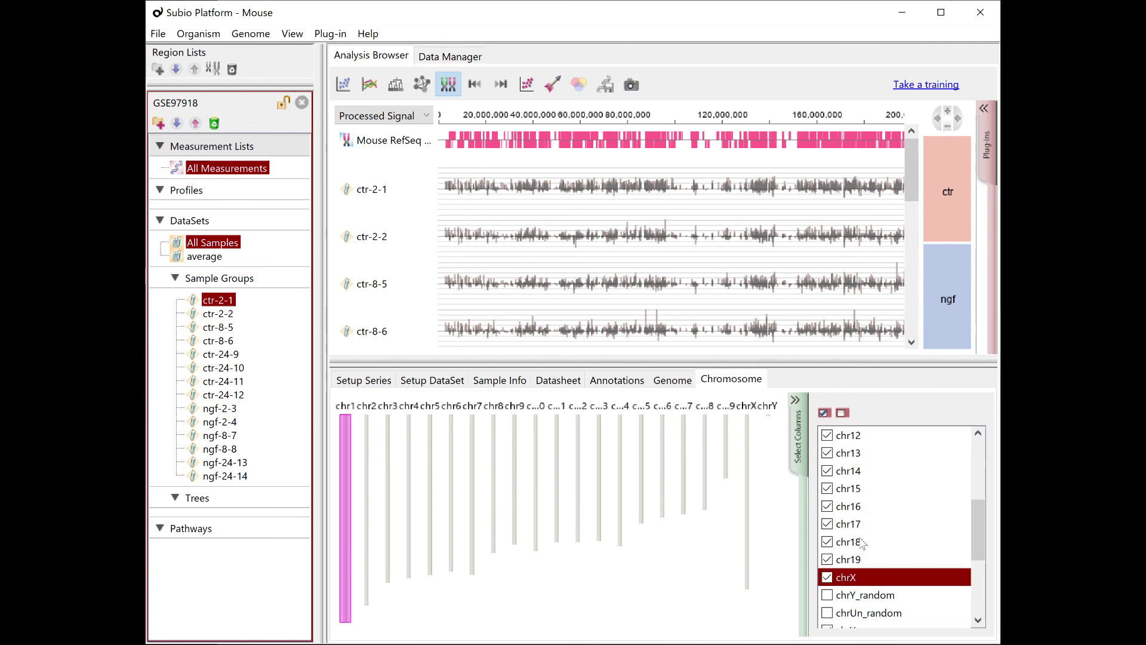
pyautogui.scroll(-2, 861, 543)
pyautogui.moveTo(860, 526); pyautogui.dragTo(884, 483)
pyautogui.click(795, 399)
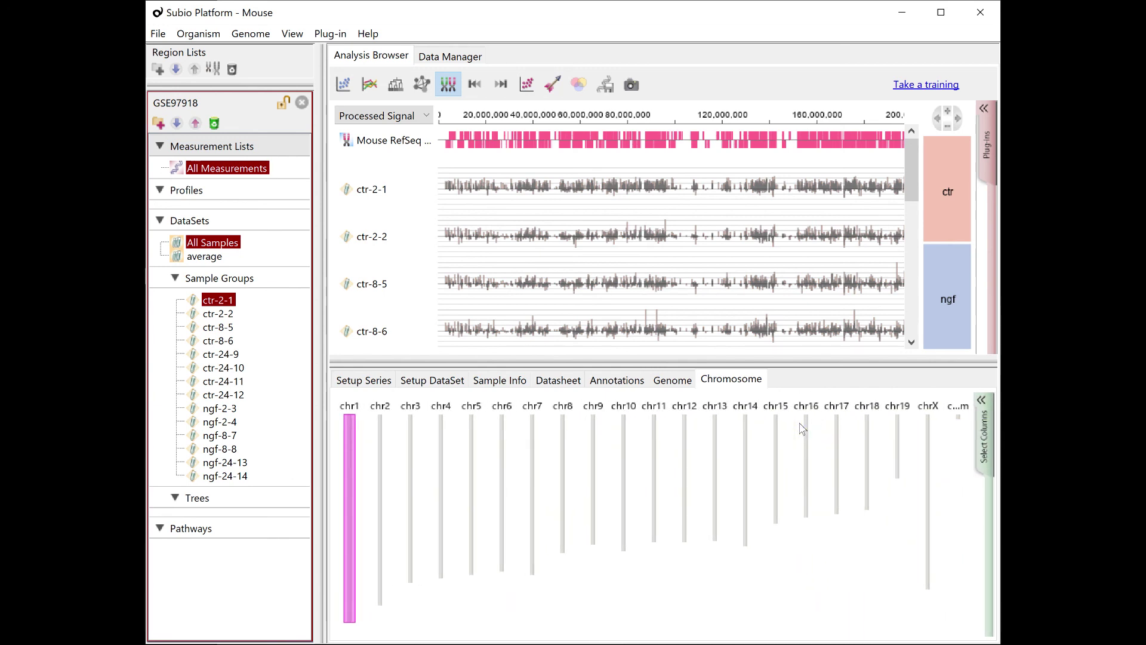
pyautogui.click(369, 84)
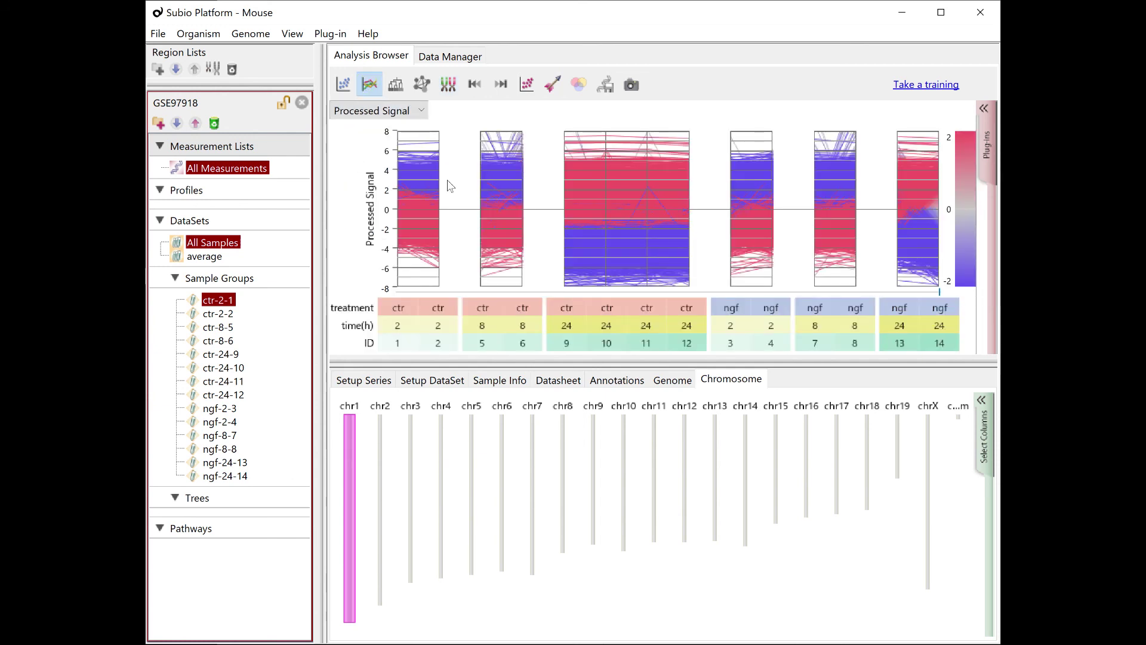
pyautogui.click(204, 256)
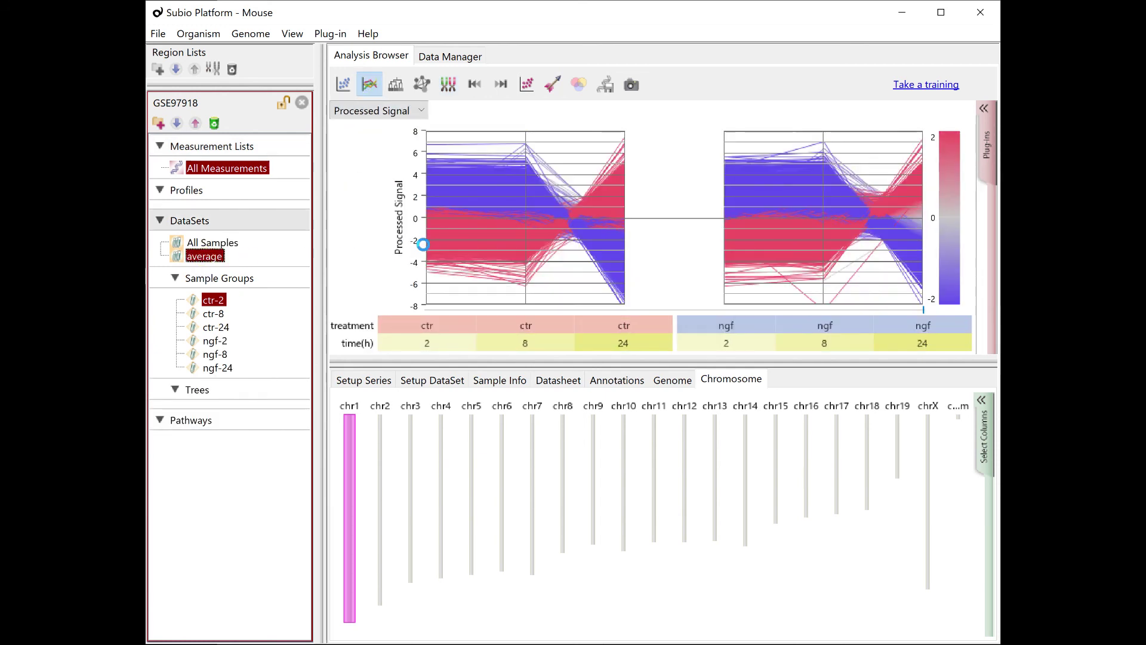